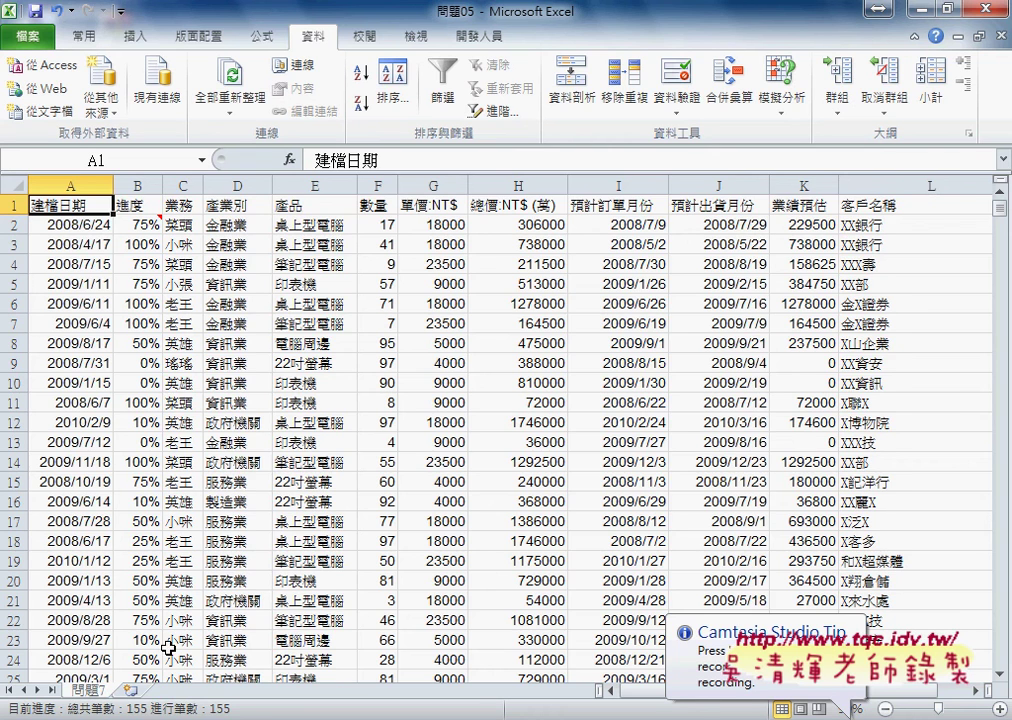
Insert a new worksheet named 清單, then return to the 問題7 data sheet.
{"action": "left_click", "coordinate": [133, 689]}
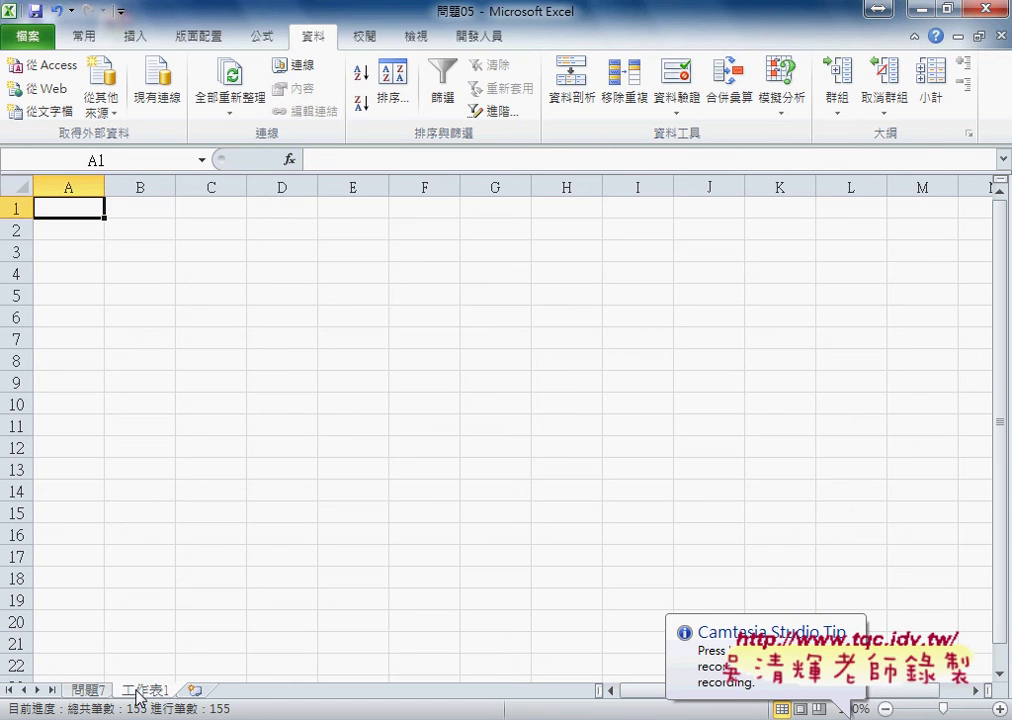
{"action": "double_click", "coordinate": [150, 690]}
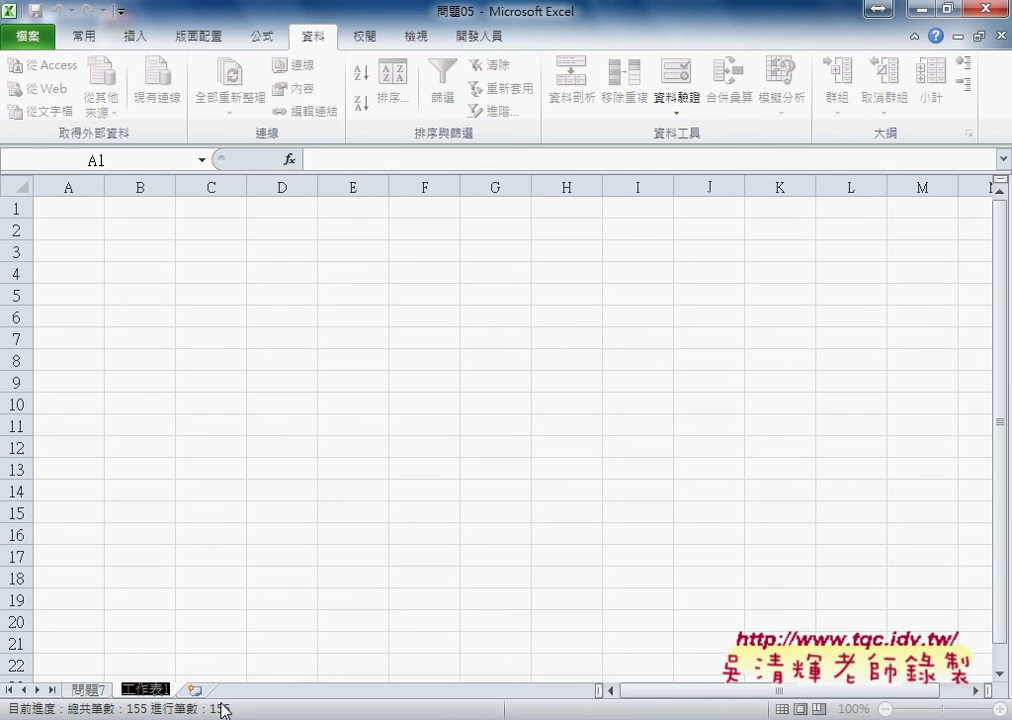
{"action": "type", "text": "ㄑㄧ"}
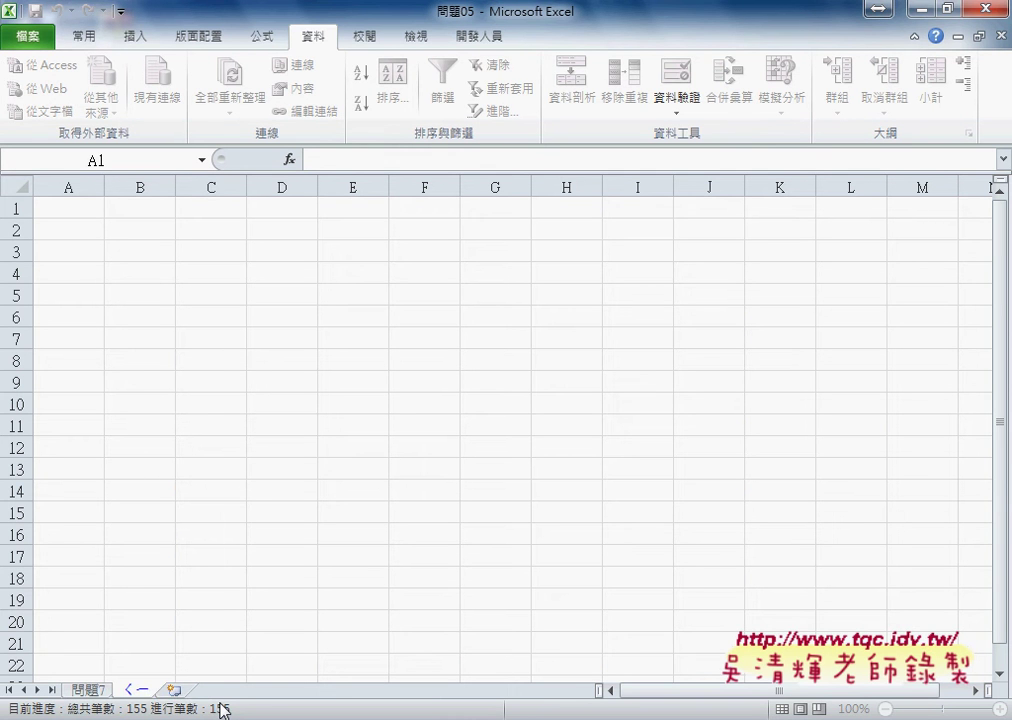
{"action": "type", "text": "清單"}
{"action": "key", "text": "Return"}
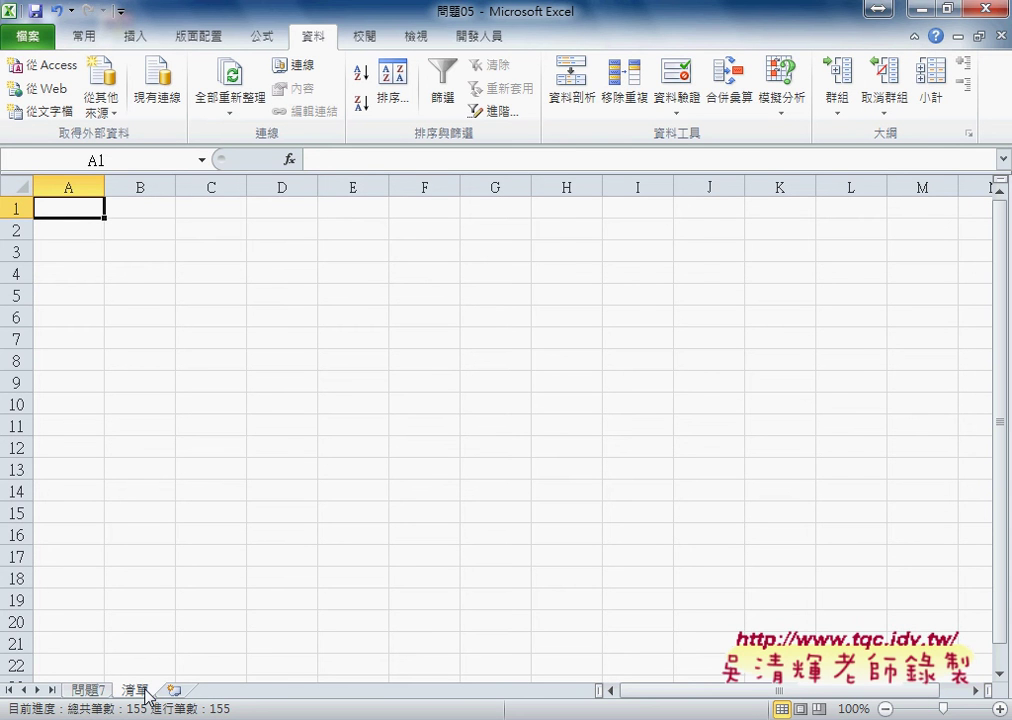
{"action": "left_click", "coordinate": [88, 690]}
Copy the 業務 column C from 問題7 into column A of the 清單 sheet.
{"action": "left_click", "coordinate": [184, 186]}
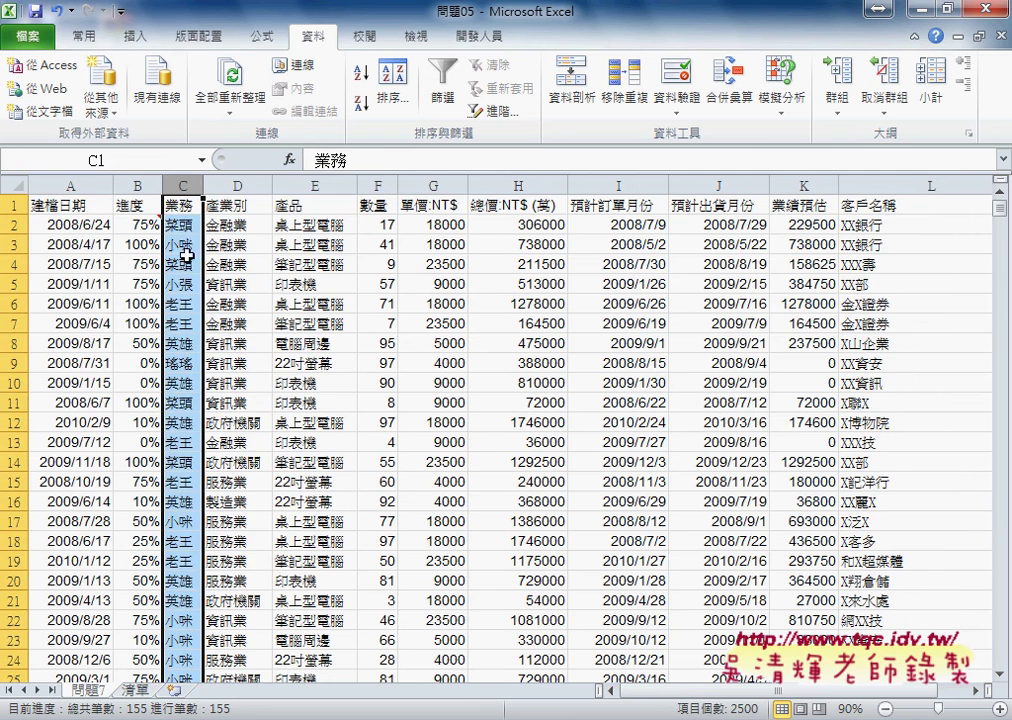
{"action": "right_click", "coordinate": [186, 256]}
{"action": "left_click", "coordinate": [240, 266]}
{"action": "left_click", "coordinate": [138, 690]}
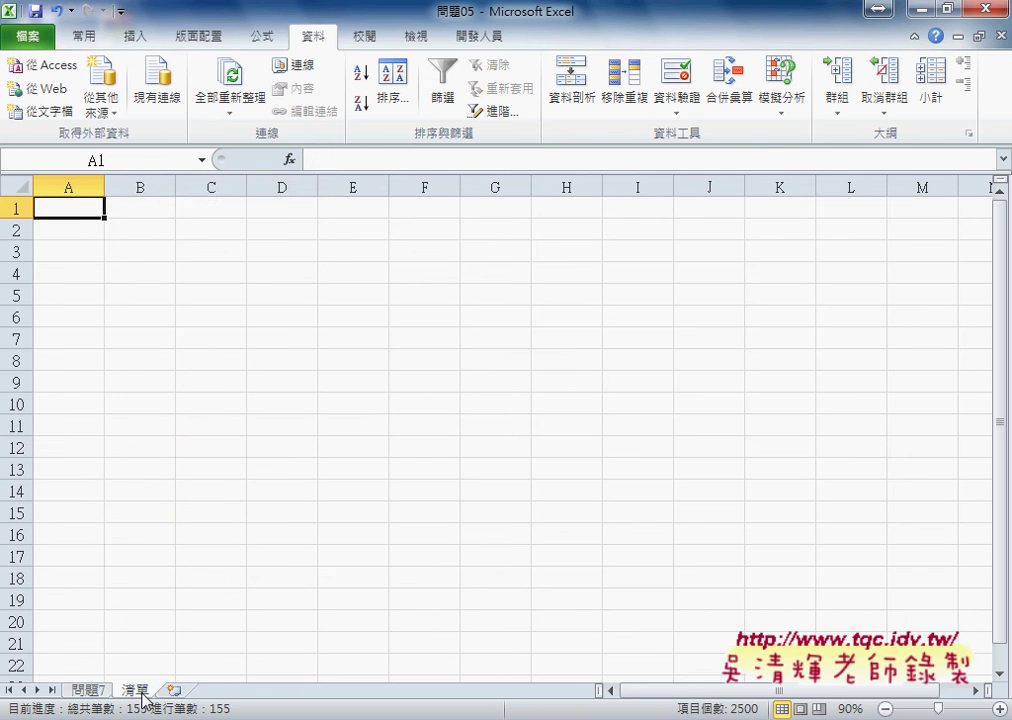
{"action": "right_click", "coordinate": [75, 208]}
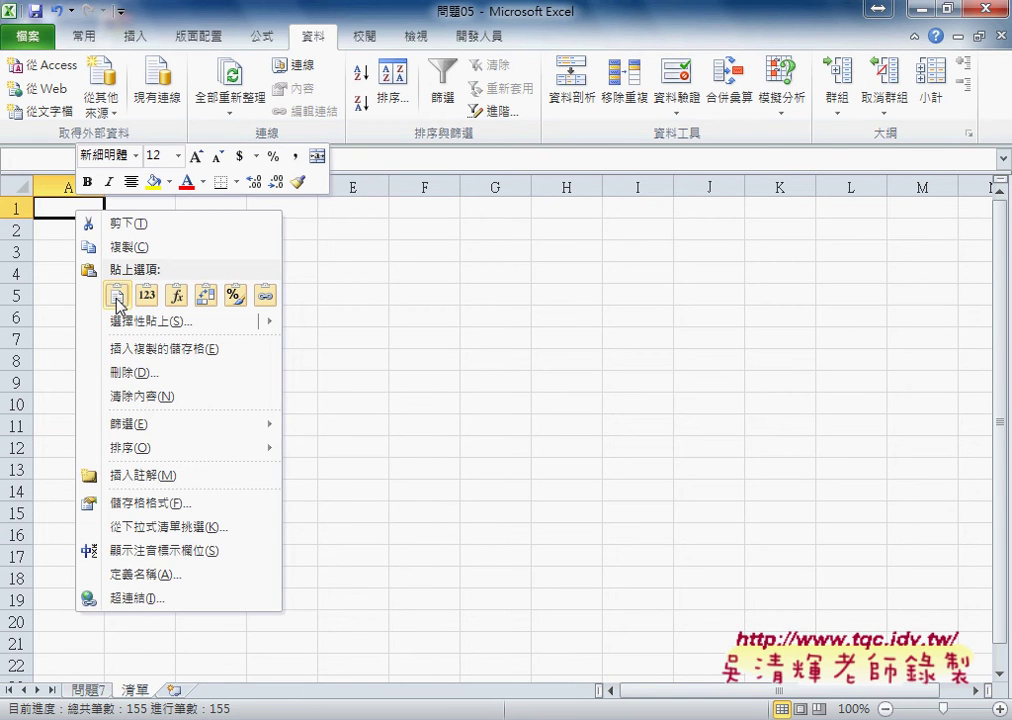
{"action": "left_click", "coordinate": [117, 296]}
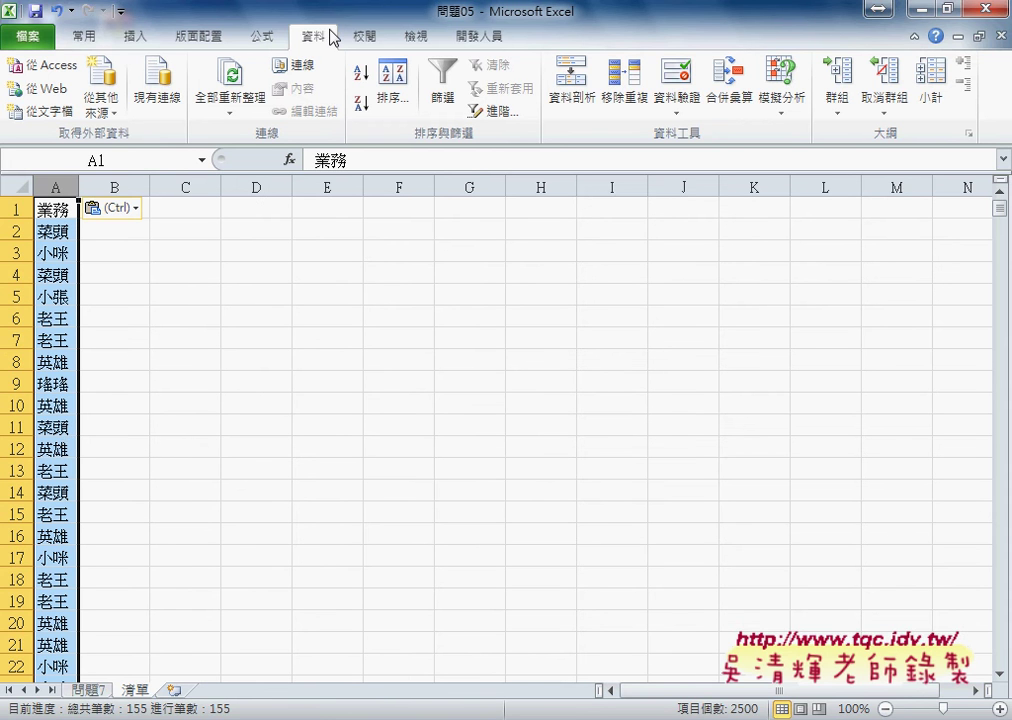
Remove duplicate salesperson names from the list, treating the first row as a header.
{"action": "left_click", "coordinate": [624, 88]}
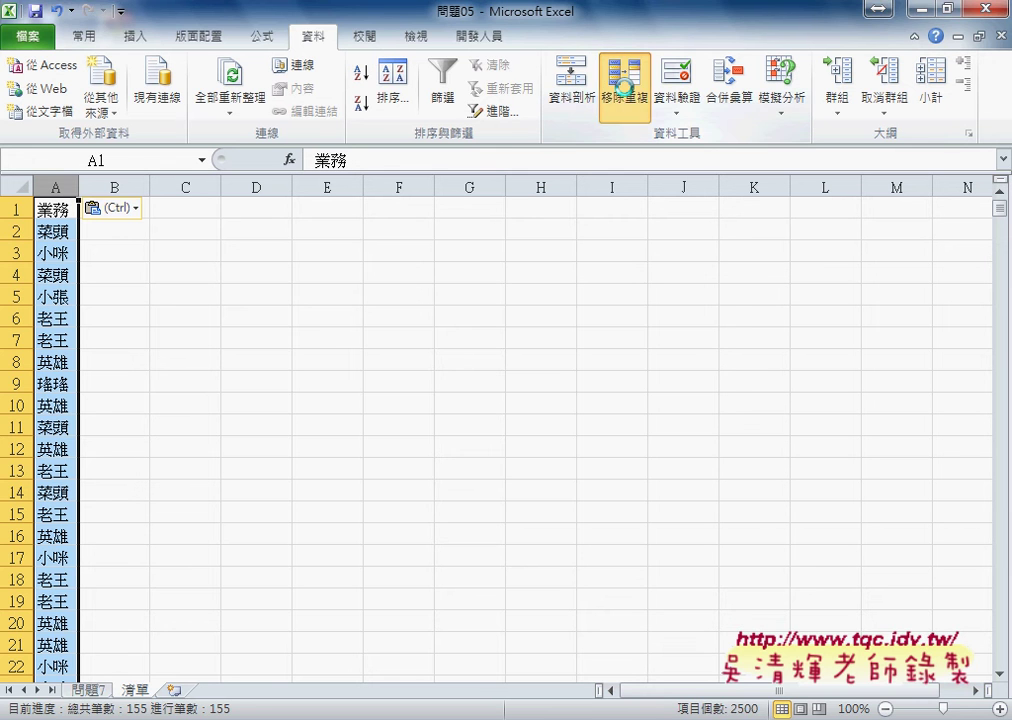
{"action": "left_click", "coordinate": [590, 299]}
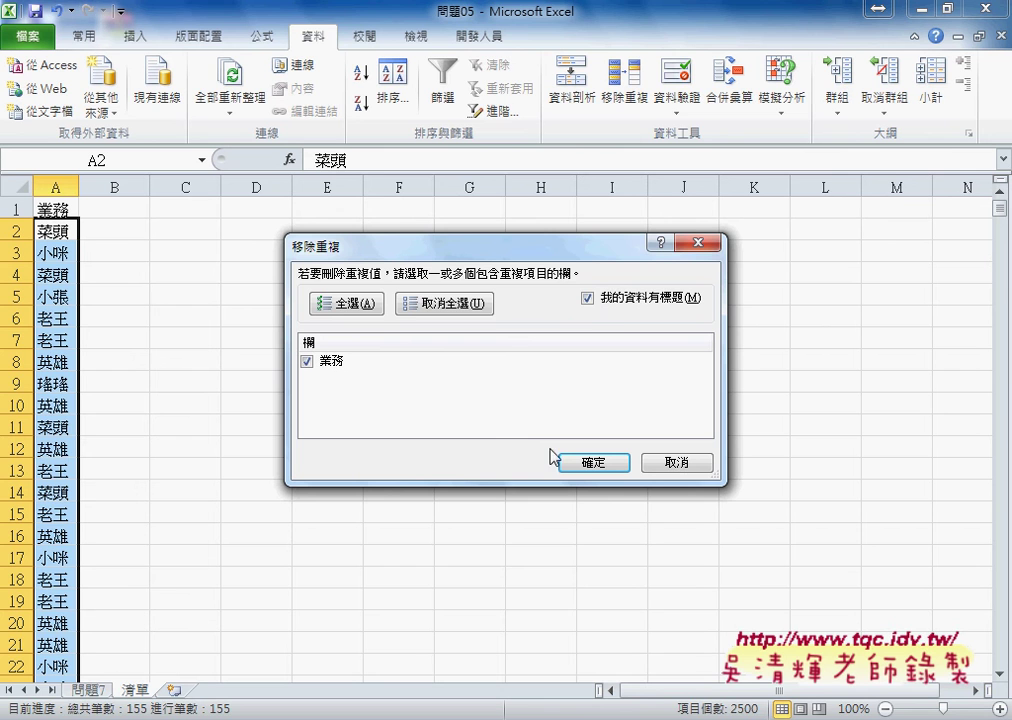
{"action": "left_click", "coordinate": [592, 461]}
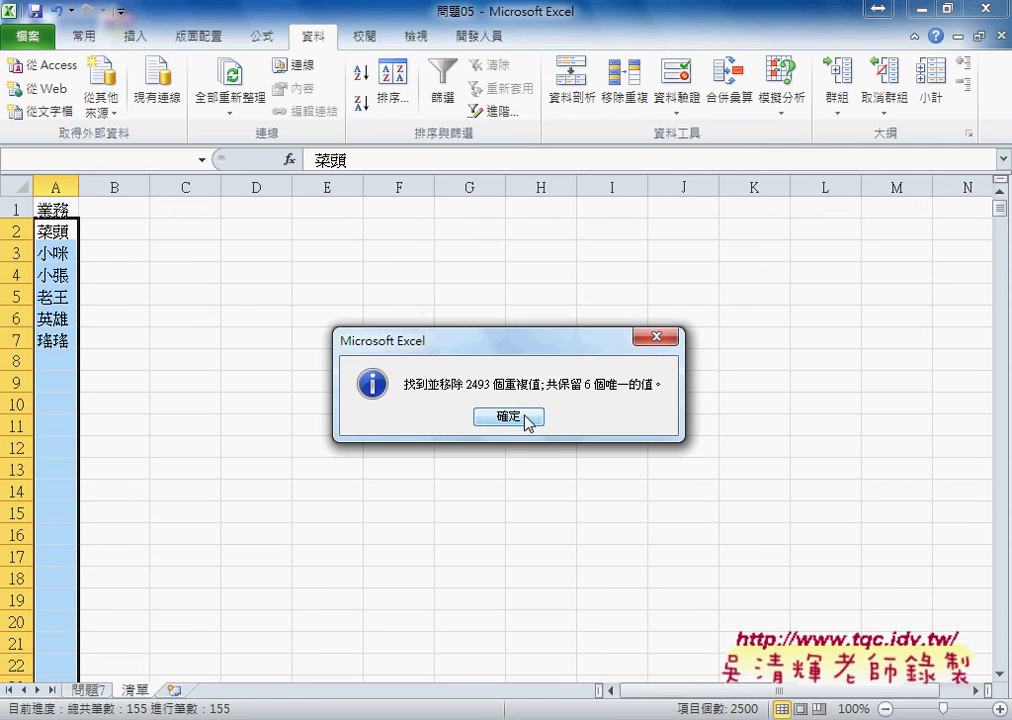
{"action": "left_click", "coordinate": [508, 417]}
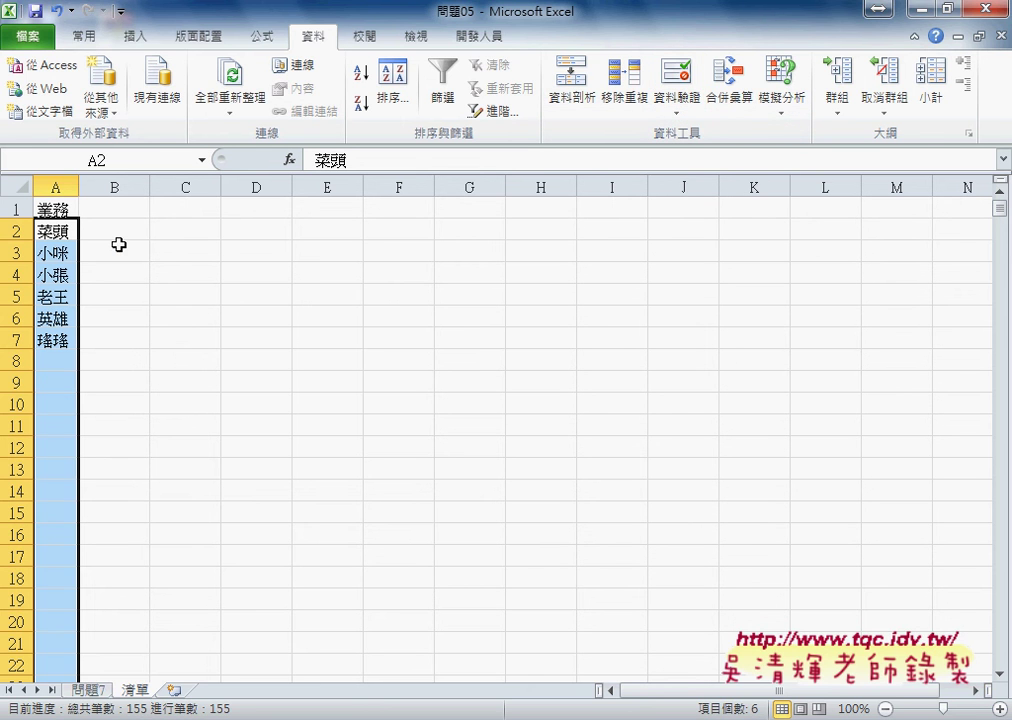
{"action": "left_click", "coordinate": [30, 37]}
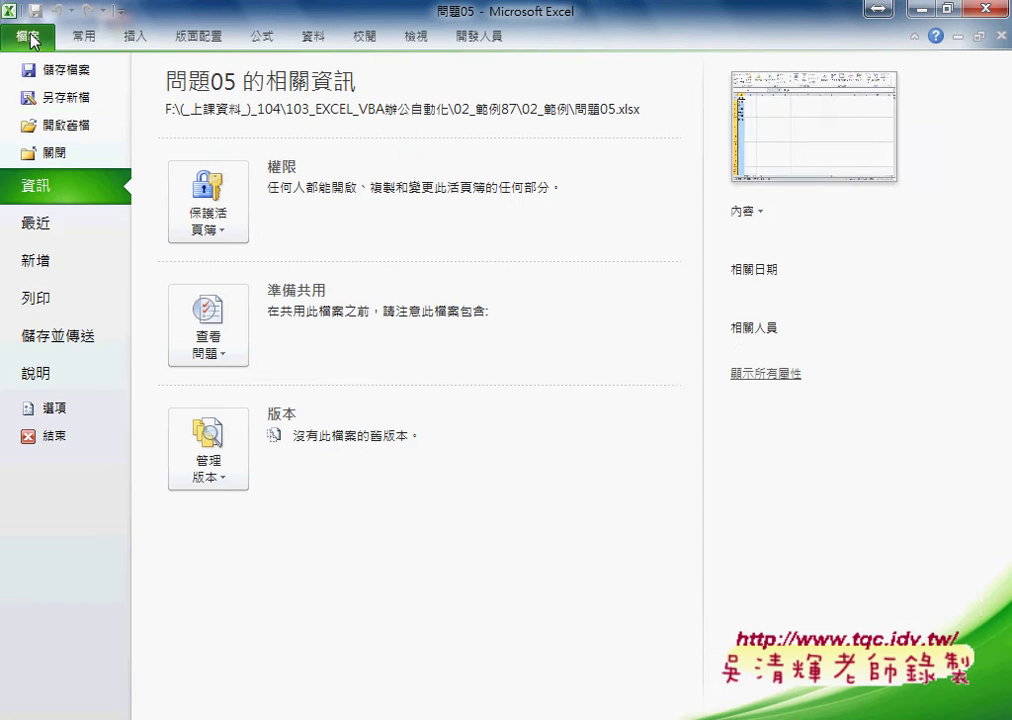
{"action": "left_click", "coordinate": [70, 97]}
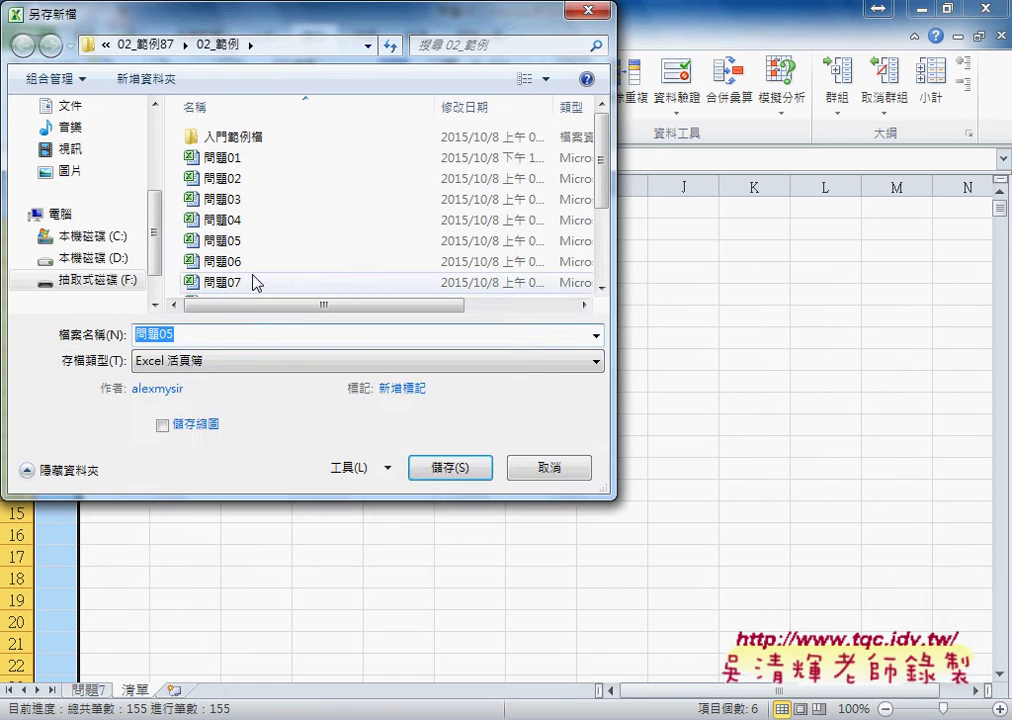
{"action": "left_click", "coordinate": [262, 366]}
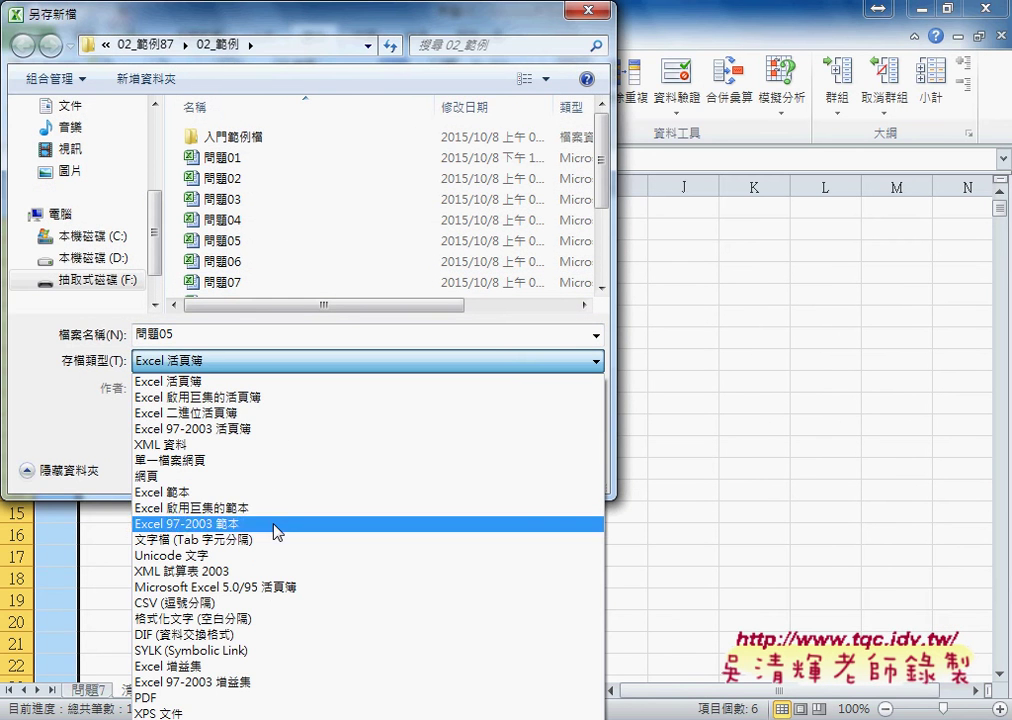
{"action": "left_click", "coordinate": [277, 532]}
{"action": "left_click", "coordinate": [268, 361]}
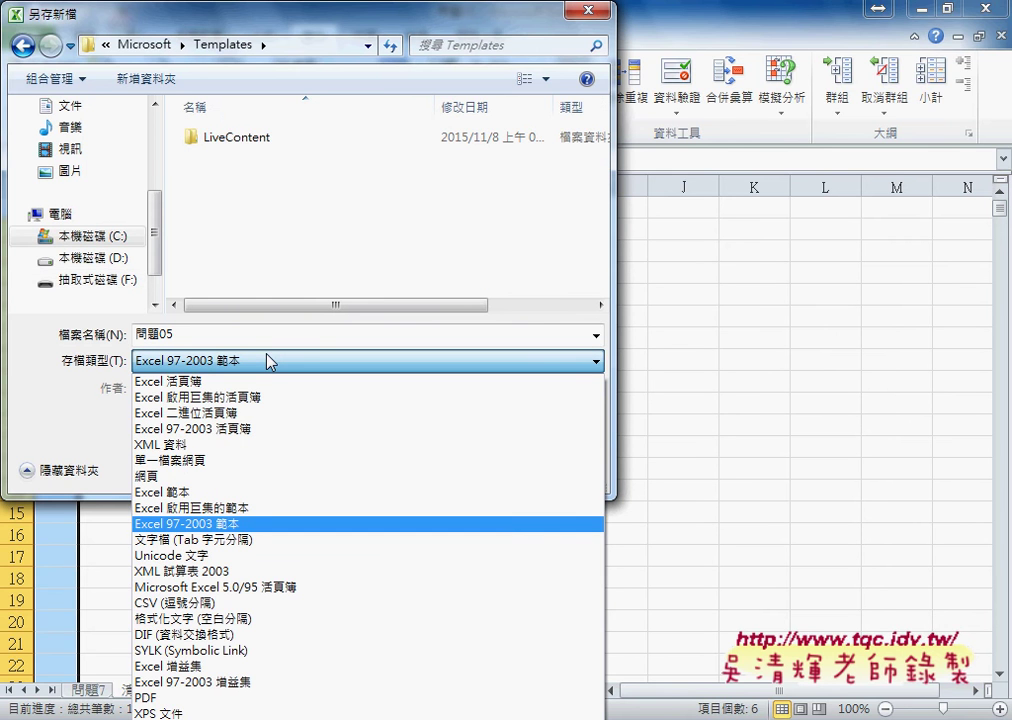
{"action": "left_click", "coordinate": [256, 428]}
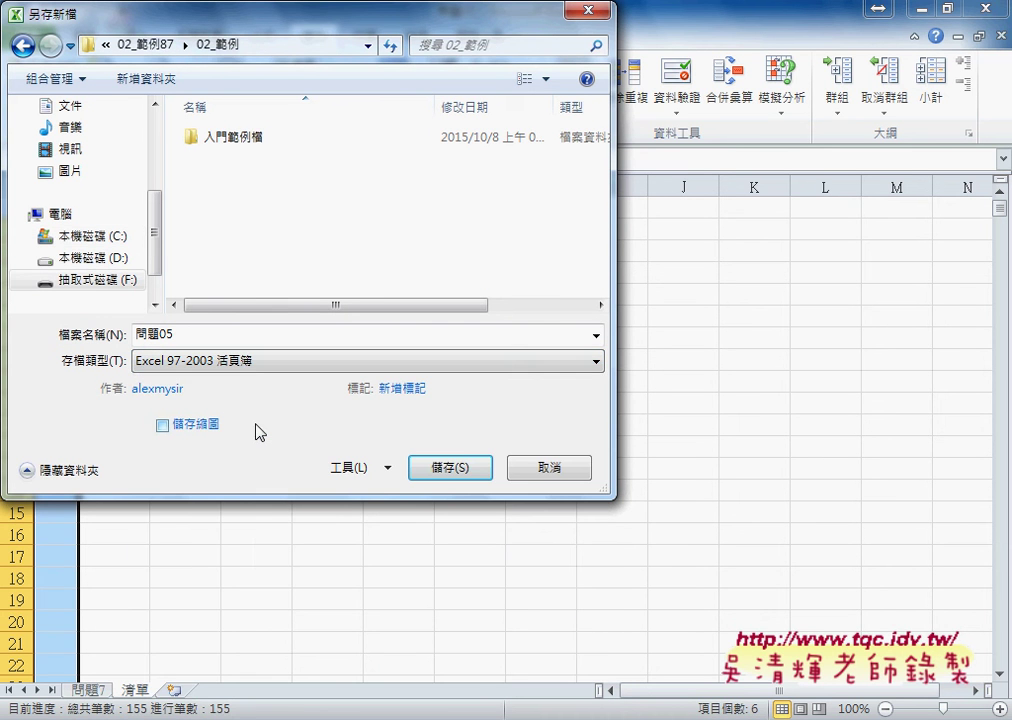
{"action": "left_click", "coordinate": [240, 368]}
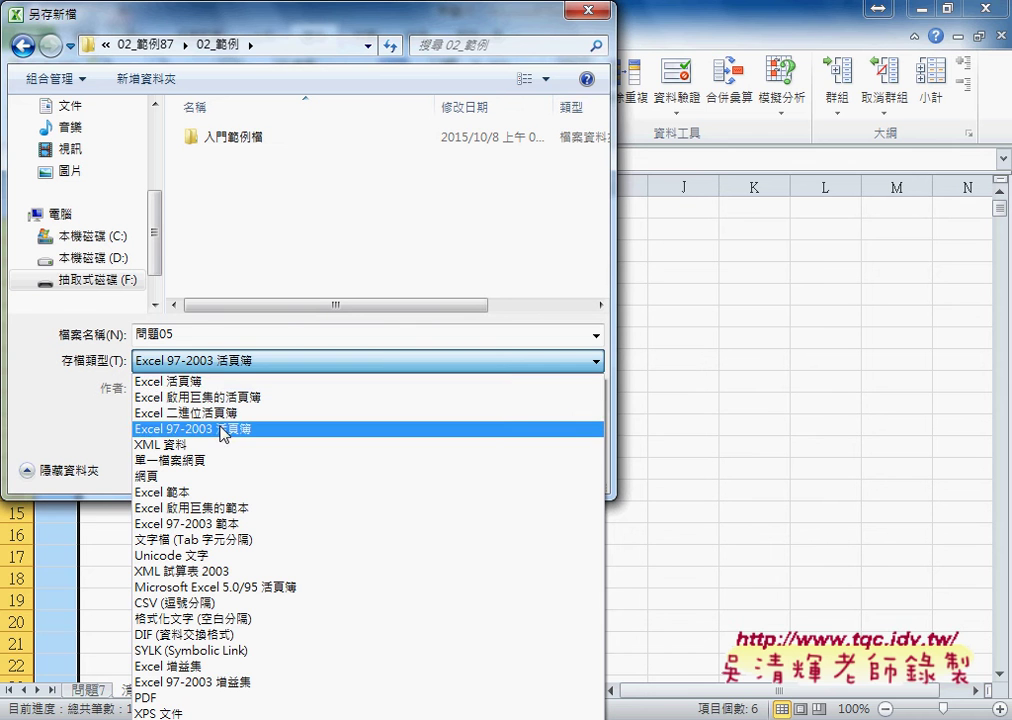
{"action": "left_click", "coordinate": [33, 417]}
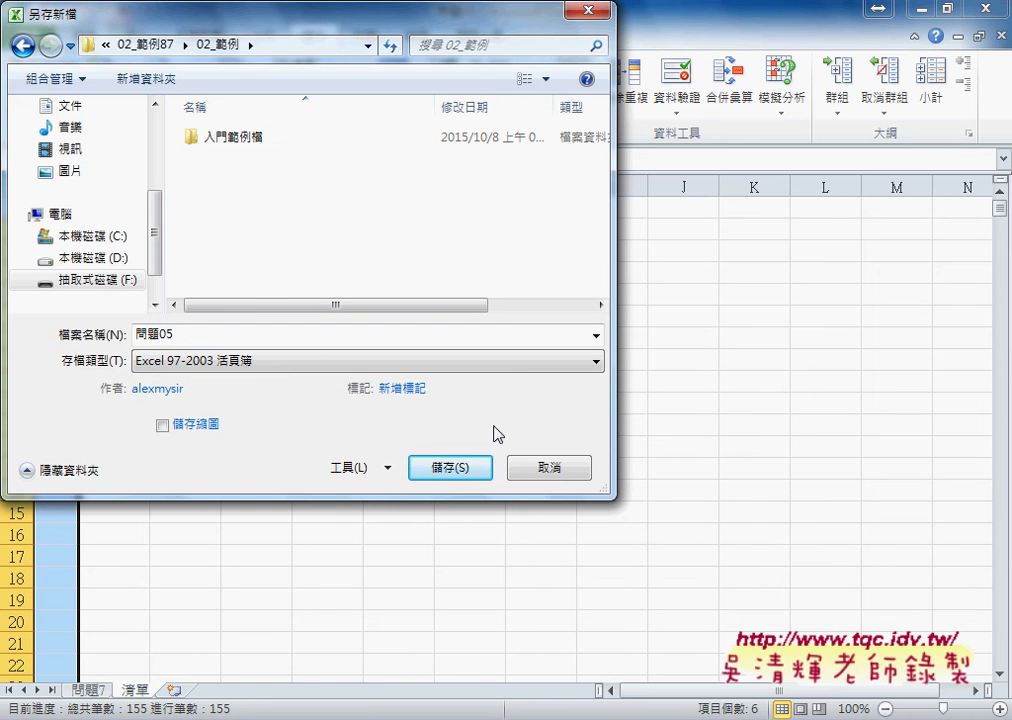
{"action": "left_click", "coordinate": [553, 476]}
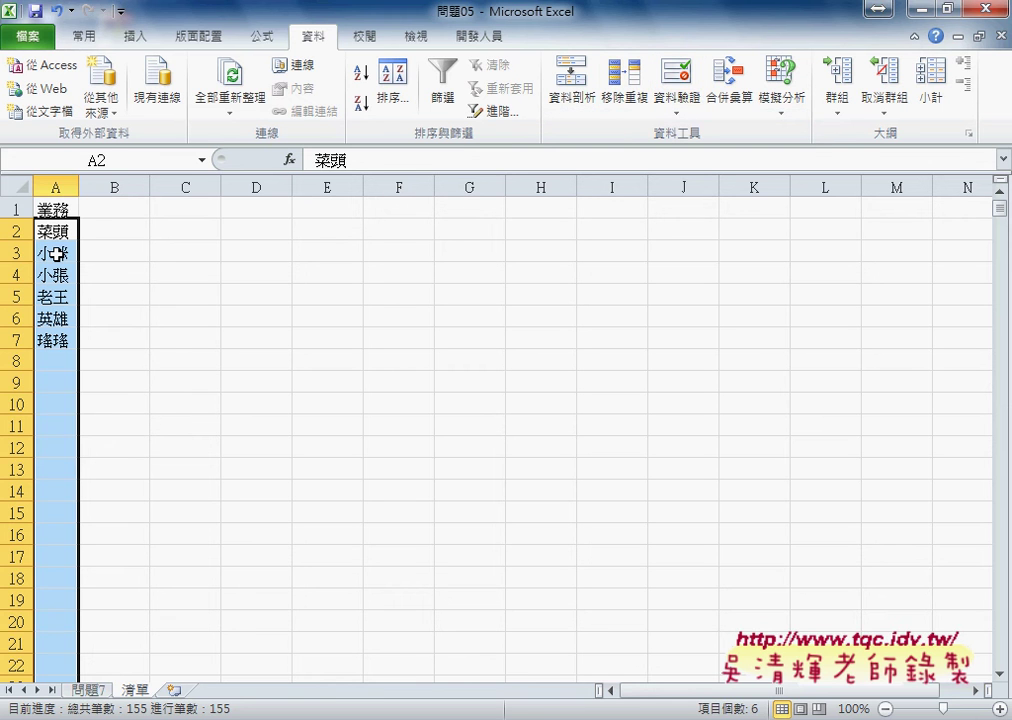
Copy the 產業別 column D from 問題7 into column B of 清單.
{"action": "left_click", "coordinate": [99, 209]}
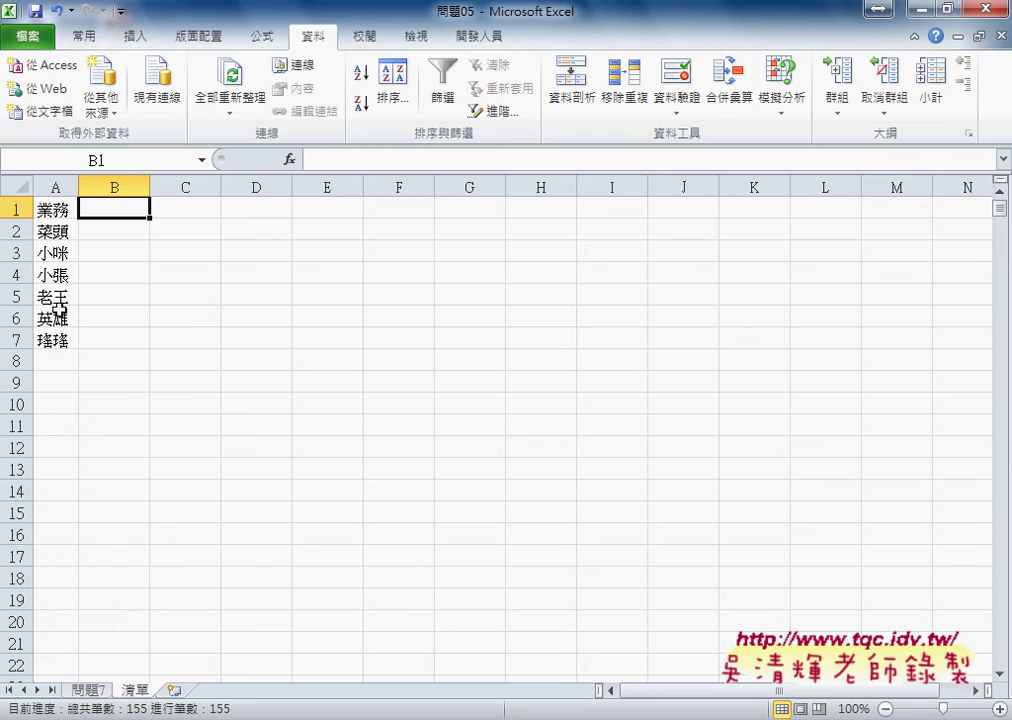
{"action": "left_click", "coordinate": [85, 689]}
{"action": "mouse_move", "coordinate": [215, 186]}
{"action": "left_mouse_down"}
{"action": "mouse_move", "coordinate": [300, 183]}
{"action": "mouse_move", "coordinate": [243, 185]}
{"action": "left_mouse_up"}
{"action": "key", "text": "ctrl+c"}
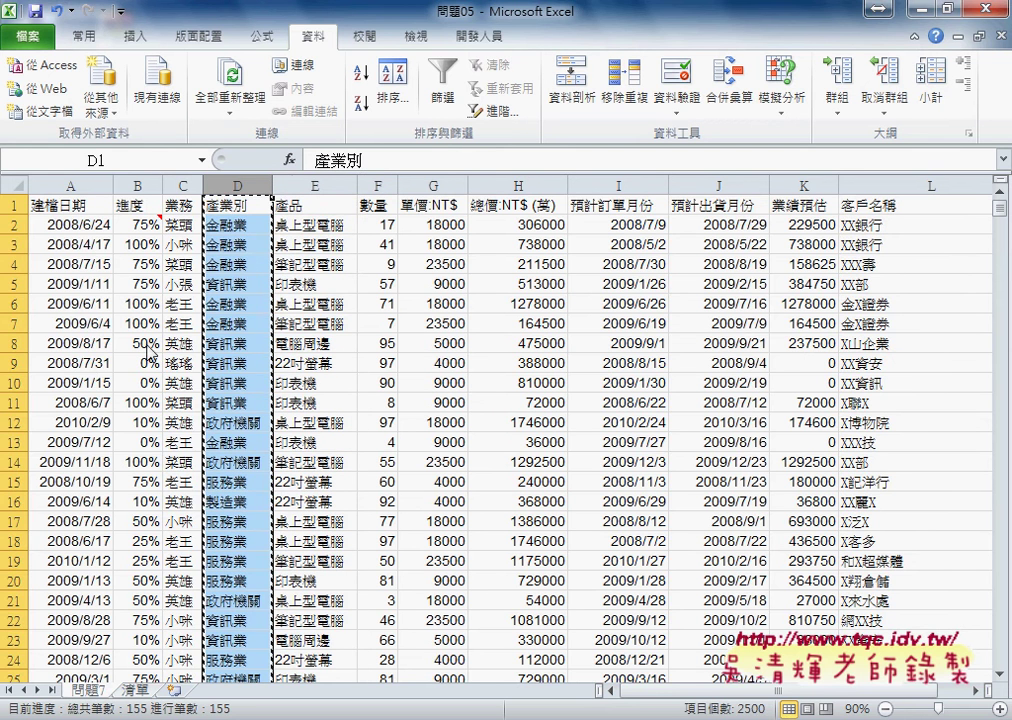
{"action": "key", "text": "ctrl+Page_Down"}
{"action": "key", "text": "ctrl+v"}
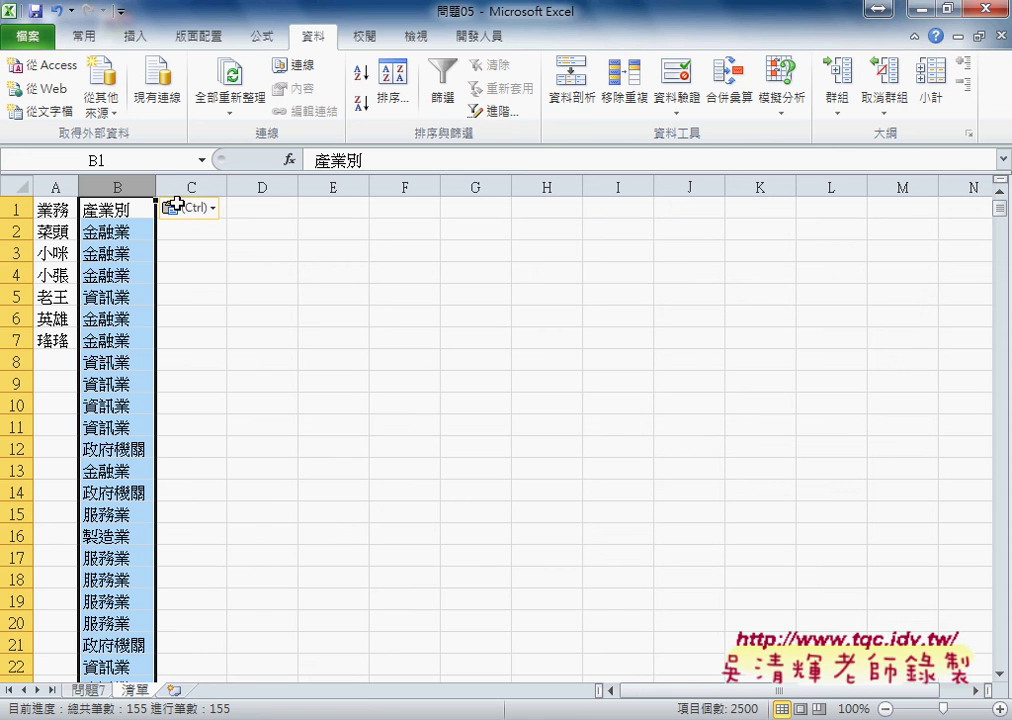
Remove duplicate industries from column B only, with headers, then return to 問題7.
{"action": "left_click", "coordinate": [620, 97]}
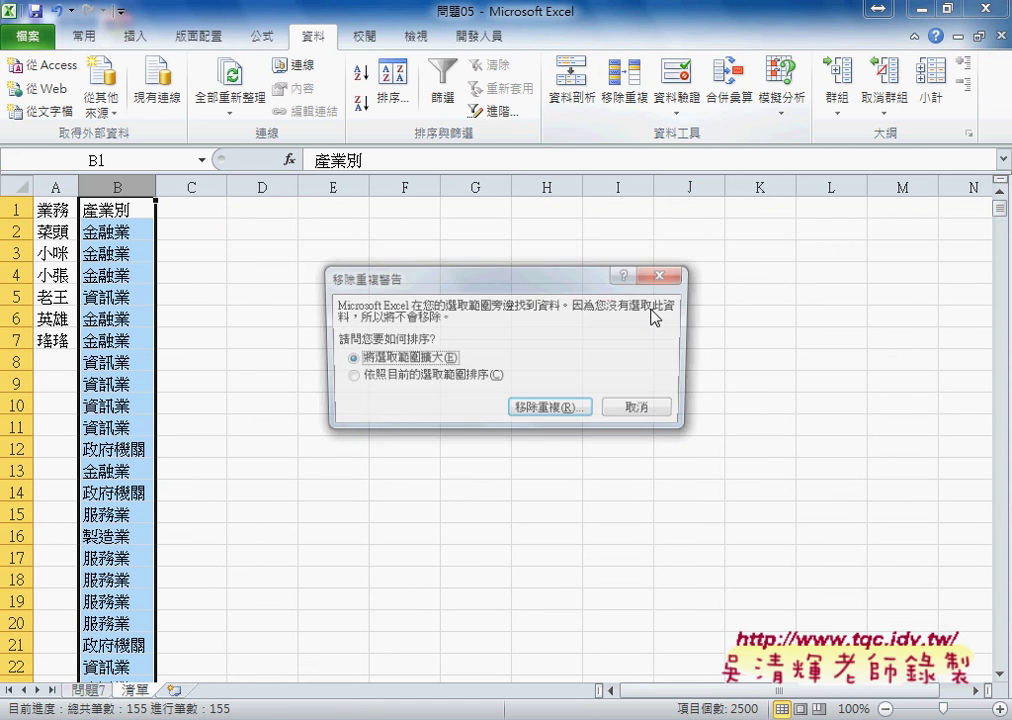
{"action": "left_click", "coordinate": [633, 411]}
{"action": "left_click", "coordinate": [106, 186]}
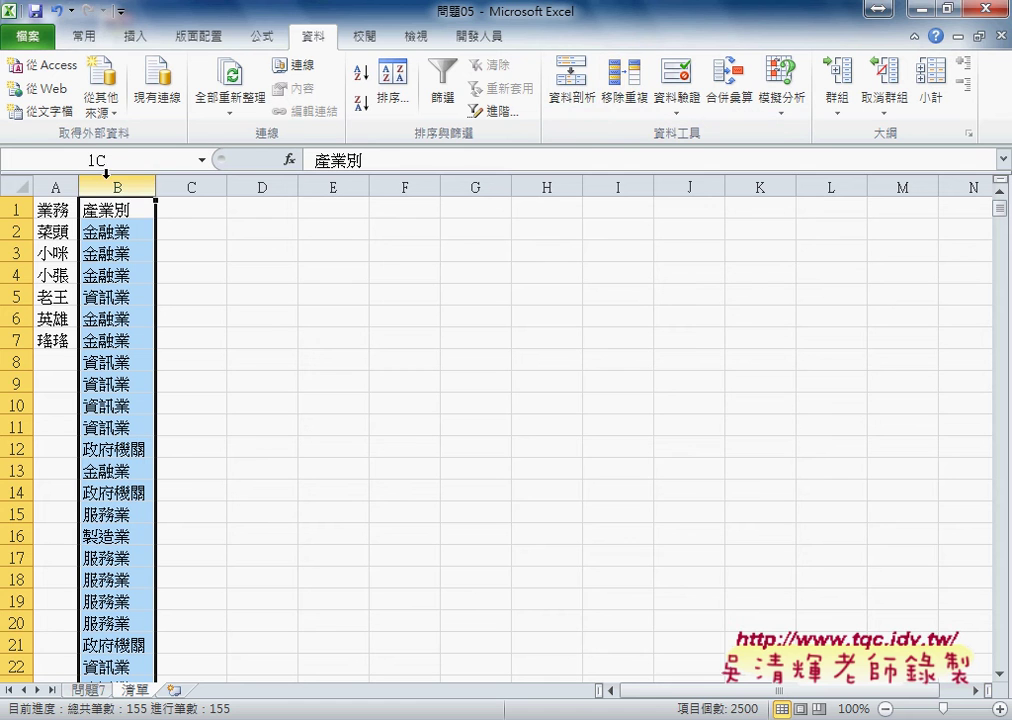
{"action": "left_click", "coordinate": [622, 90]}
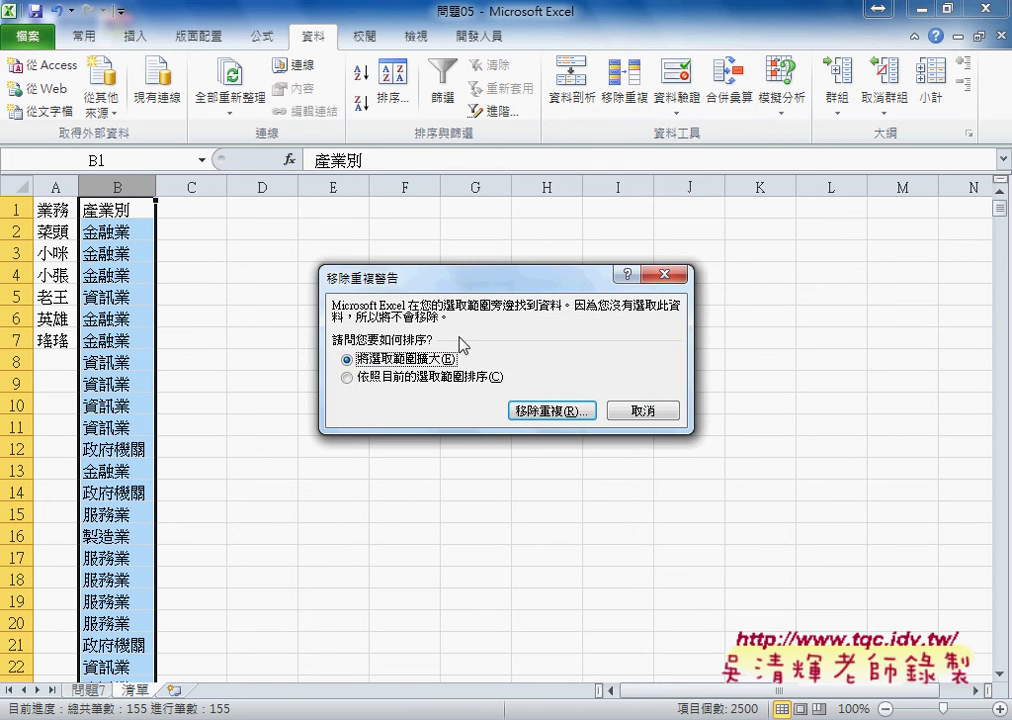
{"action": "left_click", "coordinate": [380, 377]}
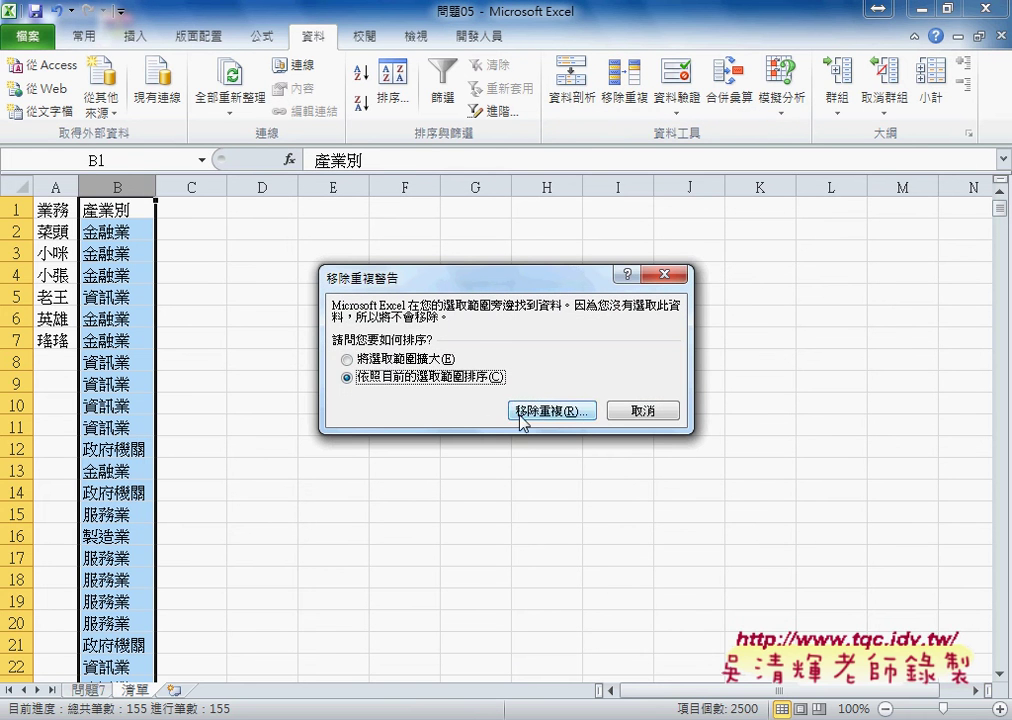
{"action": "left_click", "coordinate": [551, 411]}
{"action": "left_click", "coordinate": [588, 298]}
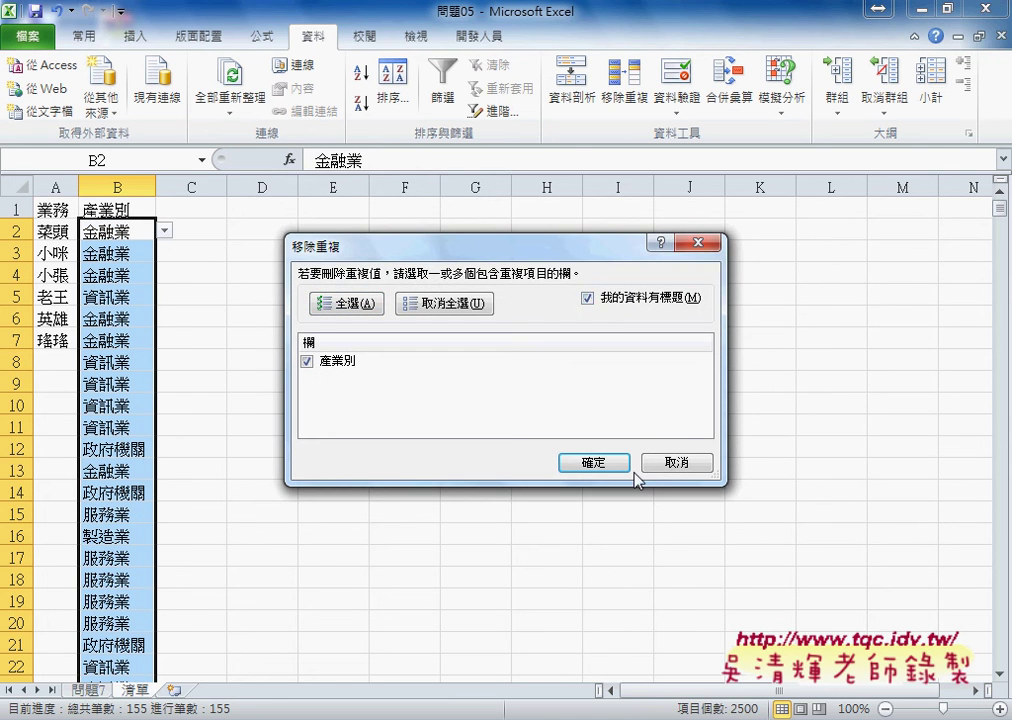
{"action": "left_click", "coordinate": [585, 462]}
{"action": "key", "text": "Return"}
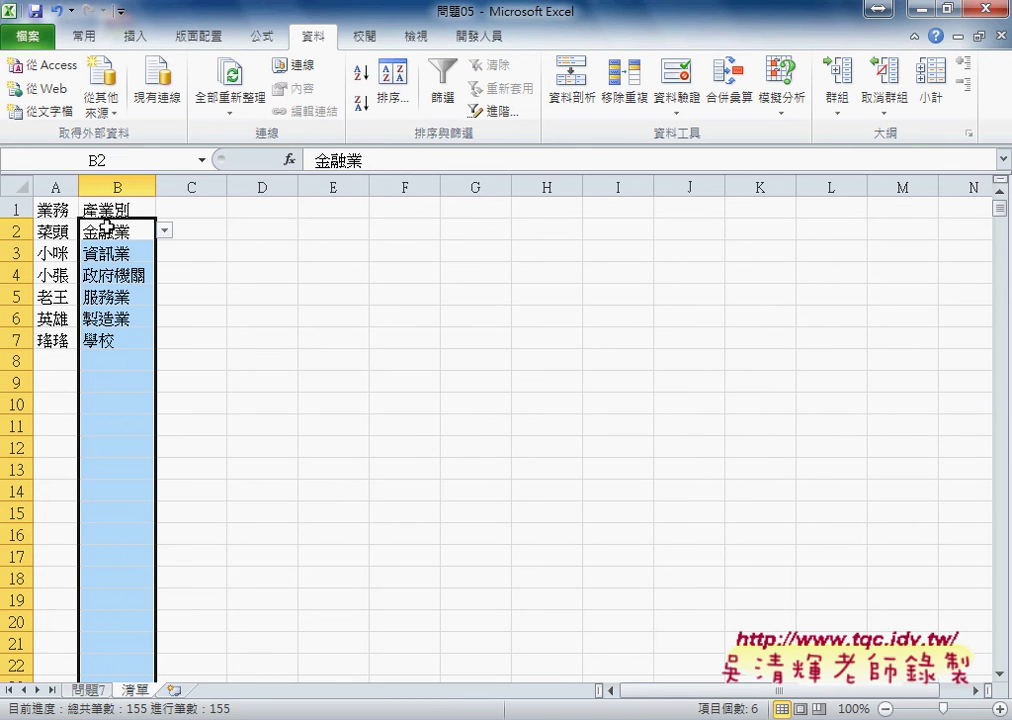
{"action": "left_click_drag", "start_coordinate": [52, 209], "coordinate": [113, 340]}
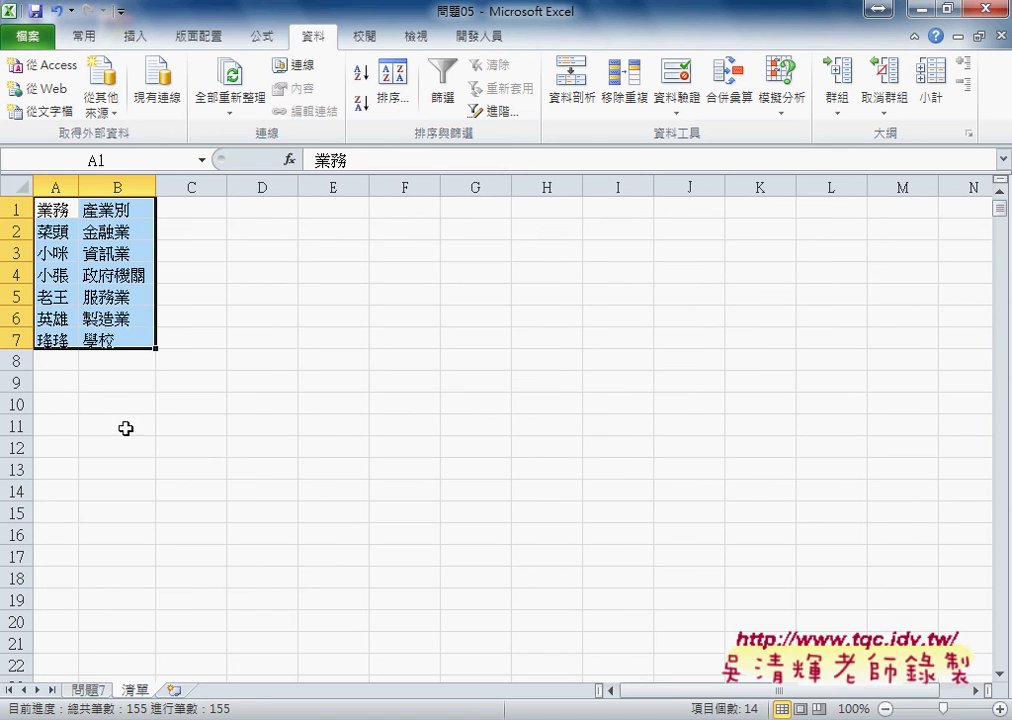
{"action": "key", "text": "ctrl+Page_Up"}
Review the 業務, 產業別, 產品, 客戶名稱 and 建檔日期 headers on 問題7.
{"action": "left_click", "coordinate": [186, 205]}
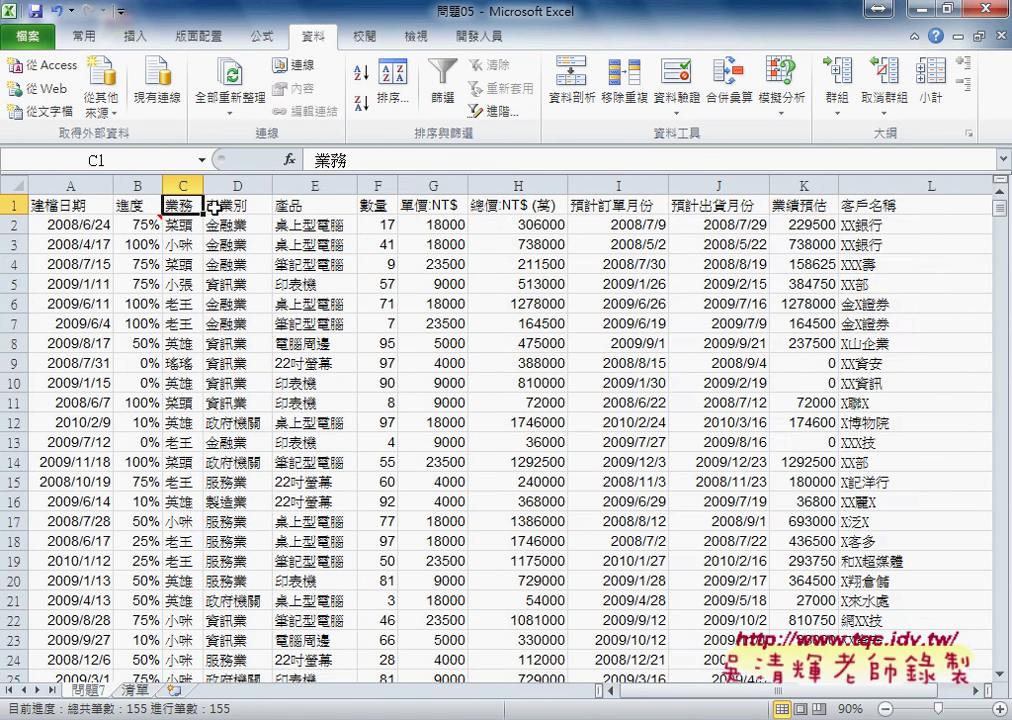
{"action": "left_click", "coordinate": [237, 205]}
{"action": "left_click", "coordinate": [307, 207]}
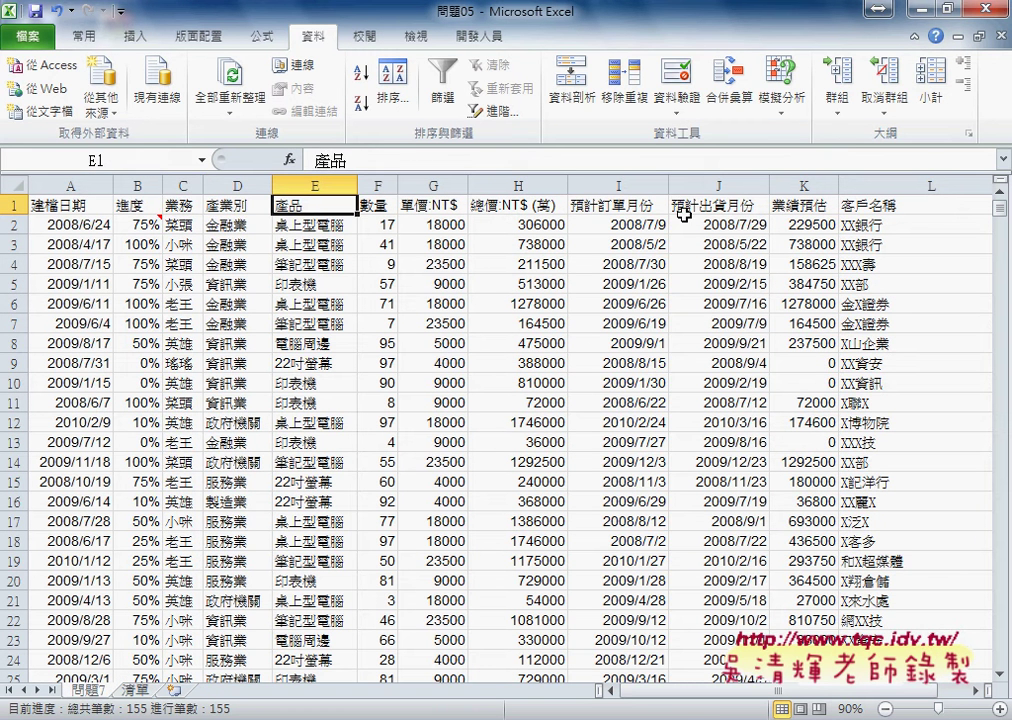
{"action": "left_click", "coordinate": [850, 207]}
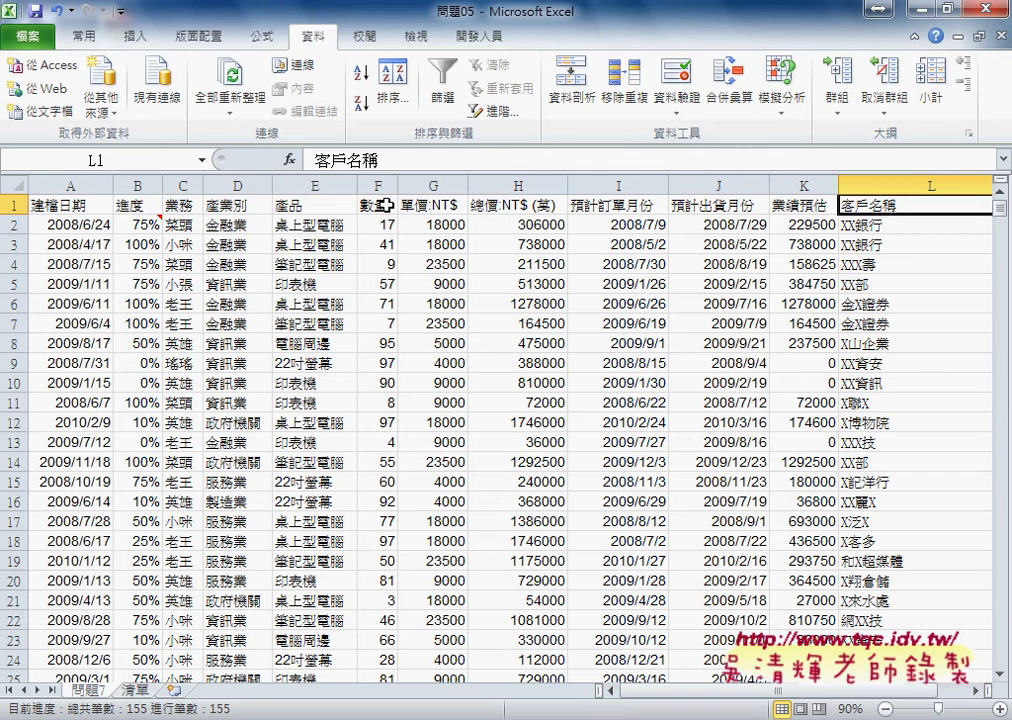
{"action": "left_click", "coordinate": [88, 206]}
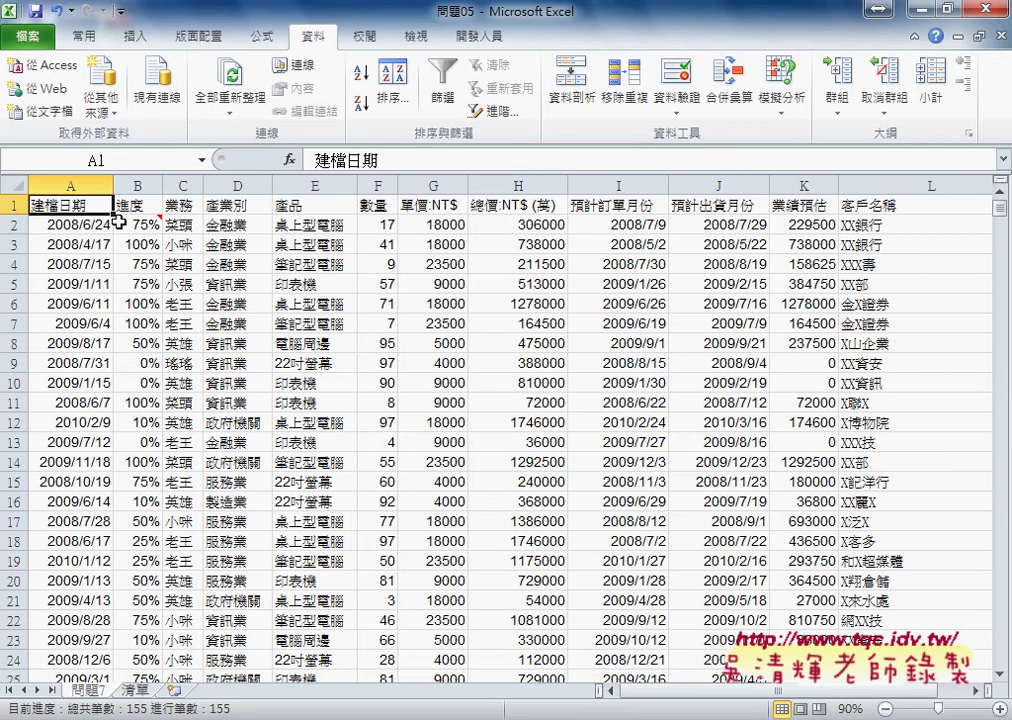
{"action": "mouse_move", "coordinate": [118, 222]}
On 清單, select names A2:A7 and annotate how each becomes its own sheet.
{"action": "left_click", "coordinate": [135, 690]}
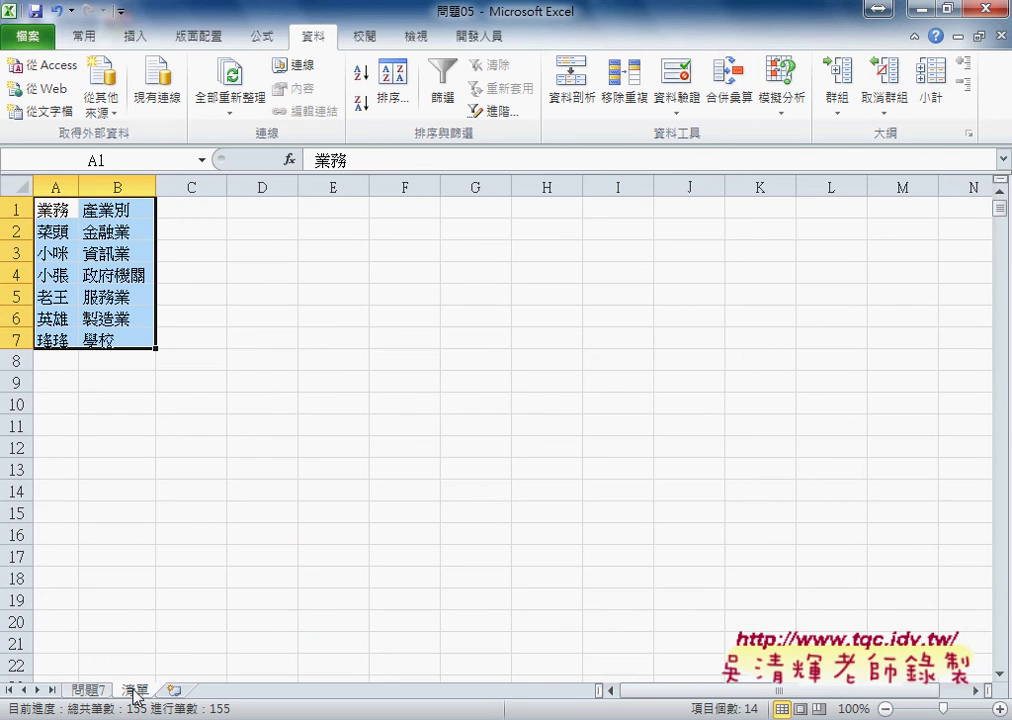
{"action": "left_click_drag", "start_coordinate": [62, 231], "coordinate": [66, 341]}
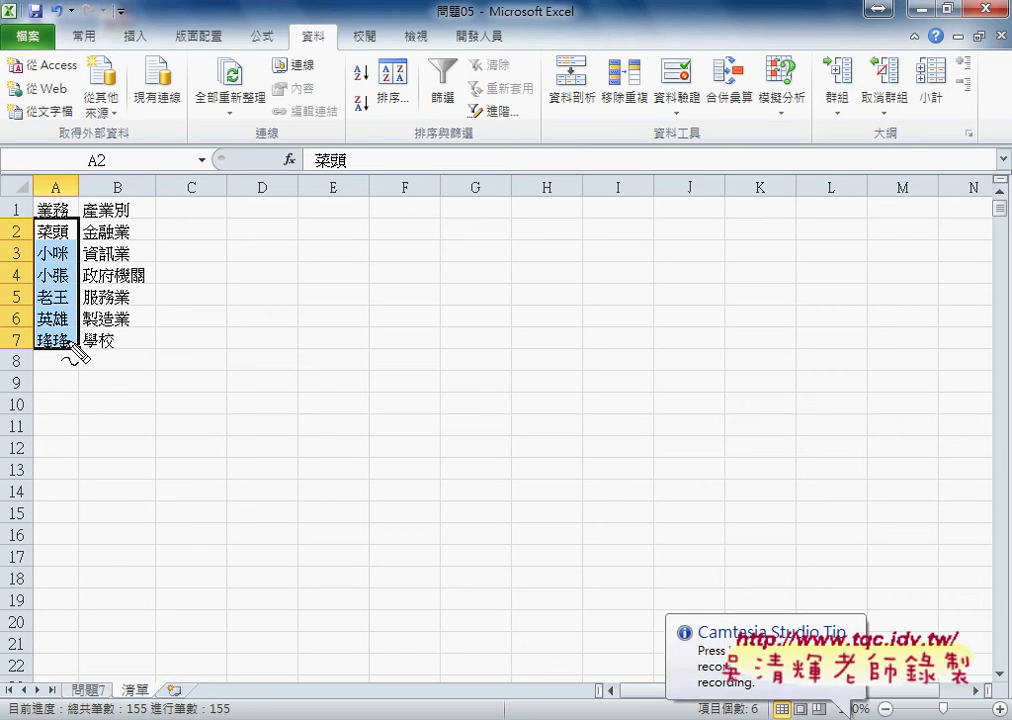
{"action": "mouse_move", "coordinate": [65, 367]}
{"action": "left_mouse_down"}
{"action": "mouse_move", "coordinate": [16, 290]}
{"action": "mouse_move", "coordinate": [75, 400]}
{"action": "left_mouse_up"}
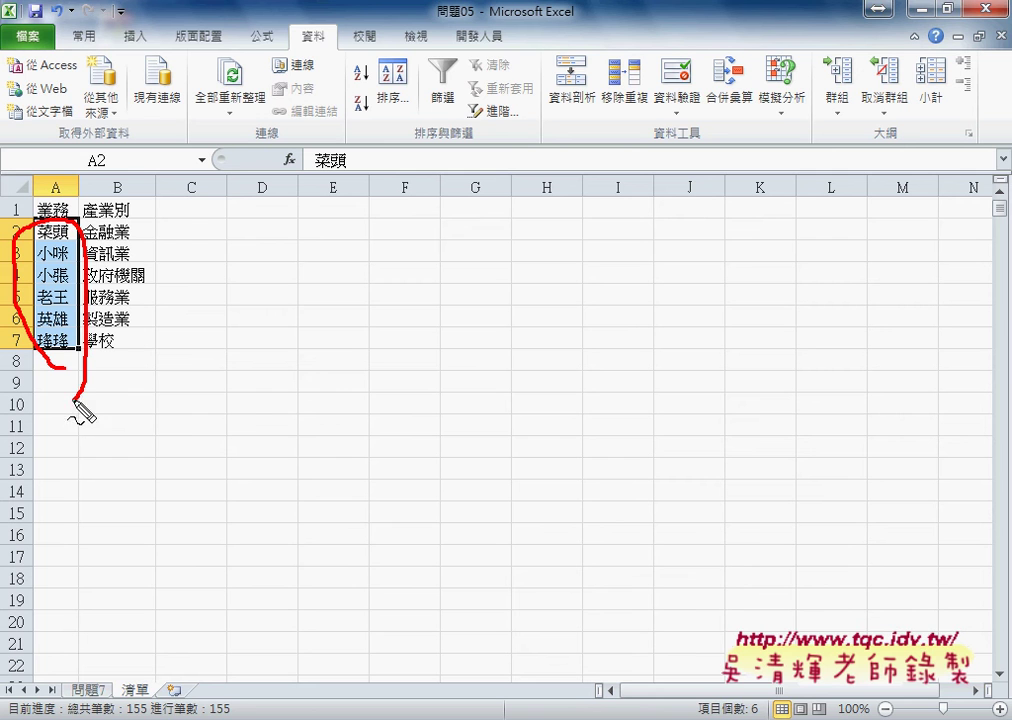
{"action": "left_click_drag", "start_coordinate": [168, 692], "coordinate": [167, 704]}
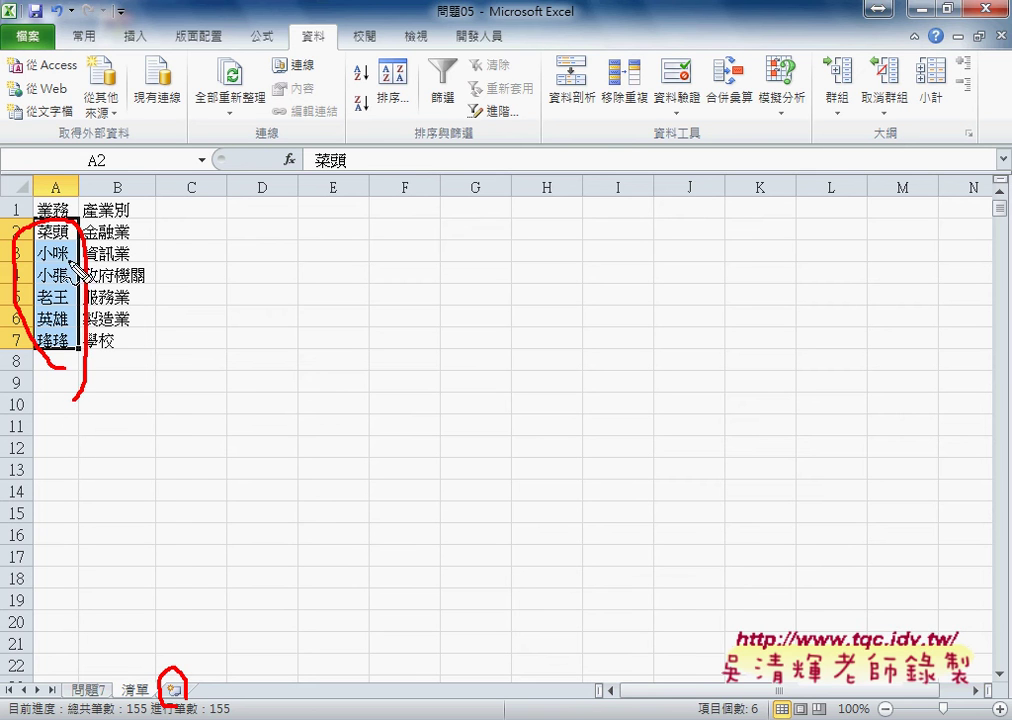
{"action": "left_click_drag", "start_coordinate": [47, 224], "coordinate": [158, 665]}
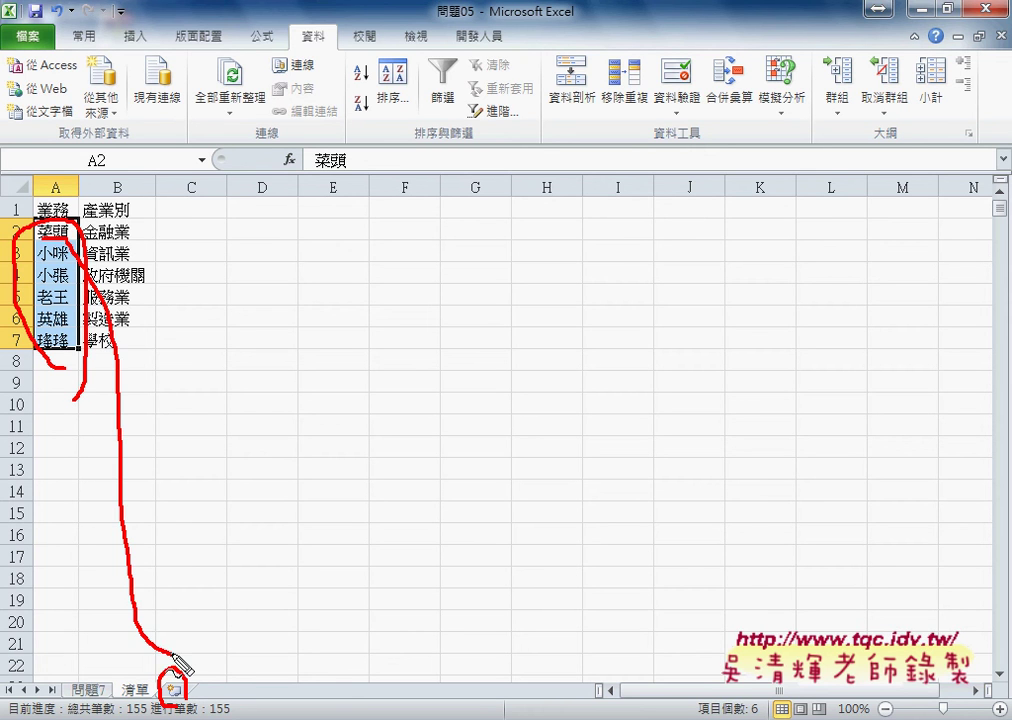
{"action": "left_click_drag", "start_coordinate": [62, 245], "coordinate": [235, 652]}
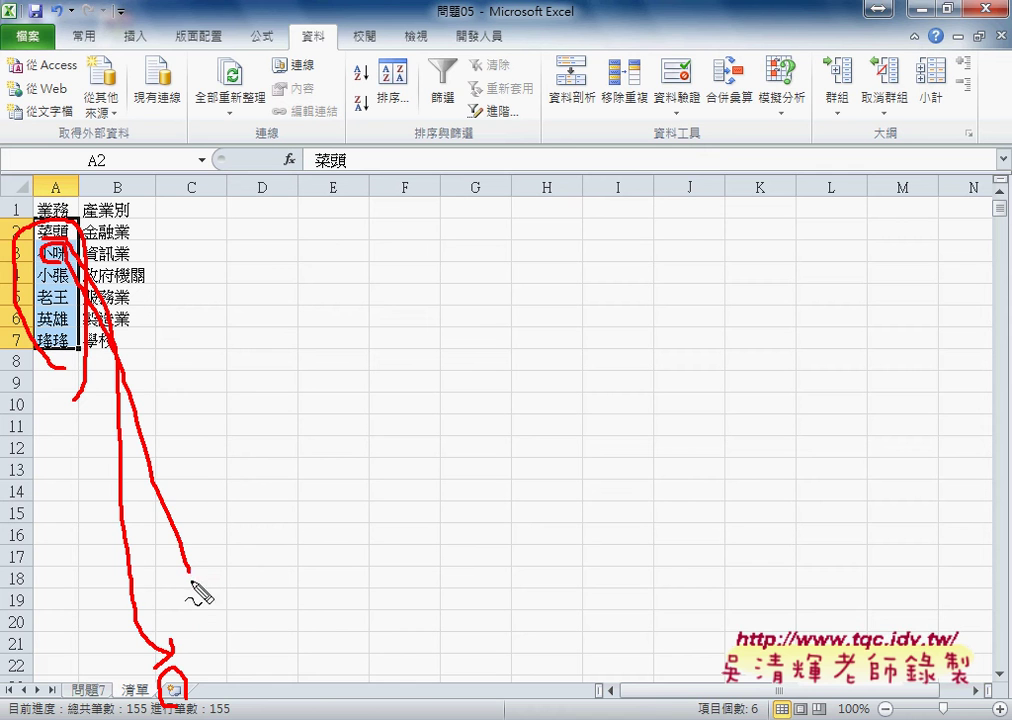
{"action": "left_click_drag", "start_coordinate": [201, 699], "coordinate": [206, 688]}
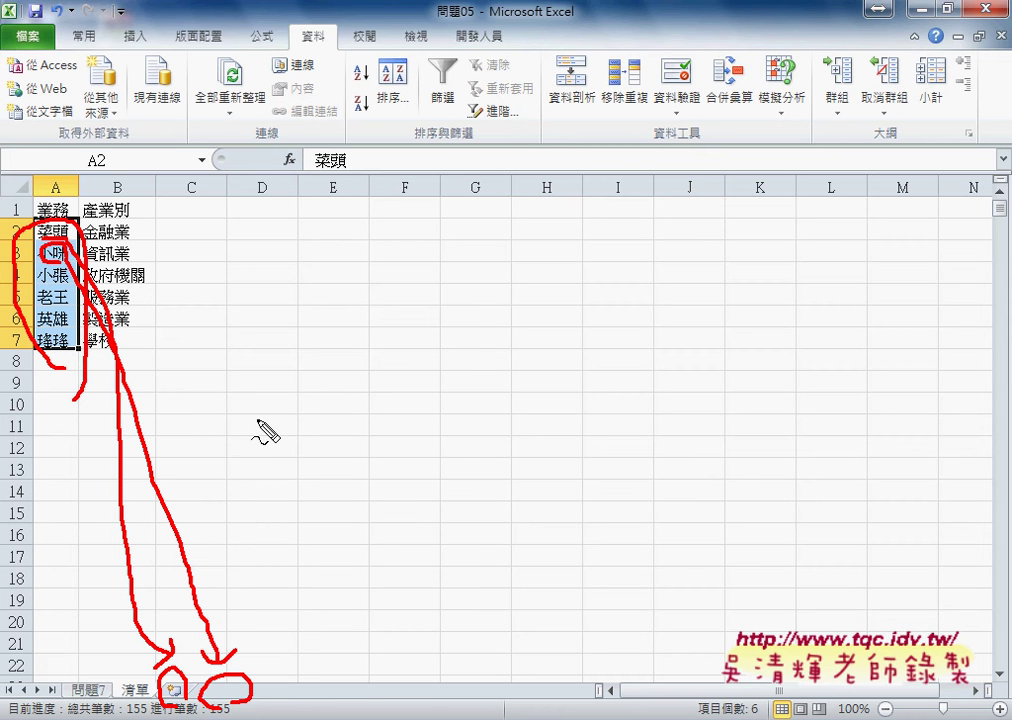
{"action": "key", "text": "Escape"}
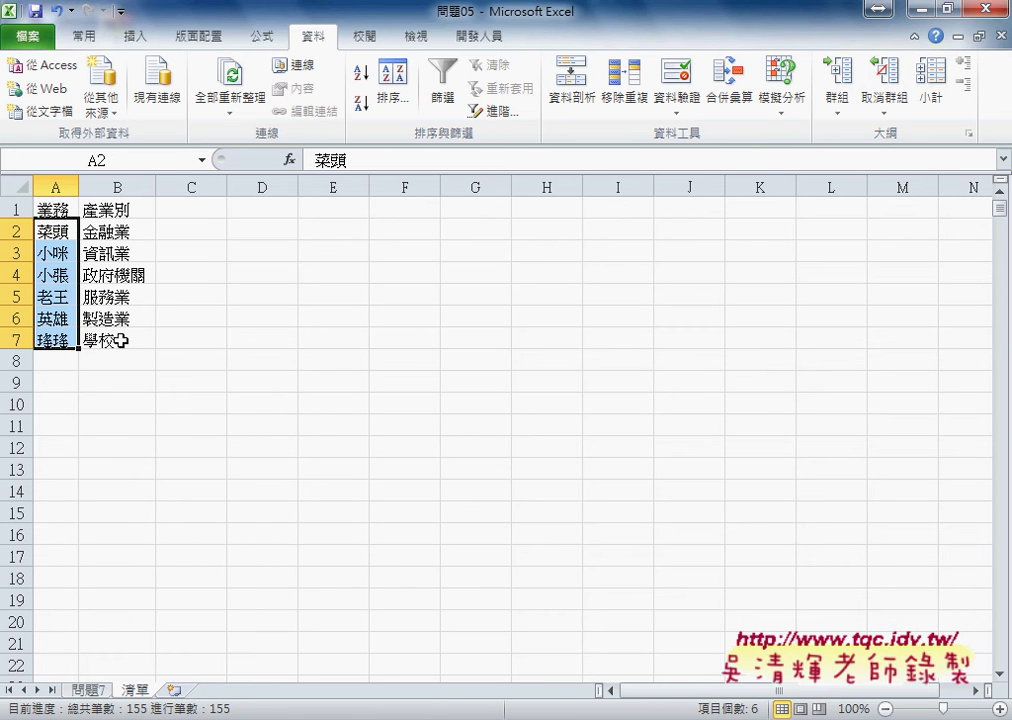
{"action": "left_click_drag", "start_coordinate": [55, 232], "coordinate": [62, 340]}
Launch Visual Basic from the Developer (開發人員) tab and move its window higher.
{"action": "left_click", "coordinate": [481, 38]}
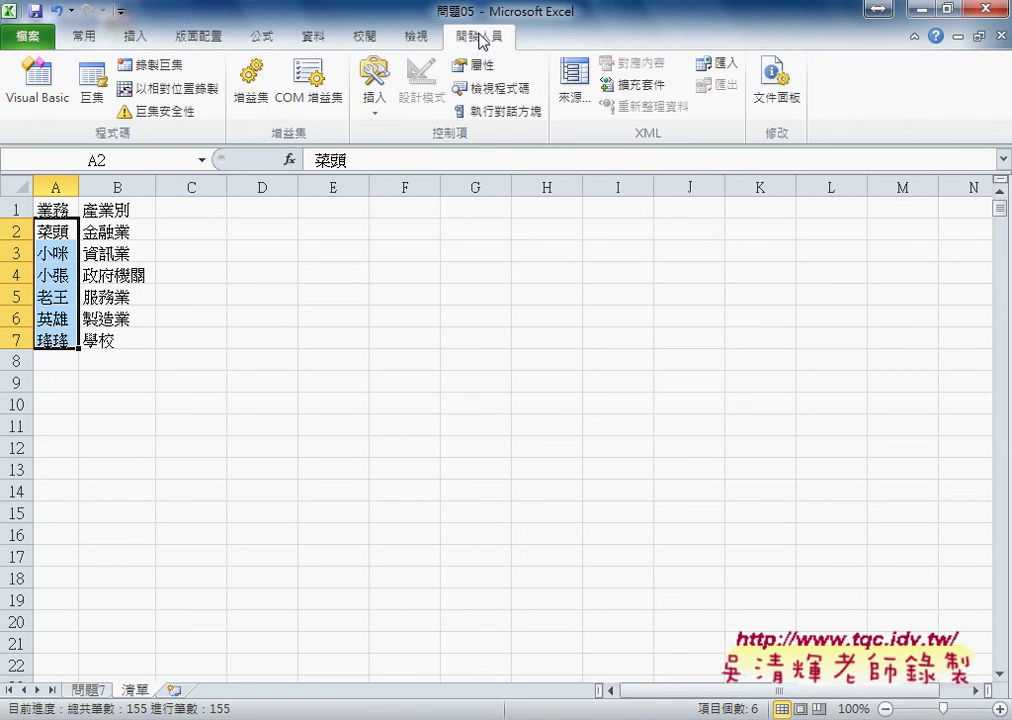
{"action": "left_click", "coordinate": [38, 78]}
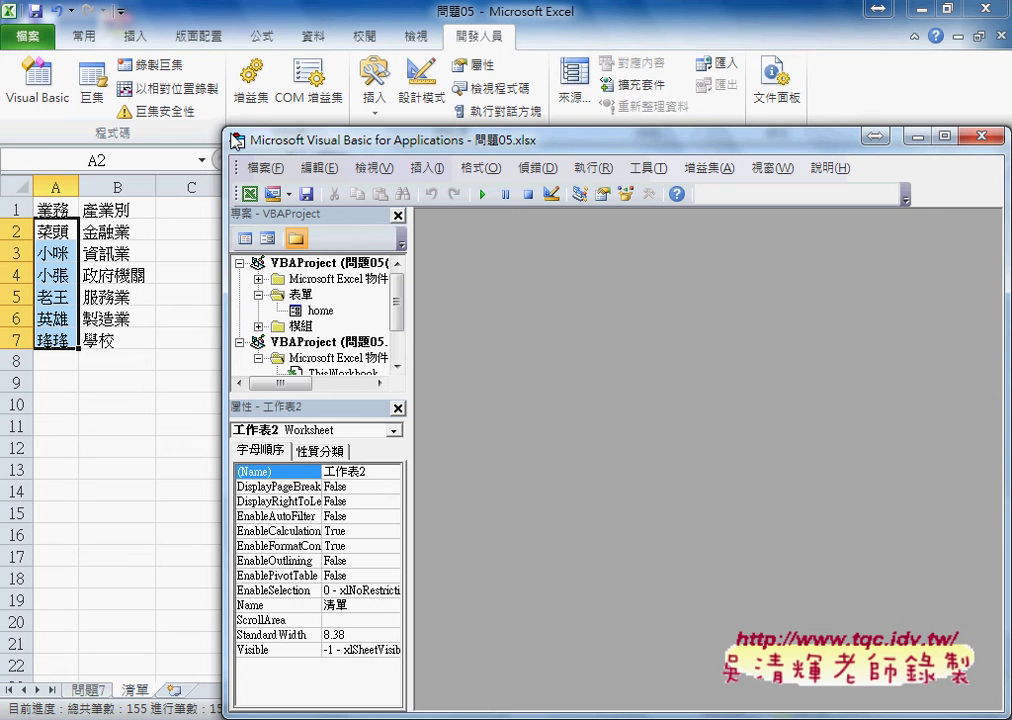
{"action": "left_click_drag", "start_coordinate": [233, 140], "coordinate": [224, 55]}
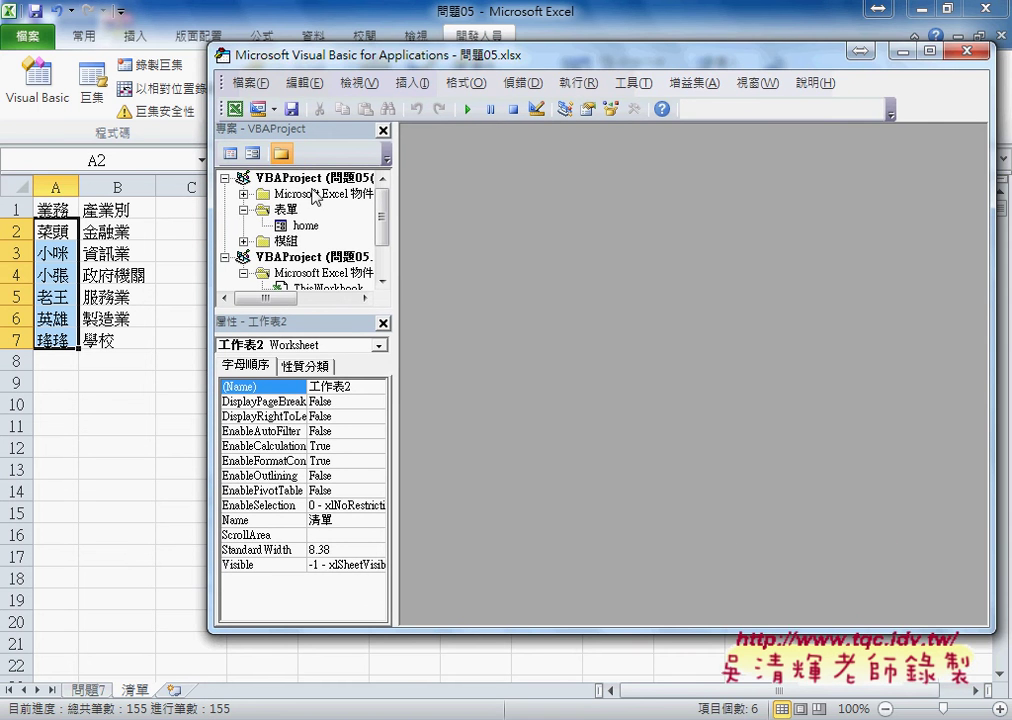
Insert a new module into VBAProject (問題05.xlsx) and maximize the Module1 code window.
{"action": "left_click", "coordinate": [225, 178]}
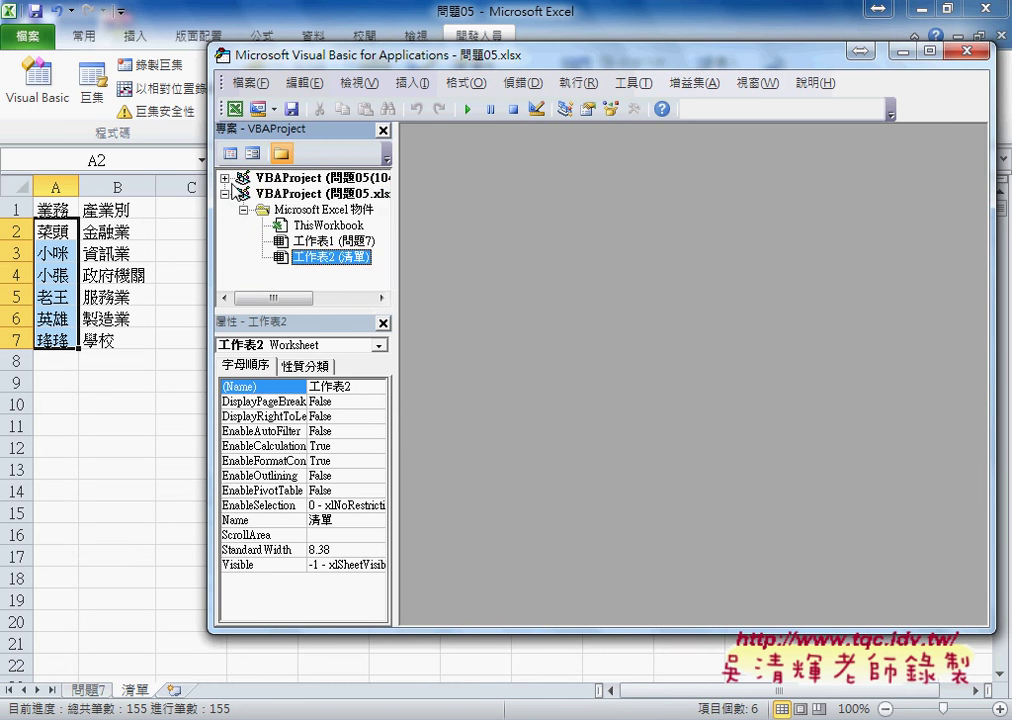
{"action": "right_click", "coordinate": [334, 195]}
{"action": "mouse_move", "coordinate": [407, 281]}
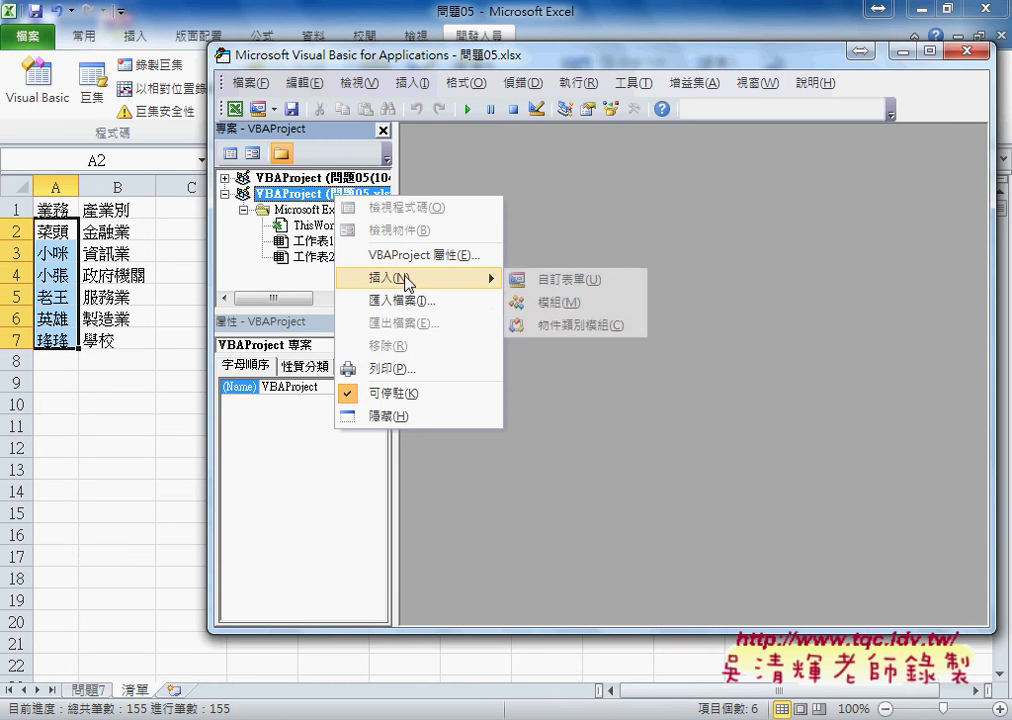
{"action": "left_click", "coordinate": [547, 302]}
{"action": "double_click", "coordinate": [547, 187]}
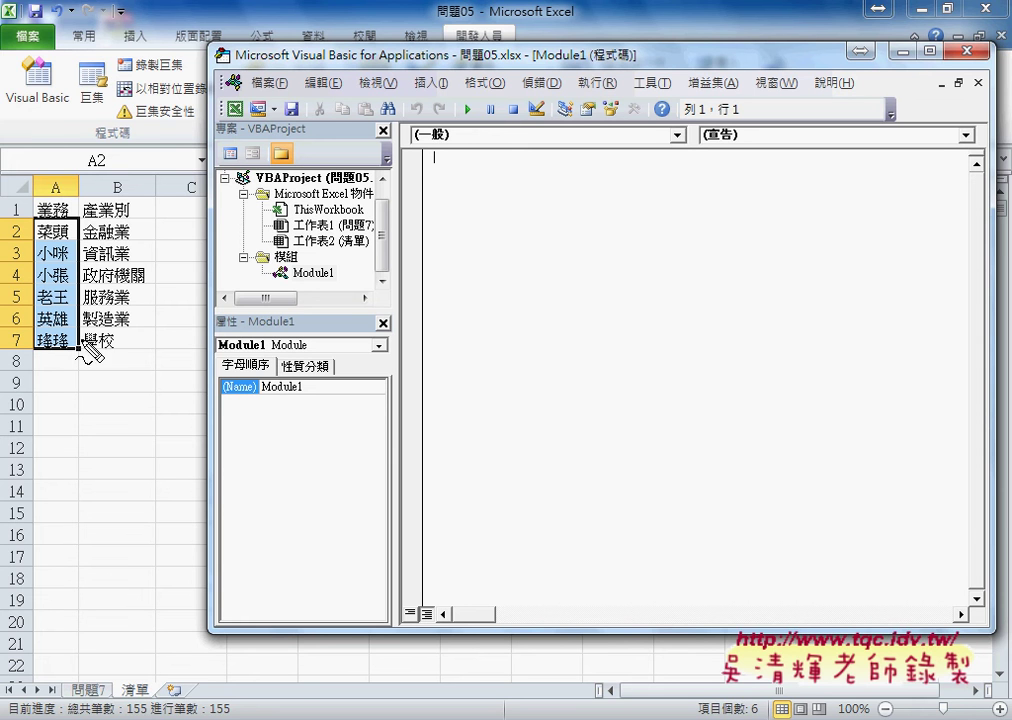
{"action": "mouse_move", "coordinate": [147, 704]}
{"action": "left_mouse_down"}
{"action": "mouse_move", "coordinate": [110, 672]}
{"action": "mouse_move", "coordinate": [165, 703]}
{"action": "left_mouse_up"}
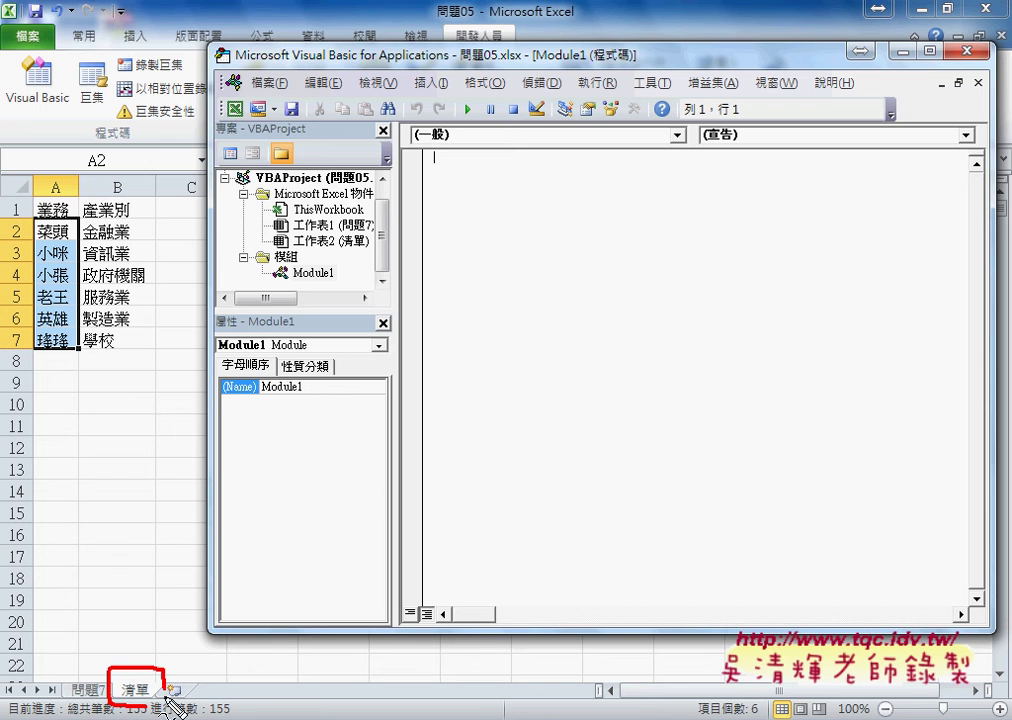
{"action": "mouse_move", "coordinate": [57, 556]}
{"action": "left_mouse_down"}
{"action": "mouse_move", "coordinate": [130, 662]}
{"action": "mouse_move", "coordinate": [148, 638]}
{"action": "left_mouse_up"}
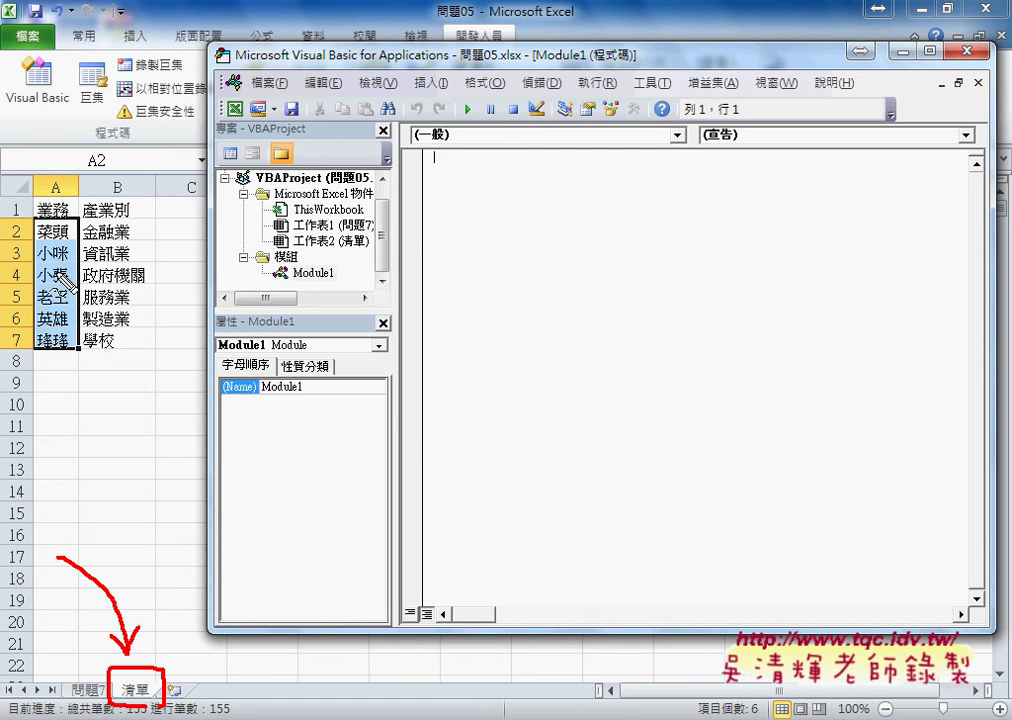
{"action": "mouse_move", "coordinate": [19, 221]}
{"action": "left_mouse_down"}
{"action": "mouse_move", "coordinate": [16, 236]}
{"action": "mouse_move", "coordinate": [58, 298]}
{"action": "left_mouse_up"}
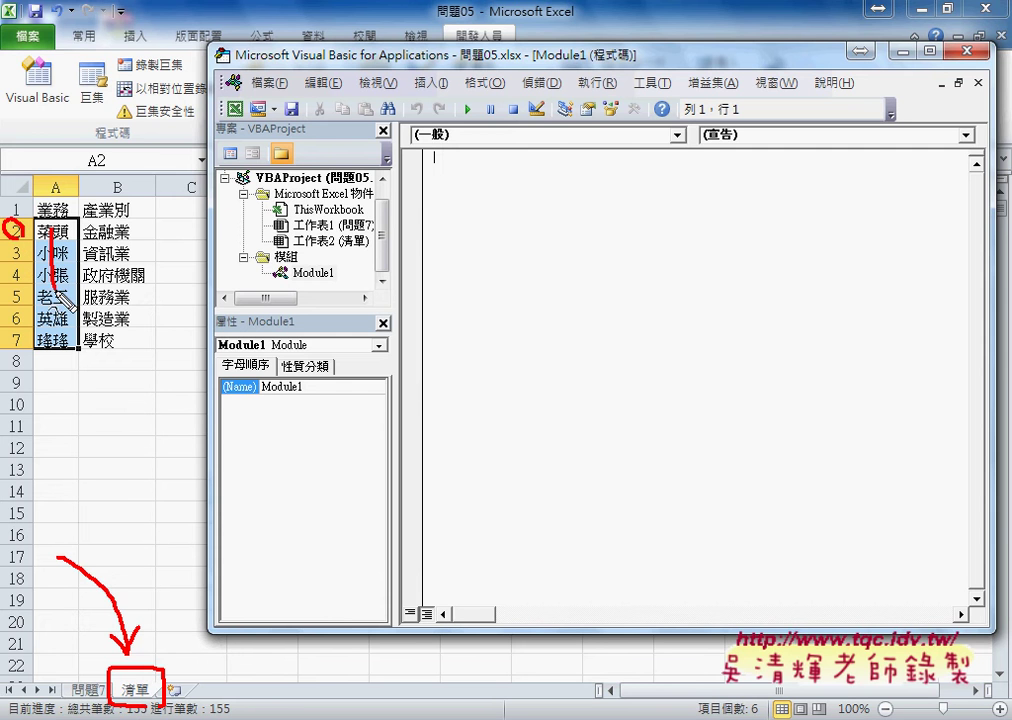
{"action": "left_click_drag", "start_coordinate": [48, 197], "coordinate": [68, 195]}
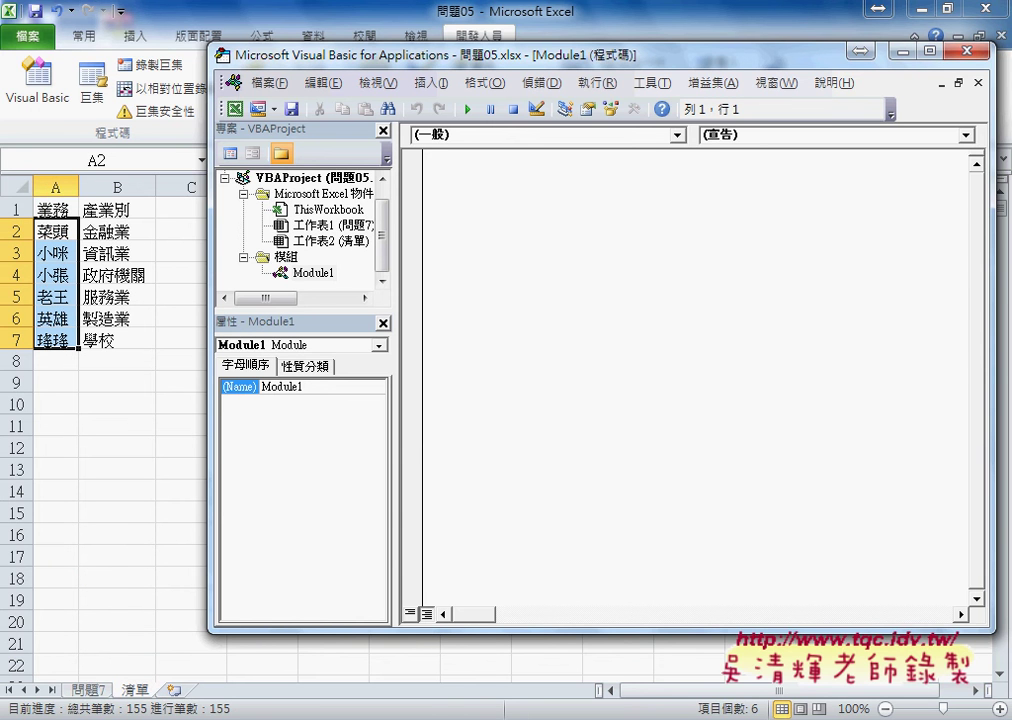
In Chrome, check the 01_批次查詢 Drive folder, then return to the 程式碼 document.
{"action": "left_click", "coordinate": [330, 580]}
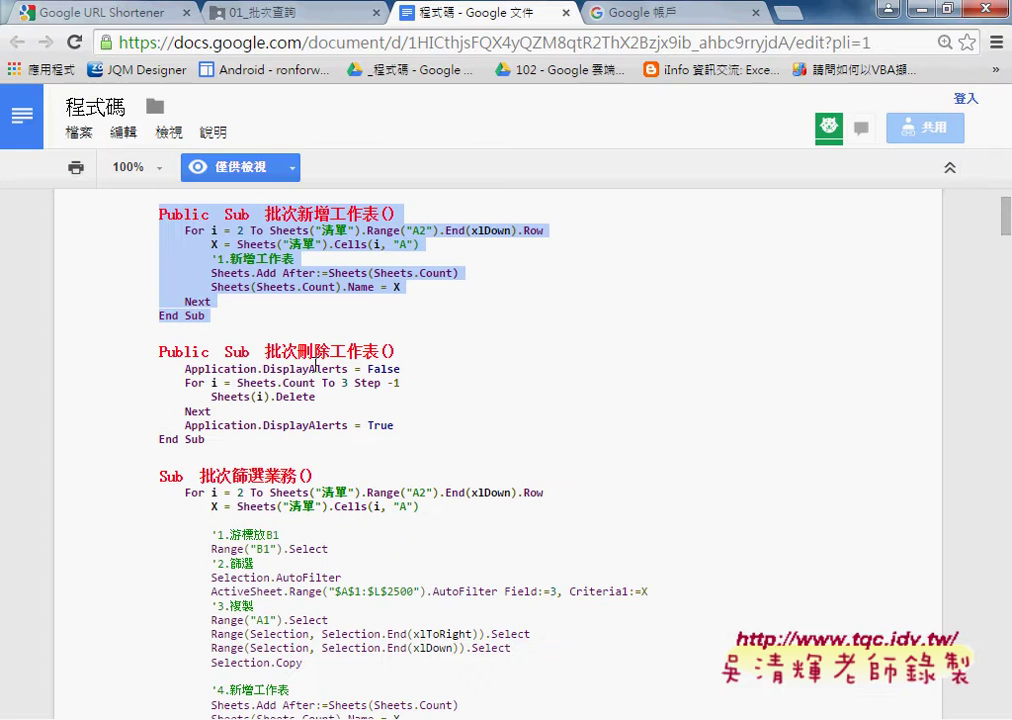
{"action": "left_click", "coordinate": [234, 14]}
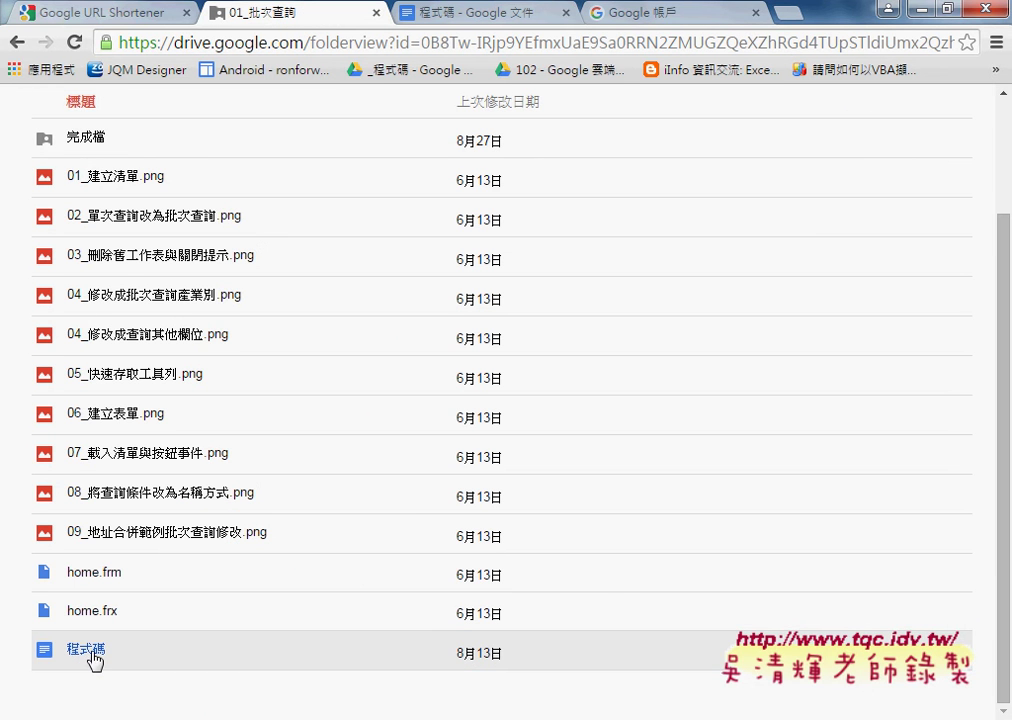
{"action": "left_click", "coordinate": [455, 12]}
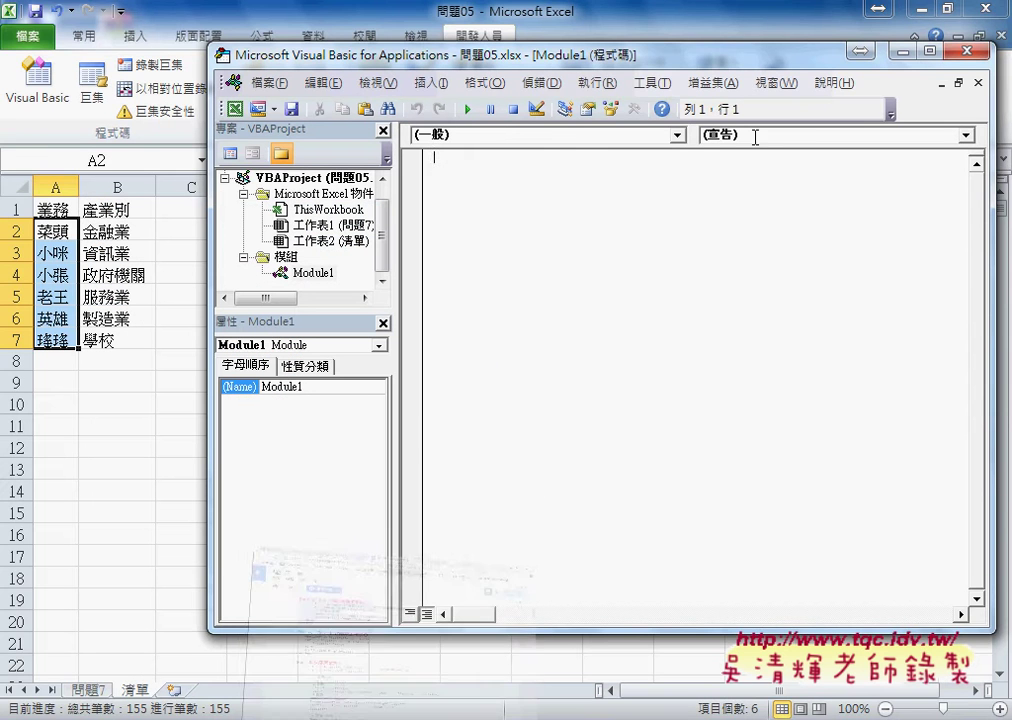
Paste the 批次新增工作表 macro into Module1 and set the code font size to 12.
{"action": "type", "text": "Public Sub 批次新增工作表()     For i = 2 To Sheets(\"清單\").Range(\"A2\").End(xlDown).Row         X = Sheets(\"清單\").Cells(i, \"A\")         '1.新增工作表         Sheets.Add After:=Sheets(Sheets.Count)         Sheets(Sheets.Count).Name = X     Next End Sub"}
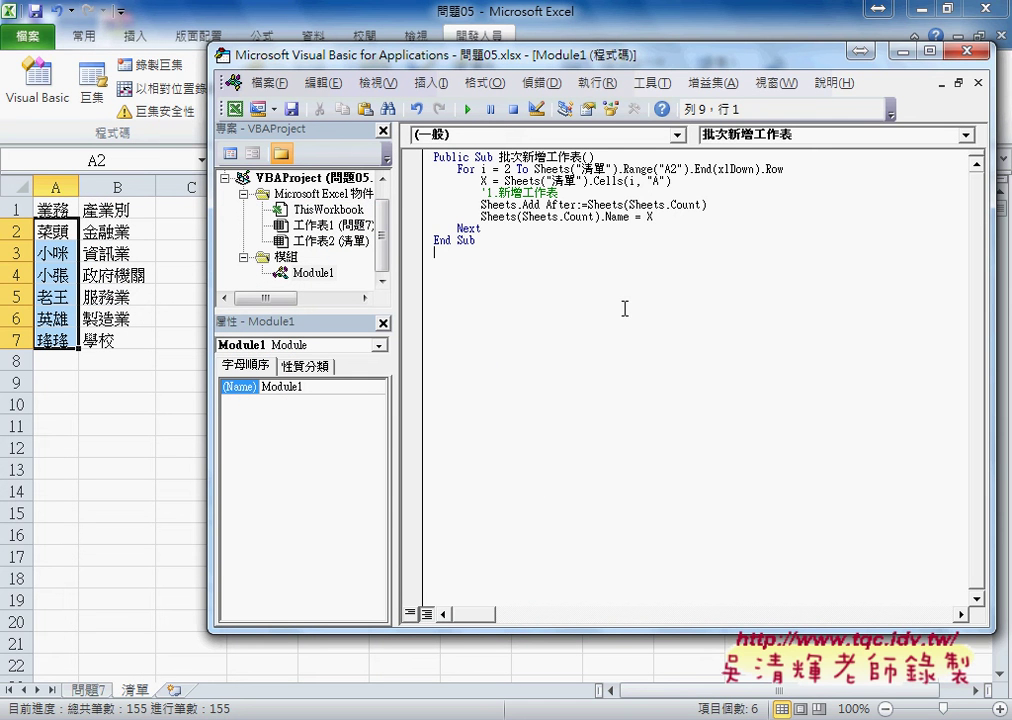
{"action": "left_click", "coordinate": [652, 82]}
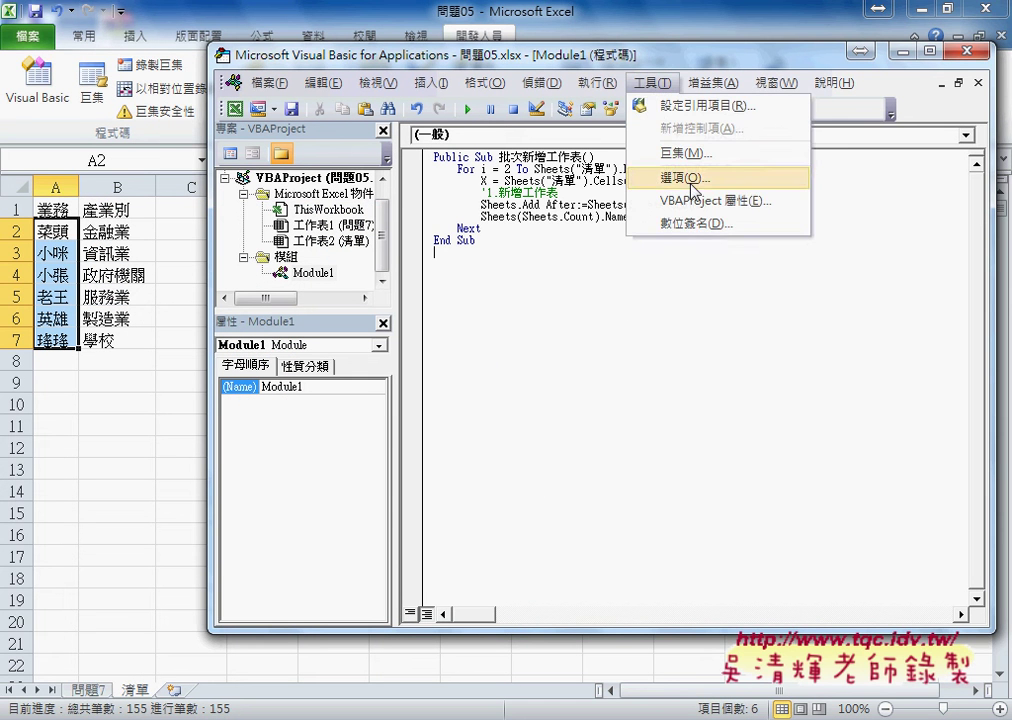
{"action": "left_click", "coordinate": [693, 178]}
{"action": "left_click", "coordinate": [386, 171]}
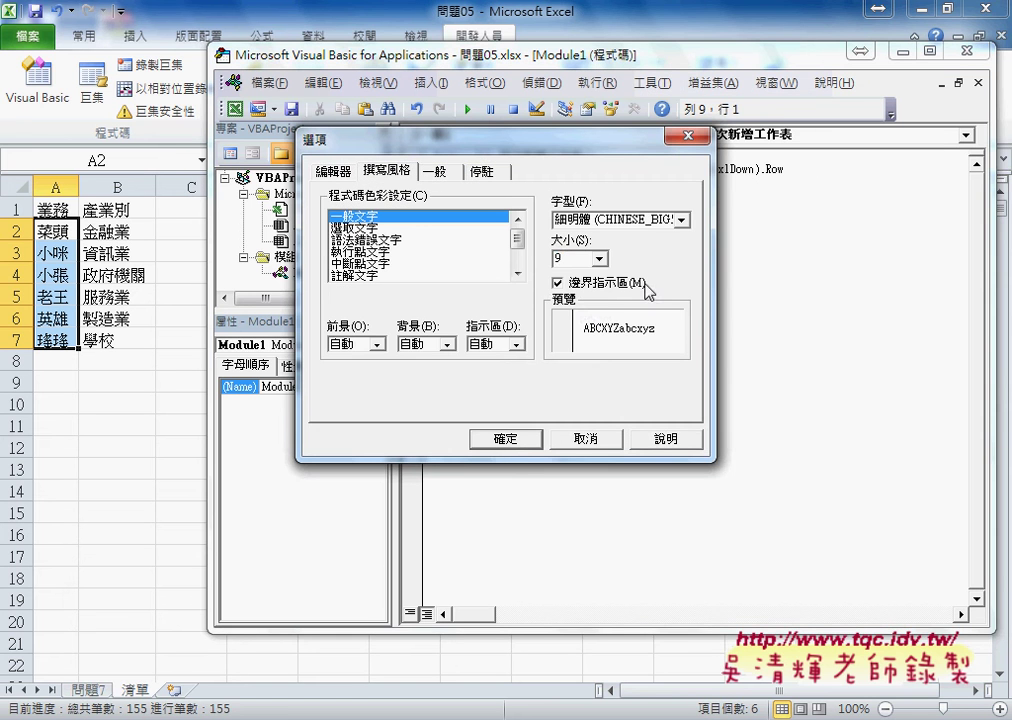
{"action": "left_click", "coordinate": [599, 258]}
{"action": "left_click", "coordinate": [580, 313]}
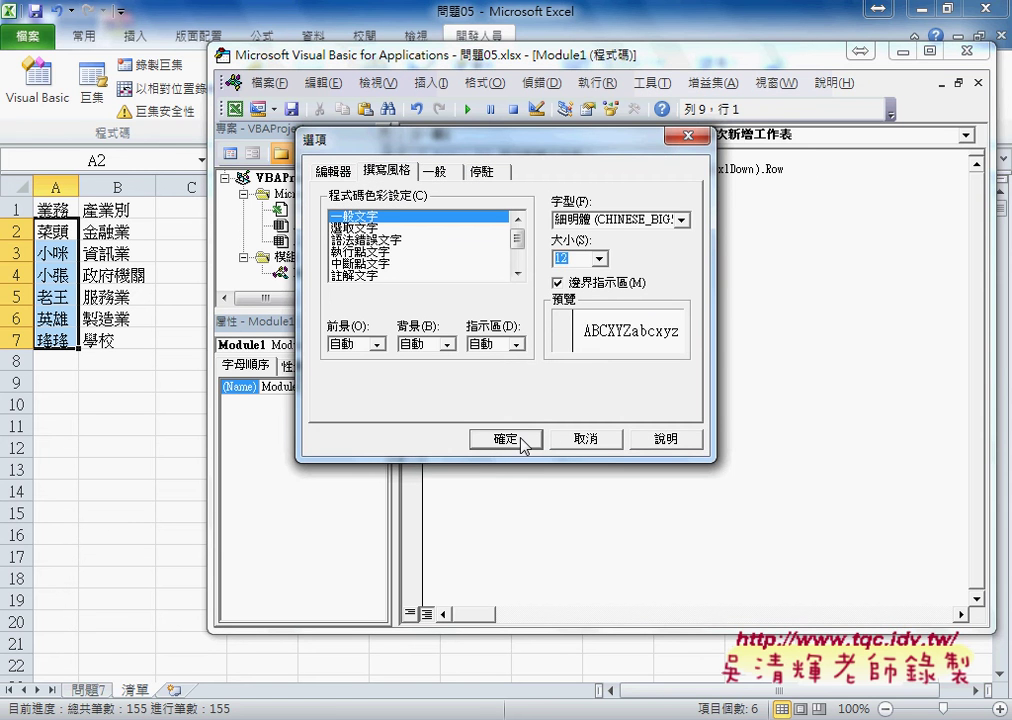
{"action": "left_click", "coordinate": [522, 440]}
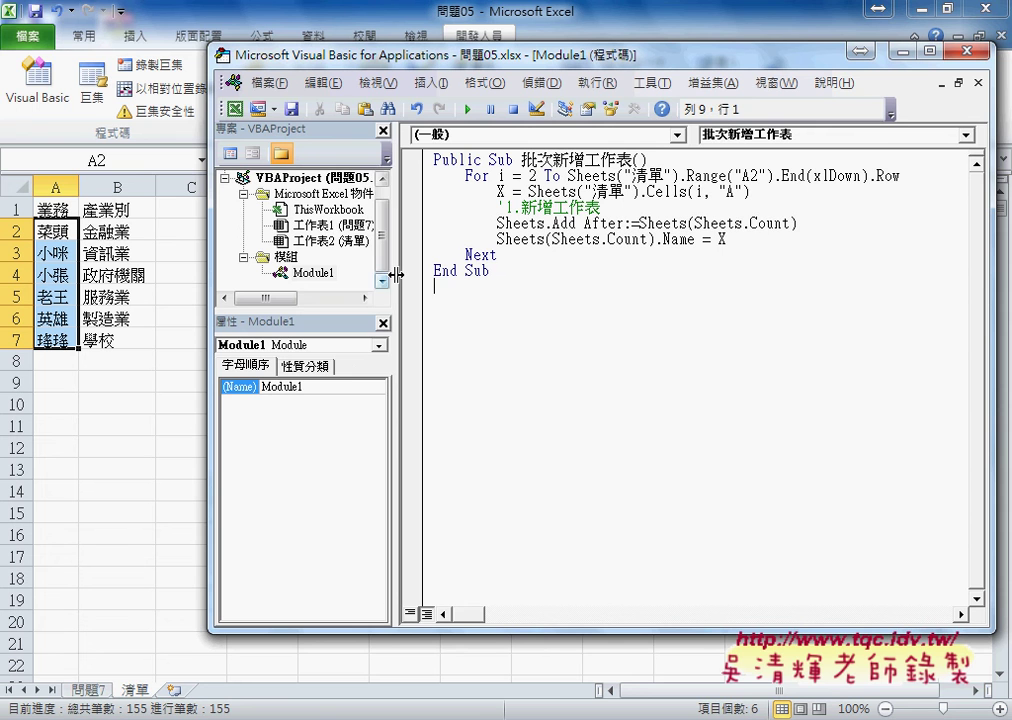
Widen the code area and highlight the sub name 批次新增工作表.
{"action": "left_click_drag", "start_coordinate": [396, 275], "coordinate": [326, 278]}
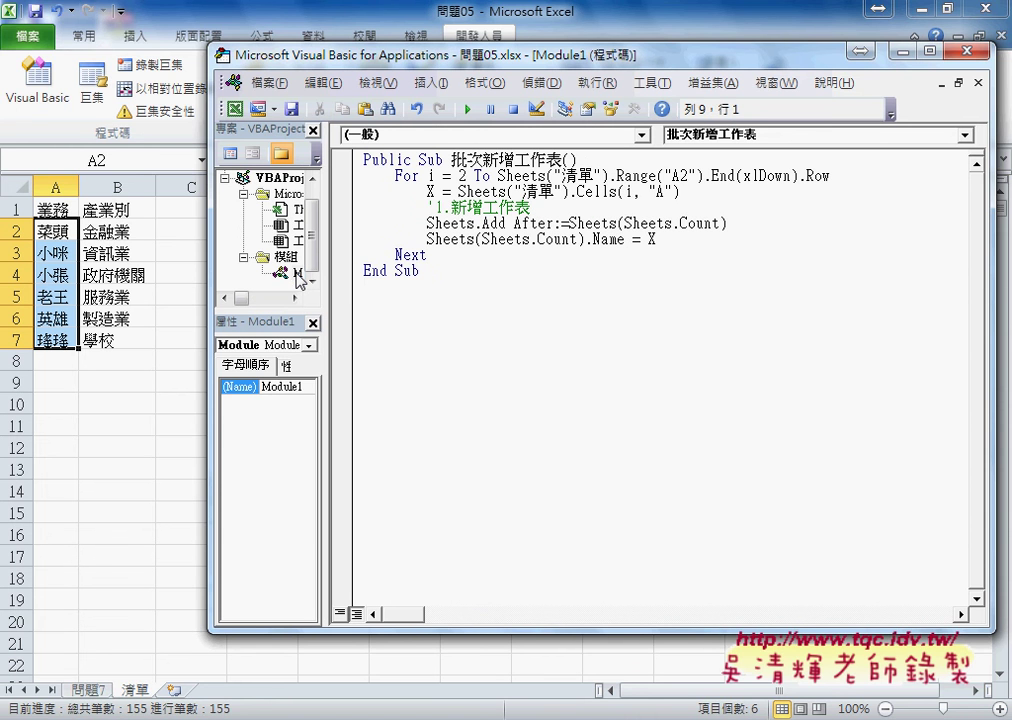
{"action": "left_click", "coordinate": [431, 83]}
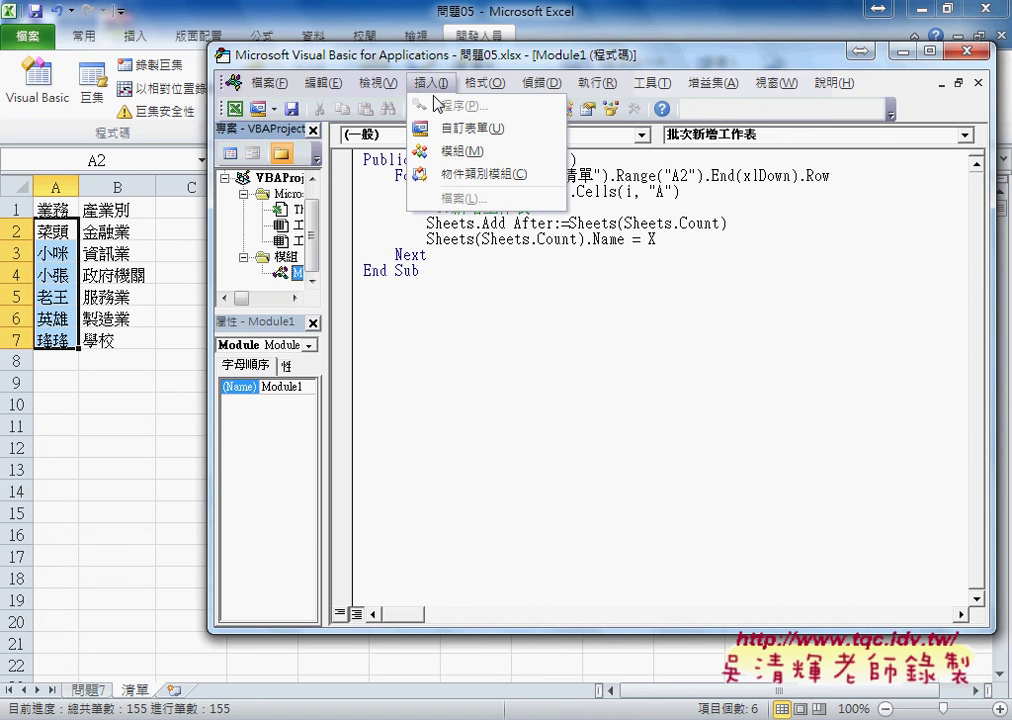
{"action": "left_click", "coordinate": [515, 281]}
{"action": "left_click_drag", "start_coordinate": [451, 160], "coordinate": [561, 158]}
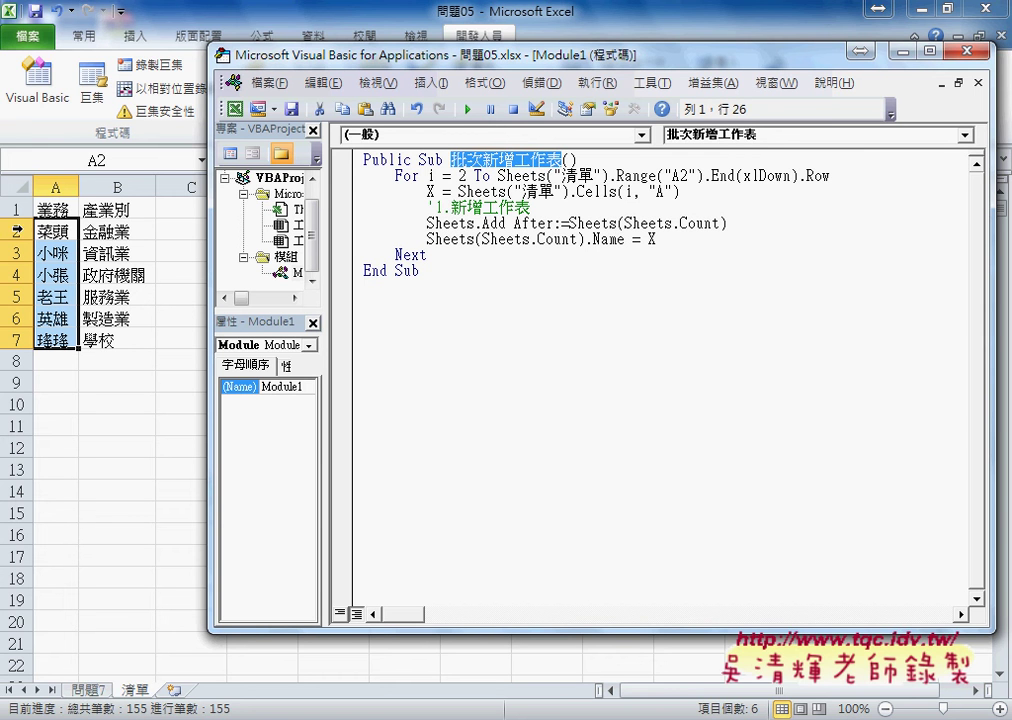
{"action": "double_click", "coordinate": [463, 175]}
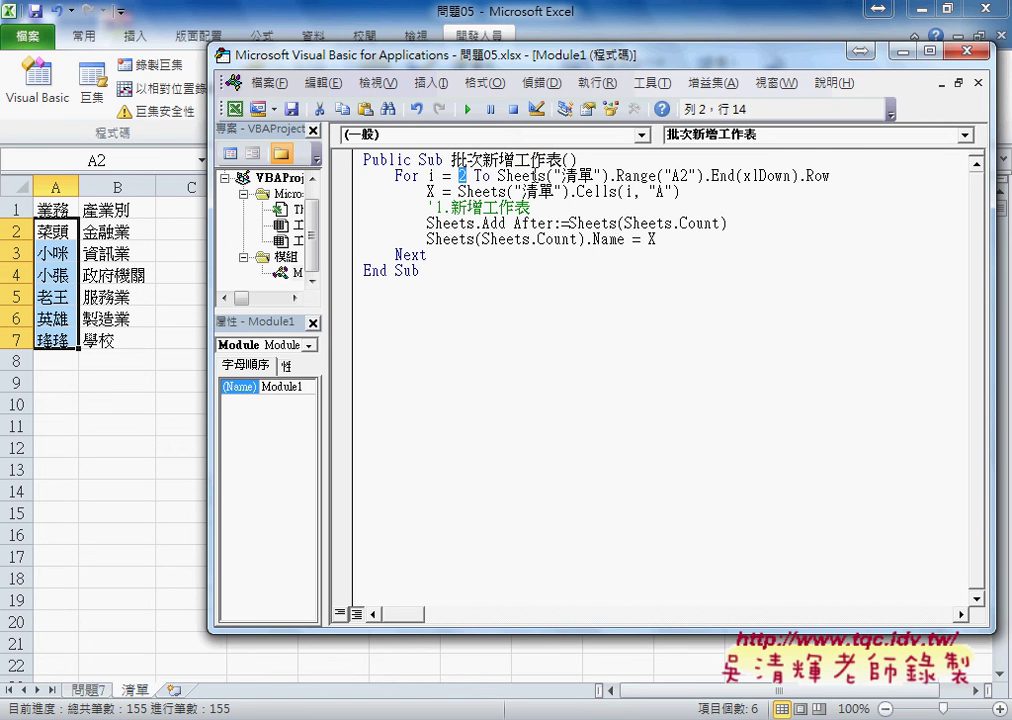
{"action": "left_click_drag", "start_coordinate": [498, 175], "coordinate": [605, 175]}
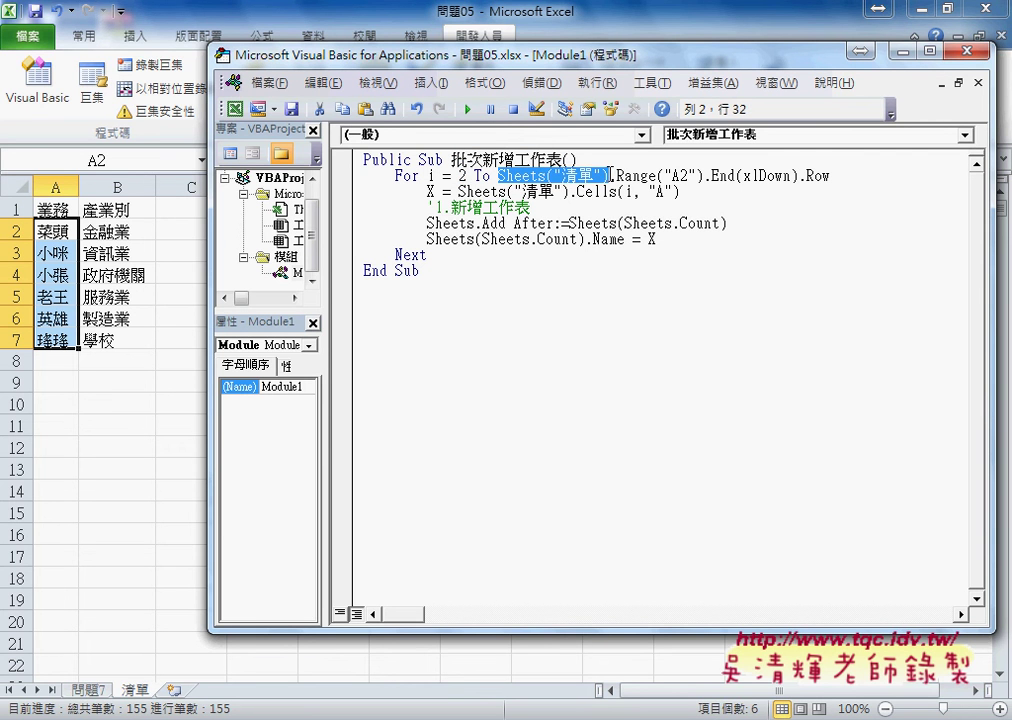
{"action": "left_click", "coordinate": [614, 176]}
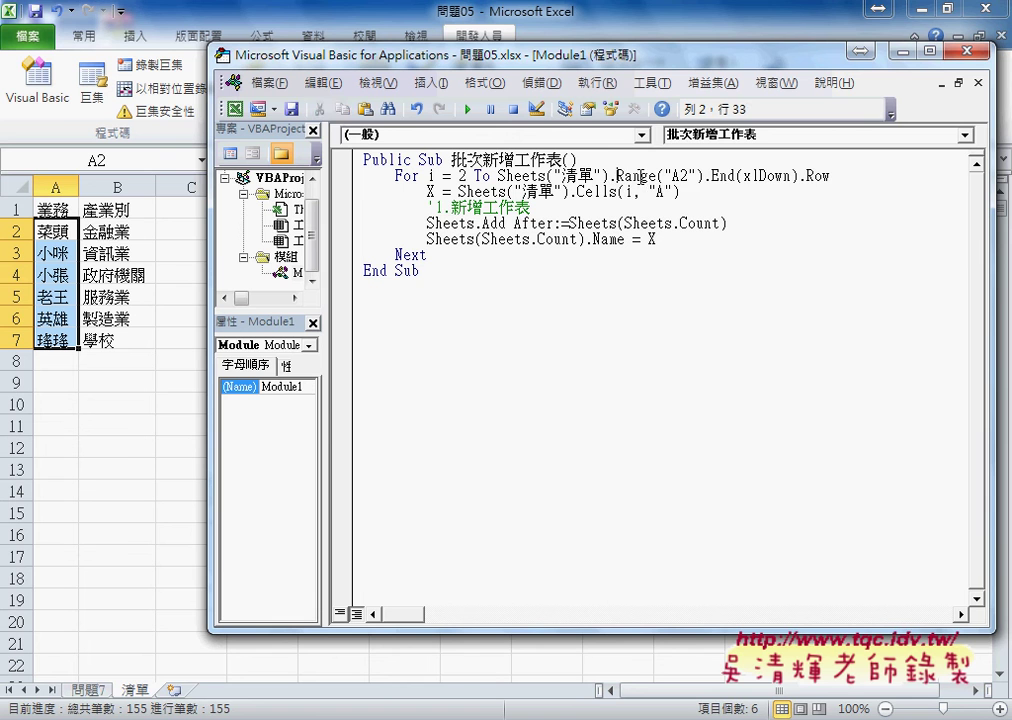
{"action": "left_click_drag", "start_coordinate": [615, 176], "coordinate": [838, 177]}
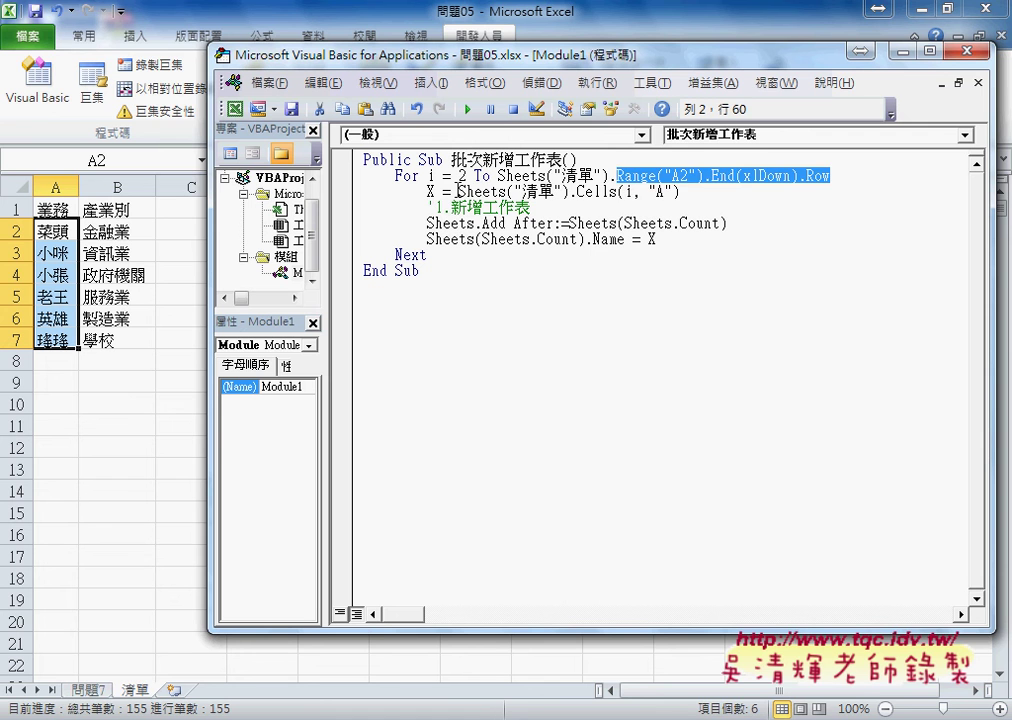
{"action": "left_click_drag", "start_coordinate": [459, 190], "coordinate": [673, 191]}
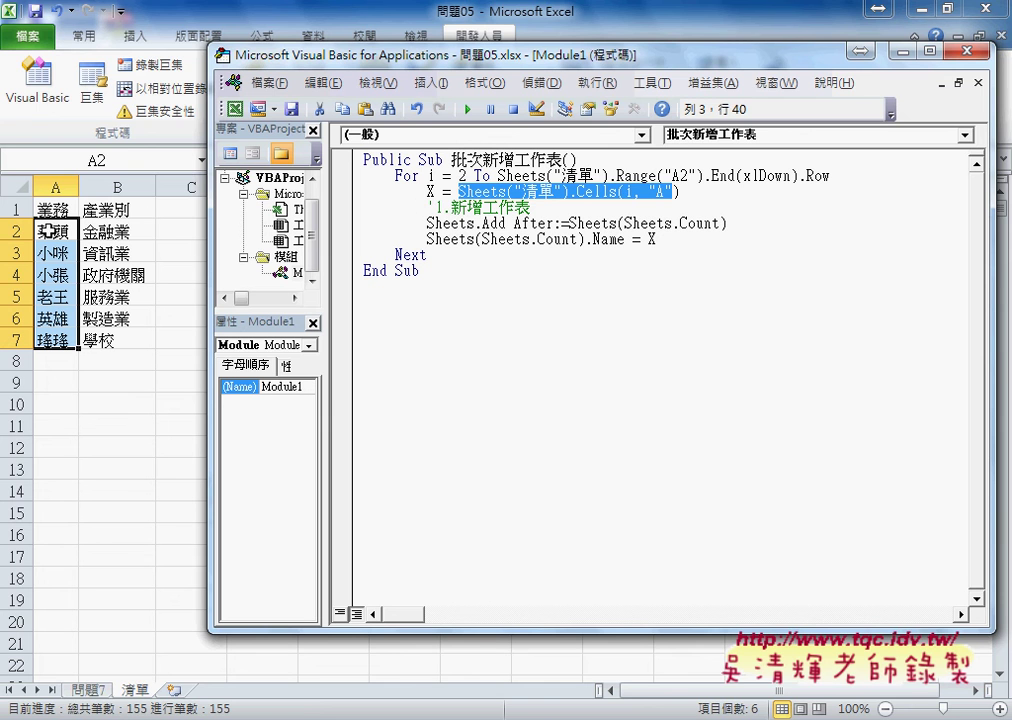
{"action": "left_click", "coordinate": [437, 191]}
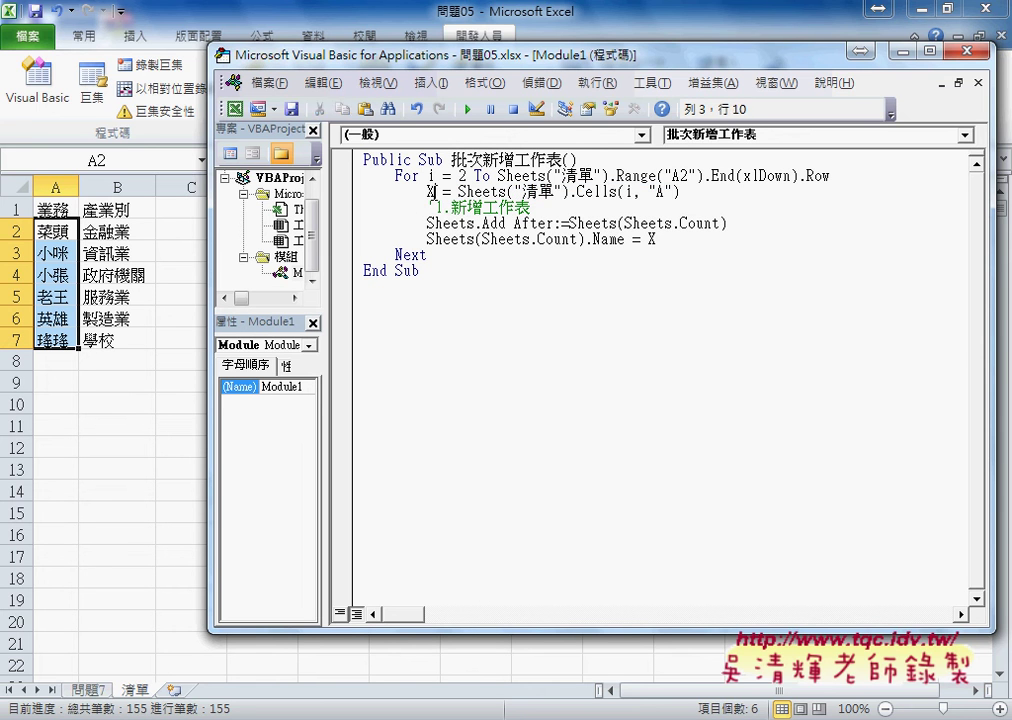
{"action": "key", "text": "shift+Left"}
{"action": "mouse_move", "coordinate": [681, 191]}
{"action": "left_mouse_down"}
{"action": "mouse_move", "coordinate": [459, 192]}
{"action": "mouse_move", "coordinate": [461, 204]}
{"action": "left_mouse_up"}
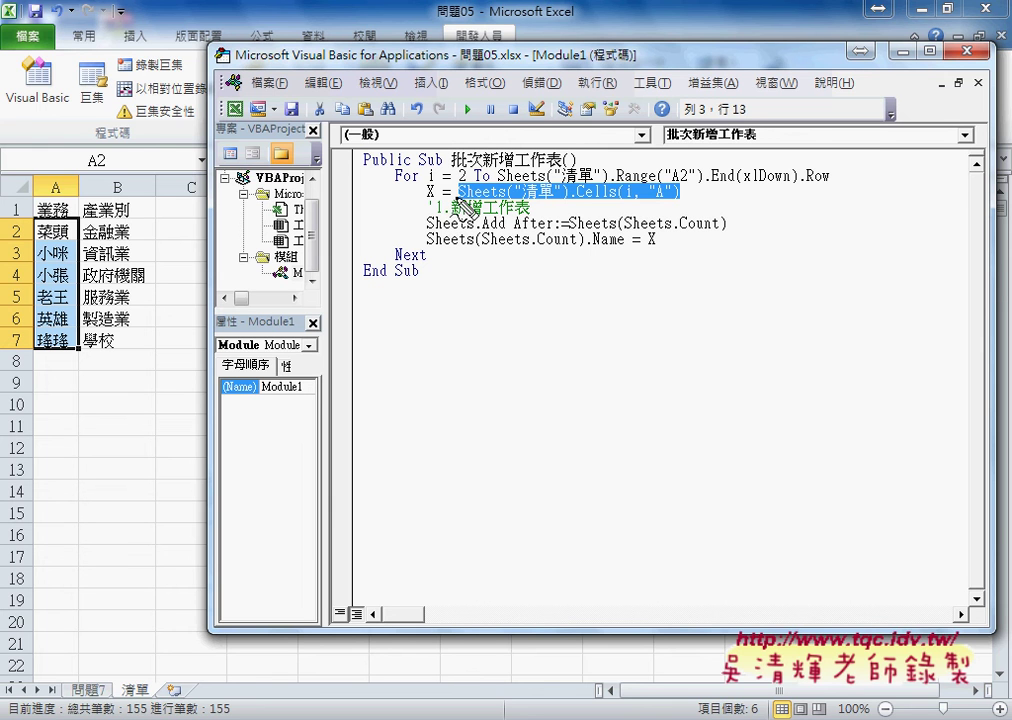
{"action": "mouse_move", "coordinate": [72, 220]}
{"action": "left_mouse_down"}
{"action": "mouse_move", "coordinate": [205, 188]}
{"action": "mouse_move", "coordinate": [430, 186]}
{"action": "mouse_move", "coordinate": [417, 241]}
{"action": "mouse_move", "coordinate": [692, 212]}
{"action": "mouse_move", "coordinate": [436, 246]}
{"action": "left_mouse_up"}
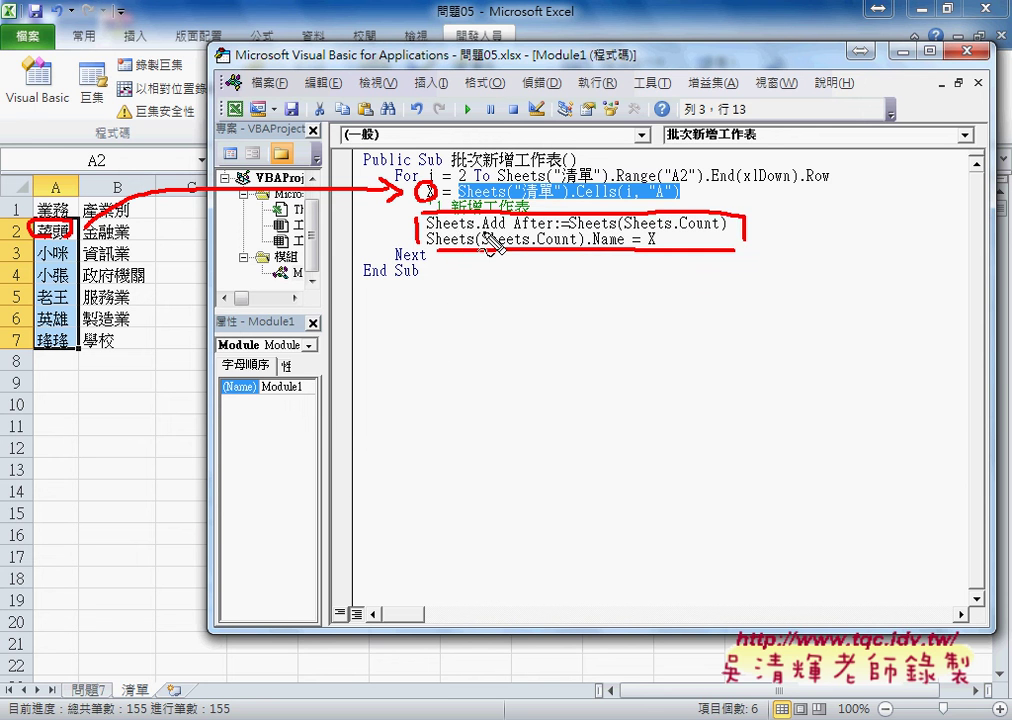
{"action": "left_click_drag", "start_coordinate": [486, 238], "coordinate": [504, 238]}
{"action": "left_click_drag", "start_coordinate": [568, 214], "coordinate": [600, 213]}
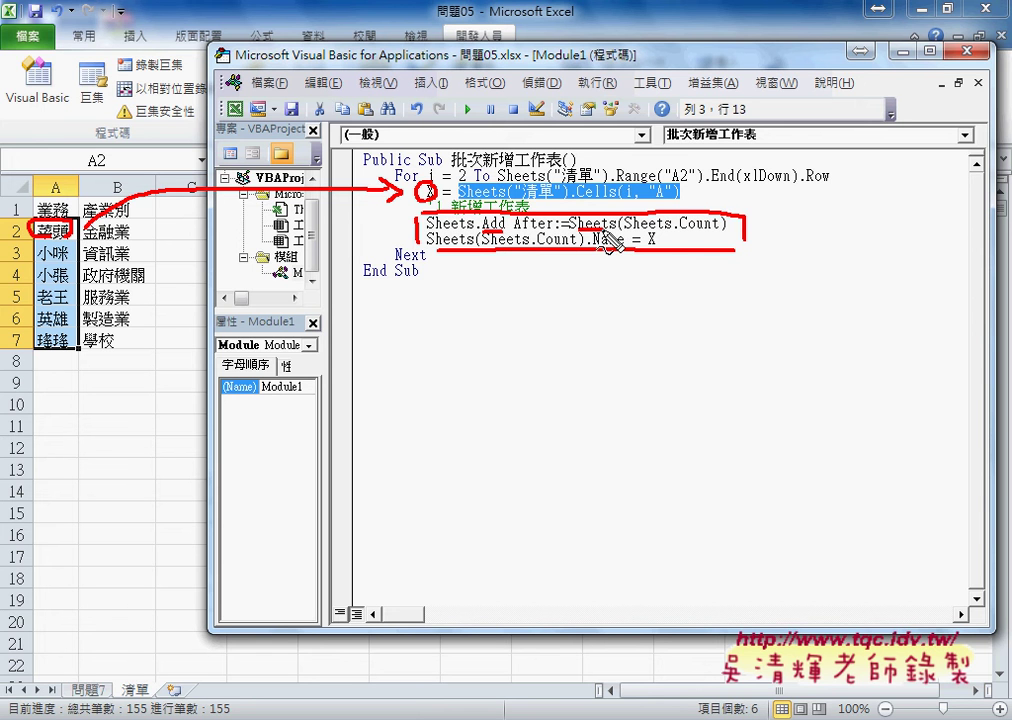
{"action": "left_click_drag", "start_coordinate": [192, 657], "coordinate": [180, 662]}
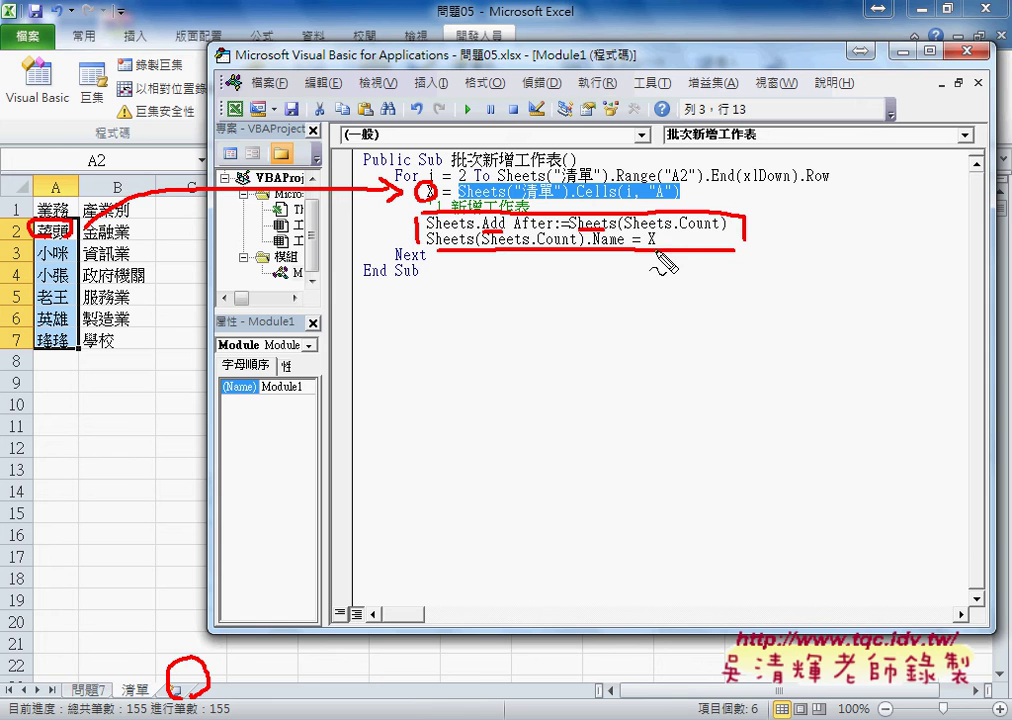
{"action": "left_click_drag", "start_coordinate": [670, 231], "coordinate": [706, 231]}
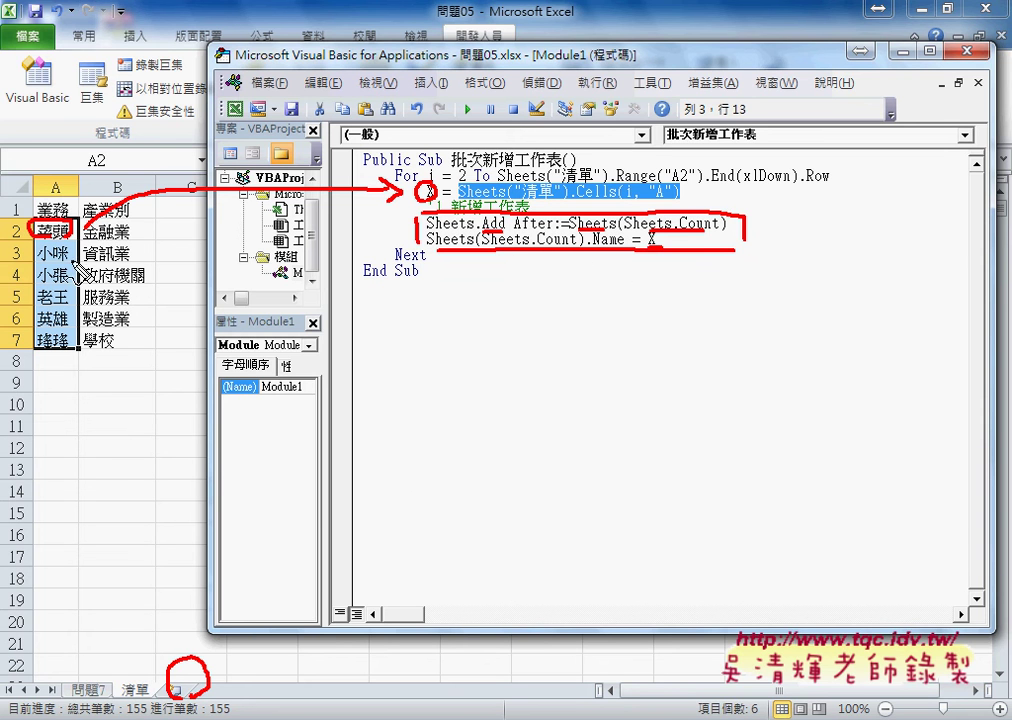
{"action": "left_click_drag", "start_coordinate": [72, 246], "coordinate": [62, 312]}
Run the 批次新增工作表 macro to create sheets 菜頭 through 瑤瑤.
{"action": "key", "text": "Escape"}
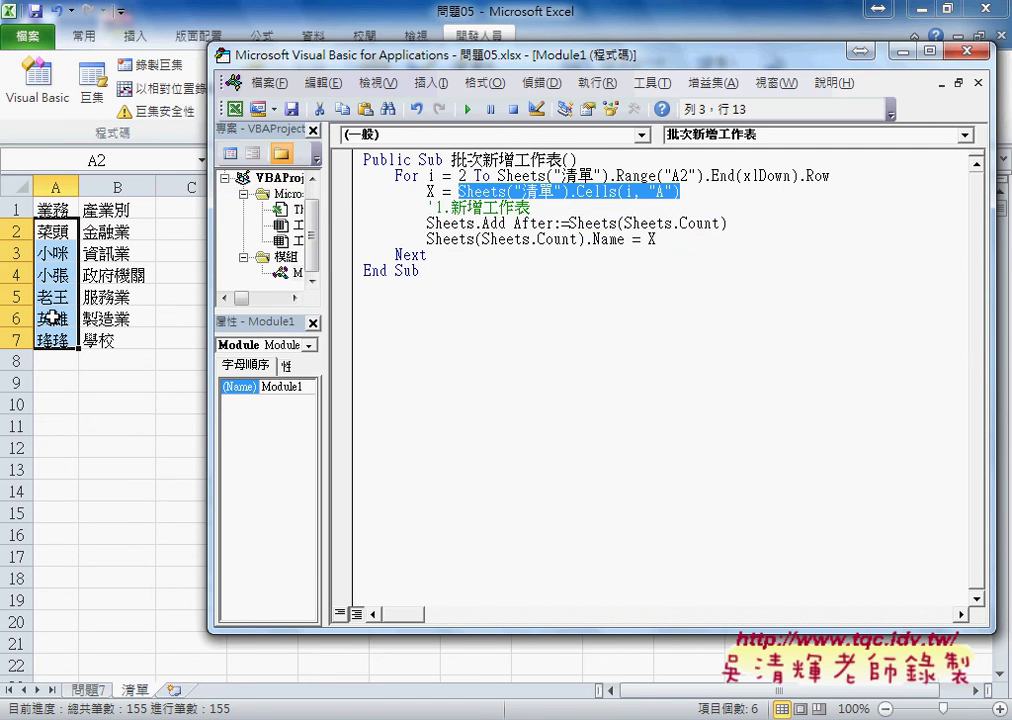
{"action": "left_click", "coordinate": [536, 209]}
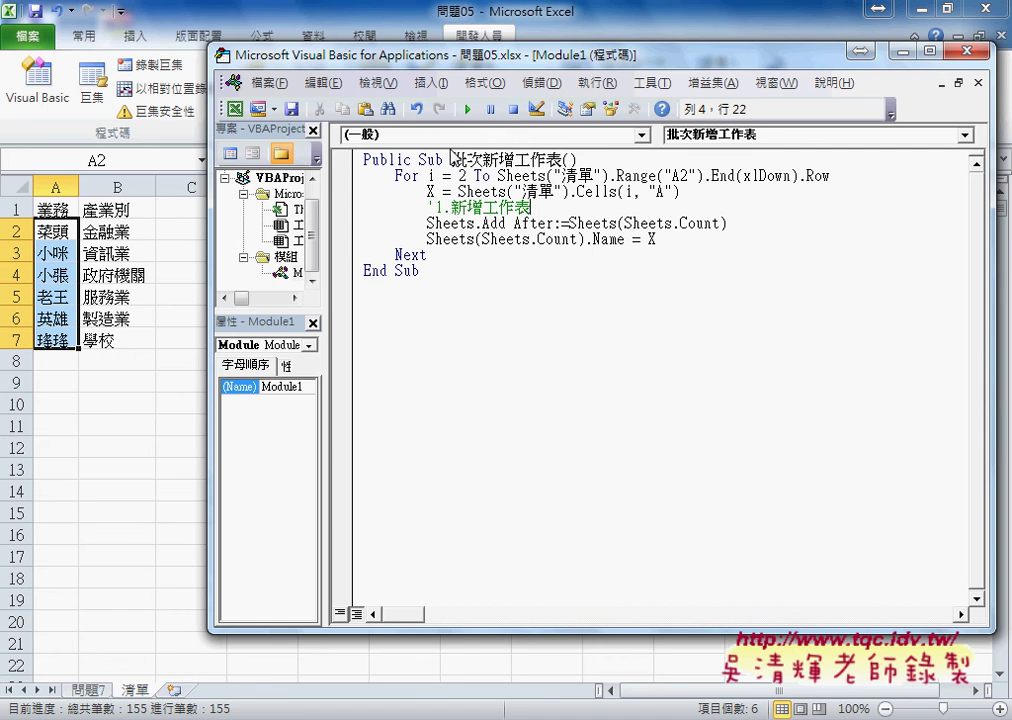
{"action": "left_click", "coordinate": [466, 110]}
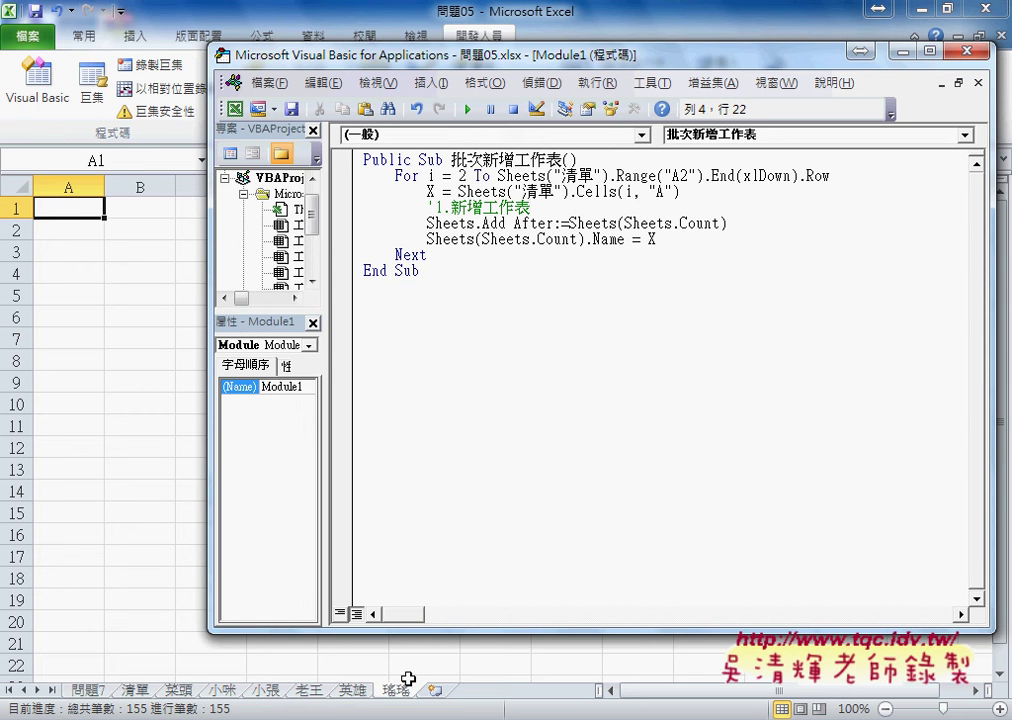
Add the line Sheets(1).Select after Next in the macro.
{"action": "left_click", "coordinate": [460, 255]}
{"action": "key", "text": "Return"}
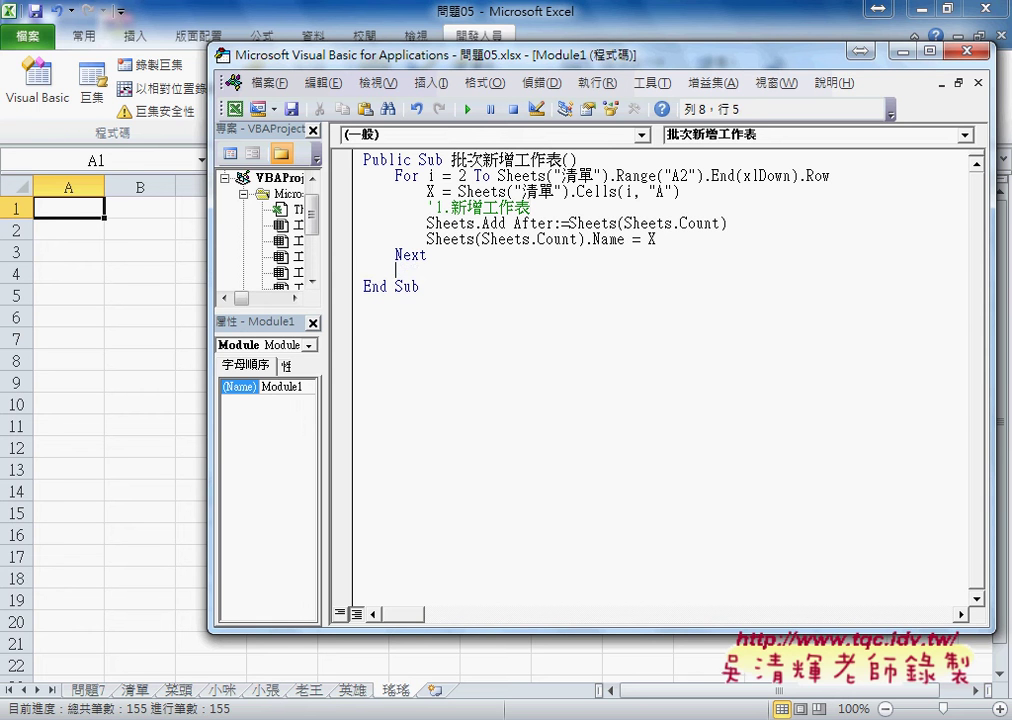
{"action": "type", "text": "ㄙ"}
{"action": "key", "text": "BackSpace"}
{"action": "type", "text": "eet"}
{"action": "type", "text": "s("}
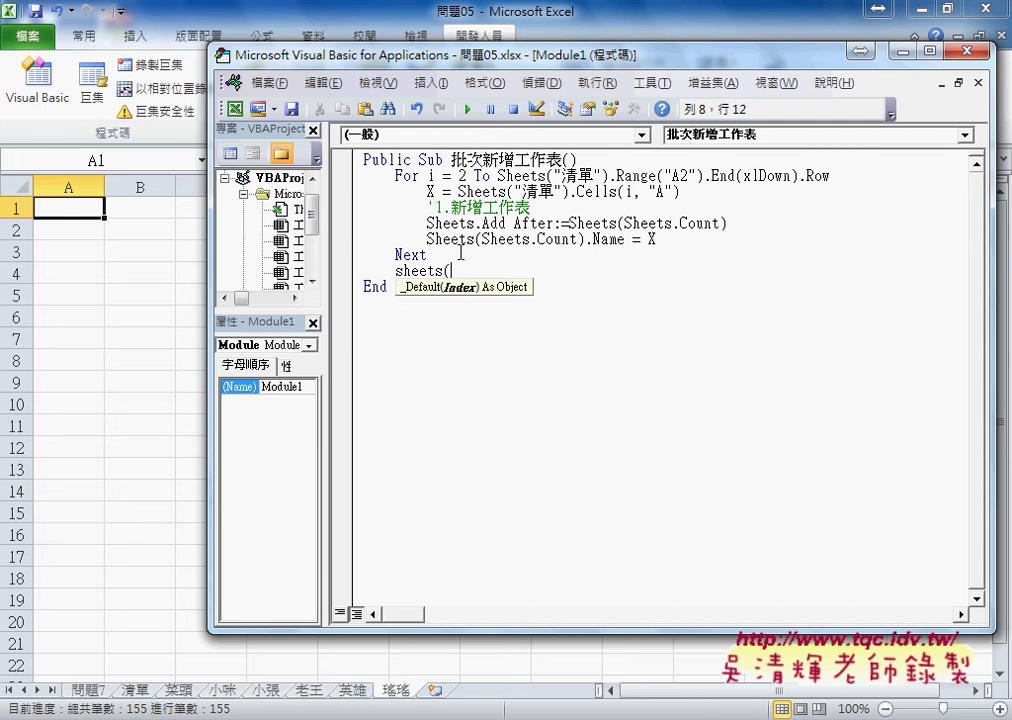
{"action": "type", "text": "1"}
{"action": "type", "text": ").se"}
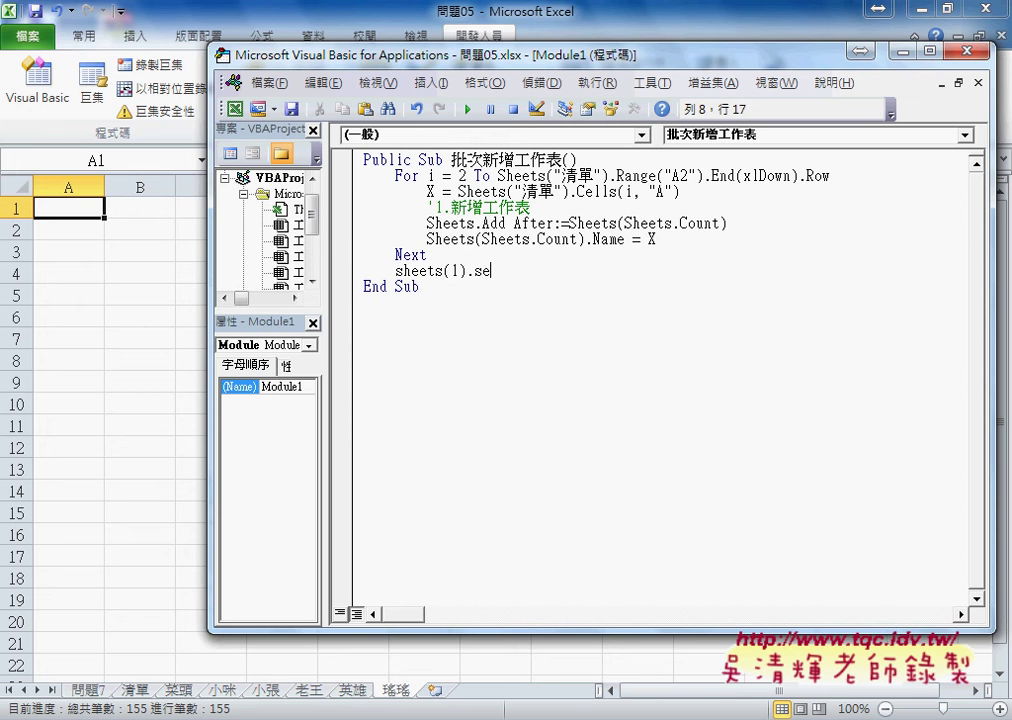
{"action": "type", "text": "le"}
{"action": "type", "text": "ct"}
{"action": "left_click", "coordinate": [419, 286]}
{"action": "left_click", "coordinate": [538, 240]}
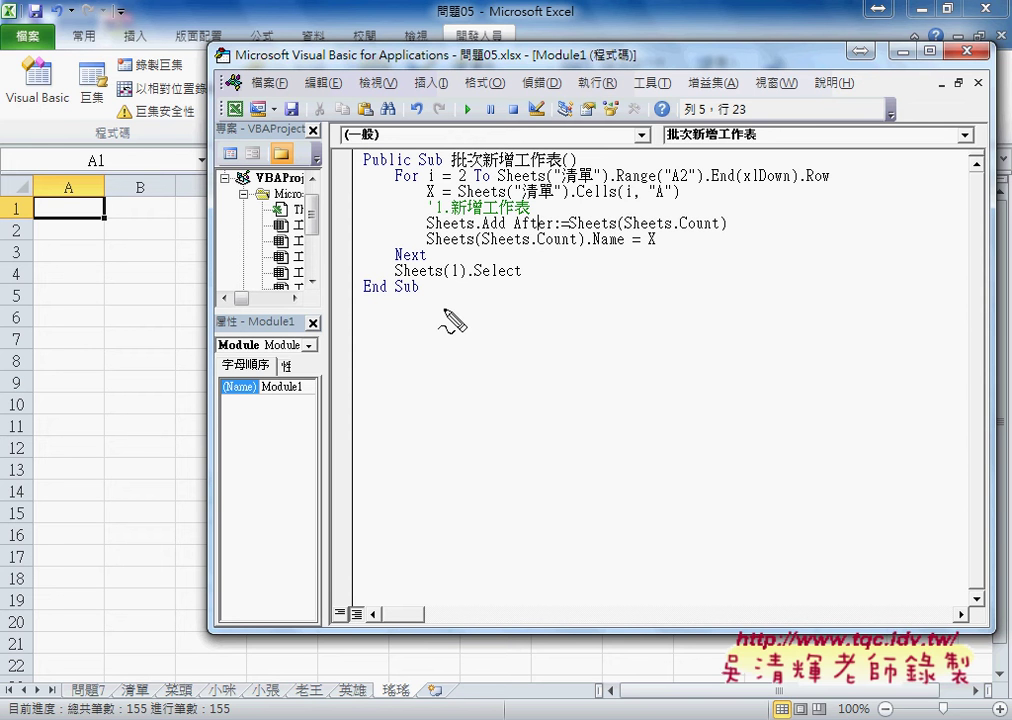
{"action": "left_click_drag", "start_coordinate": [410, 702], "coordinate": [214, 706]}
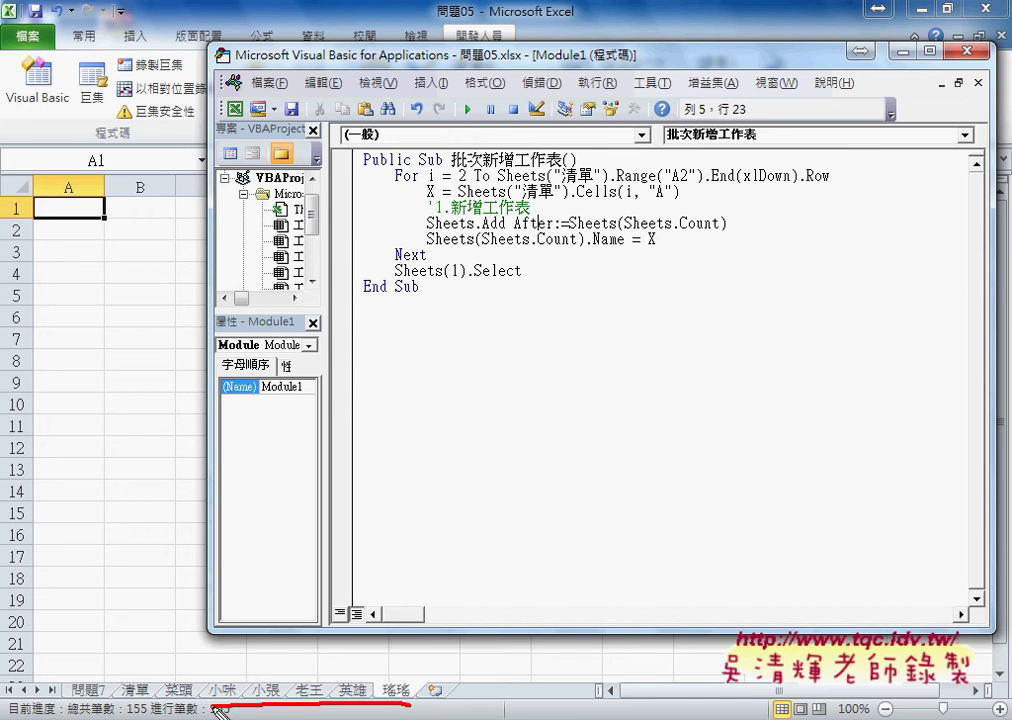
{"action": "left_click_drag", "start_coordinate": [157, 668], "coordinate": [432, 705]}
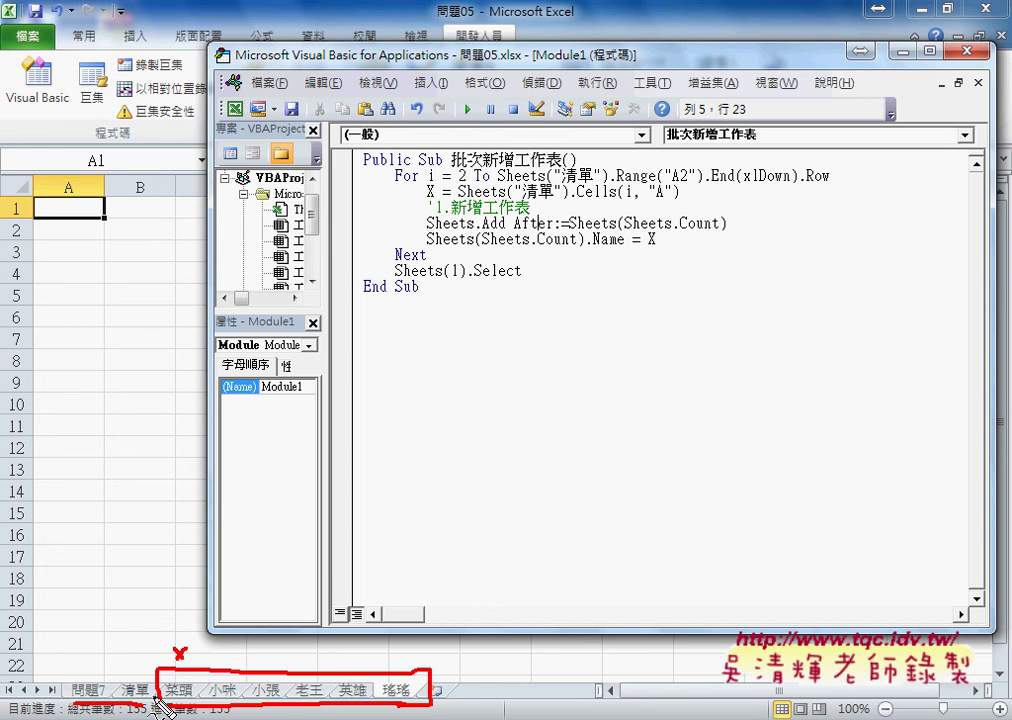
{"action": "mouse_move", "coordinate": [172, 682]}
{"action": "left_mouse_down"}
{"action": "mouse_move", "coordinate": [192, 695]}
{"action": "mouse_move", "coordinate": [178, 698]}
{"action": "mouse_move", "coordinate": [240, 690]}
{"action": "mouse_move", "coordinate": [231, 704]}
{"action": "left_mouse_up"}
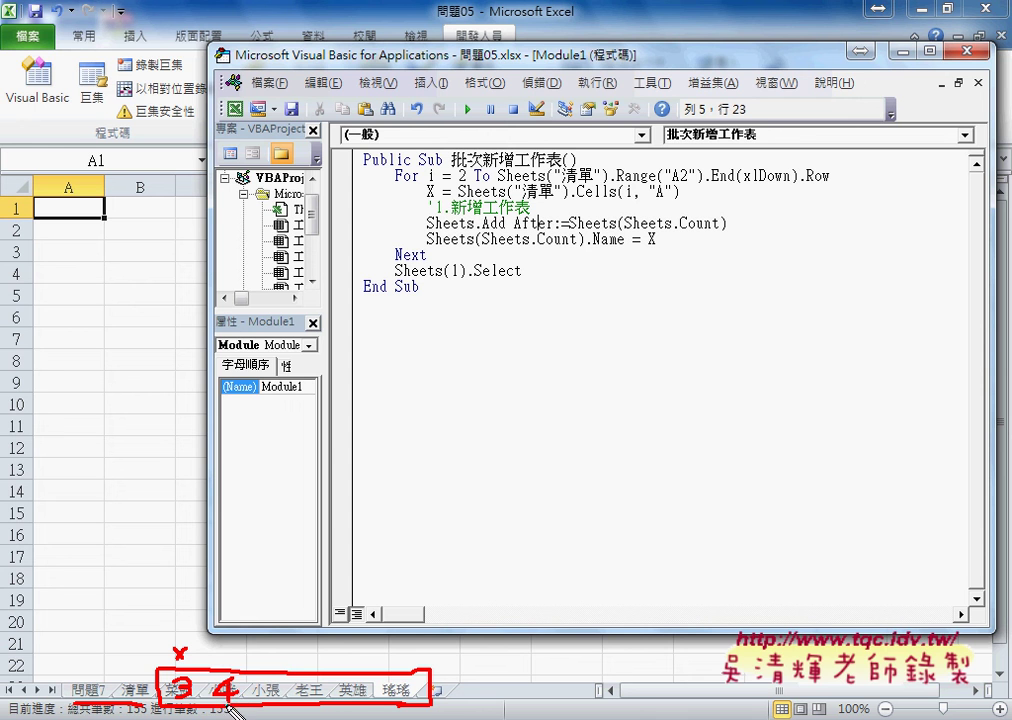
{"action": "left_click_drag", "start_coordinate": [195, 713], "coordinate": [238, 701]}
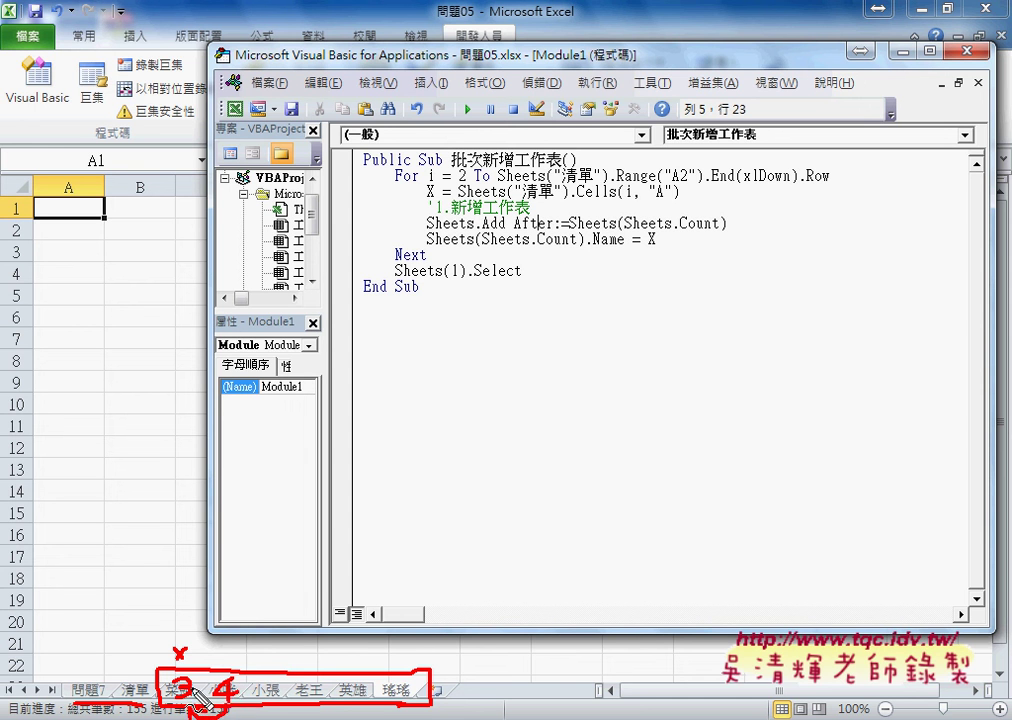
{"action": "left_click_drag", "start_coordinate": [238, 698], "coordinate": [190, 705]}
{"action": "key", "text": "e"}
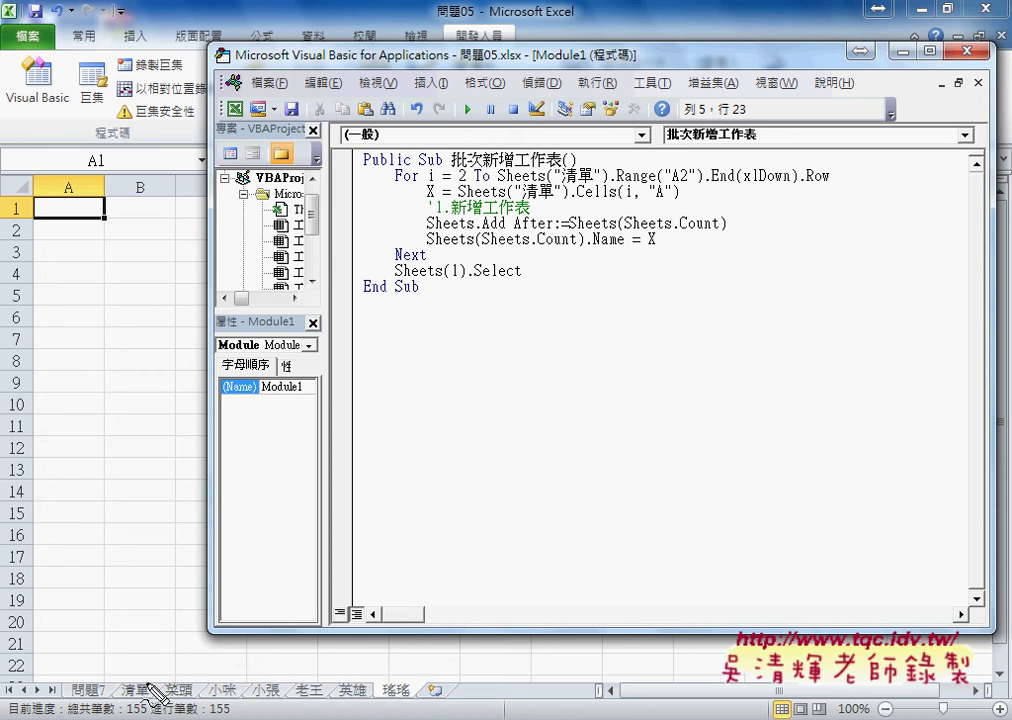
{"action": "mouse_move", "coordinate": [152, 712]}
{"action": "left_mouse_down"}
{"action": "mouse_move", "coordinate": [396, 666]}
{"action": "mouse_move", "coordinate": [421, 684]}
{"action": "mouse_move", "coordinate": [153, 698]}
{"action": "left_mouse_up"}
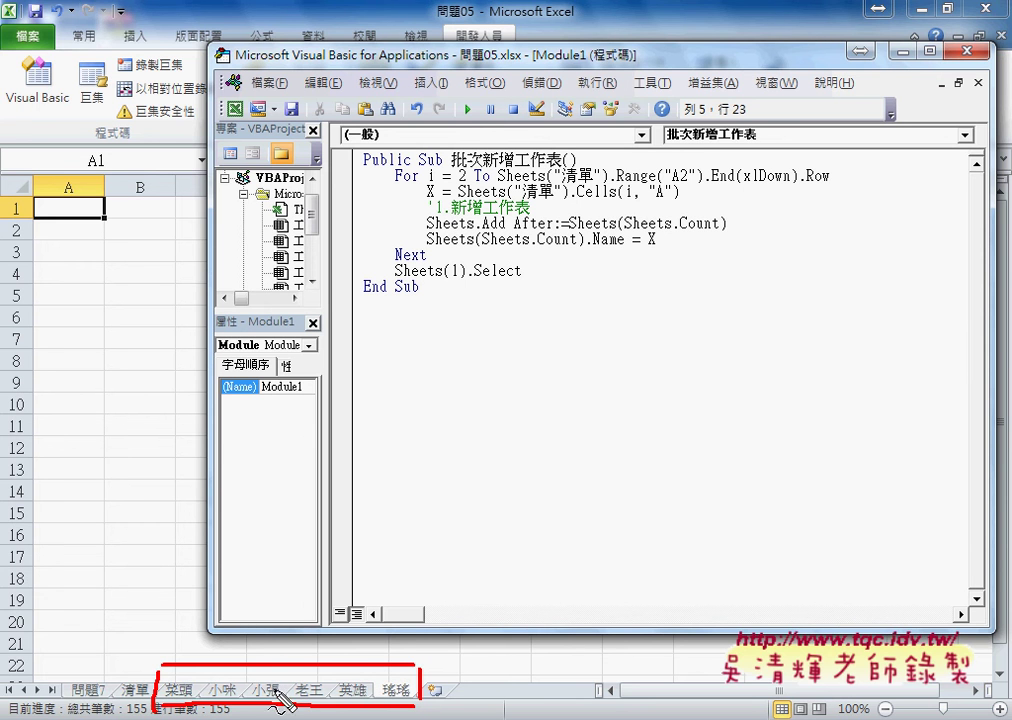
{"action": "left_click_drag", "start_coordinate": [418, 614], "coordinate": [412, 622]}
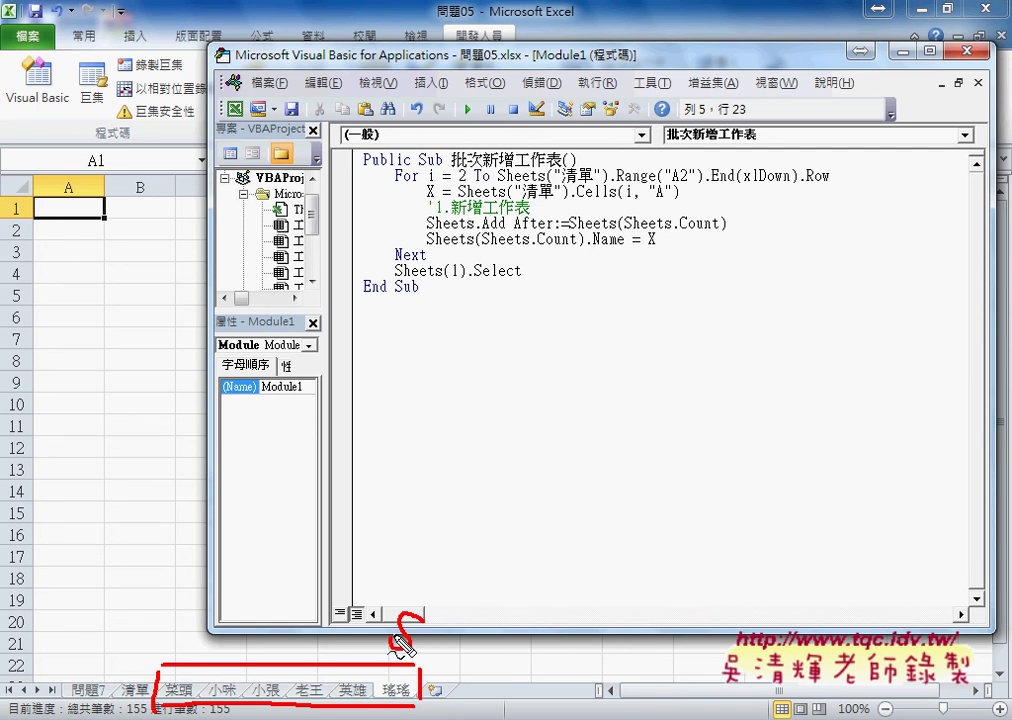
{"action": "mouse_move", "coordinate": [436, 570]}
{"action": "left_mouse_down"}
{"action": "mouse_move", "coordinate": [413, 592]}
{"action": "mouse_move", "coordinate": [437, 593]}
{"action": "left_mouse_up"}
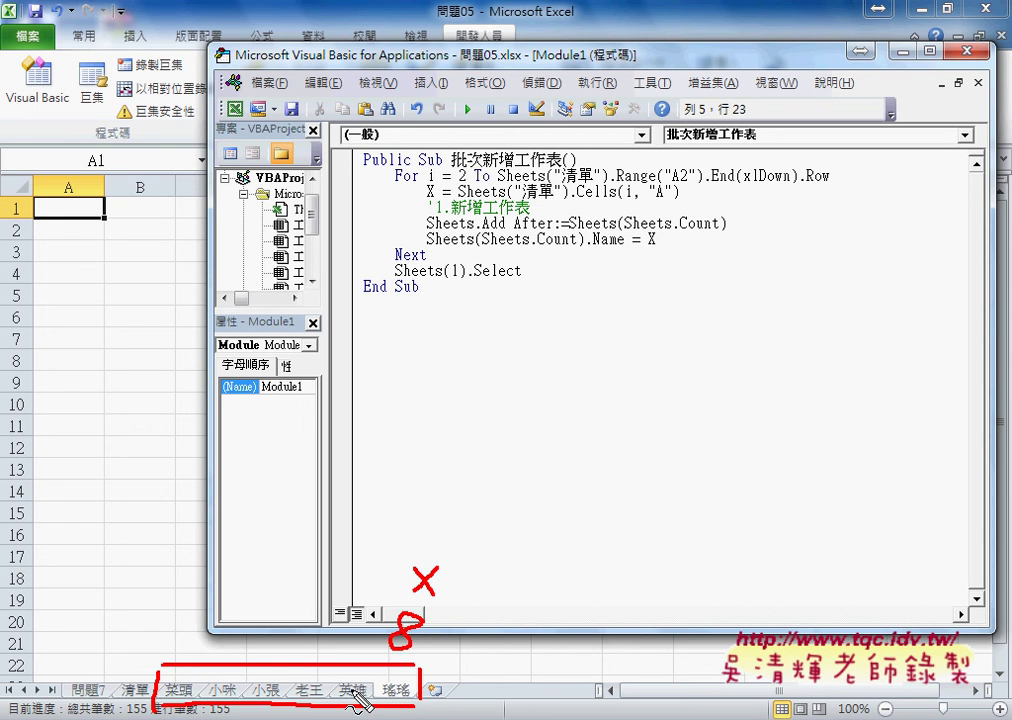
{"action": "left_click_drag", "start_coordinate": [338, 615], "coordinate": [347, 665]}
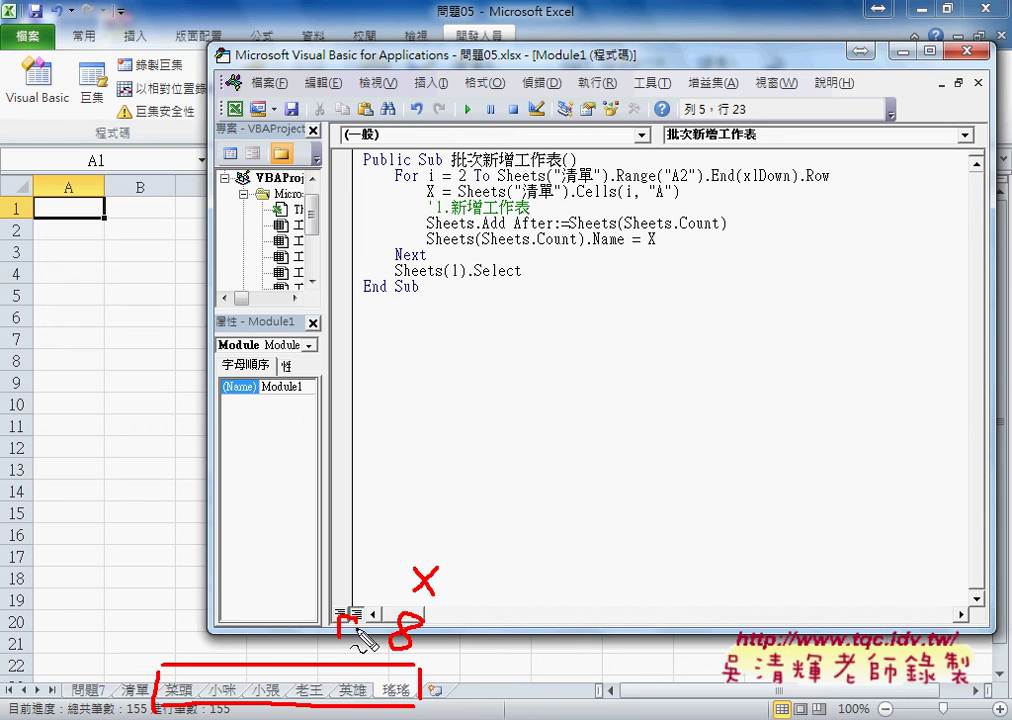
{"action": "mouse_move", "coordinate": [358, 568]}
{"action": "left_mouse_down"}
{"action": "mouse_move", "coordinate": [345, 592]}
{"action": "mouse_move", "coordinate": [361, 595]}
{"action": "left_mouse_up"}
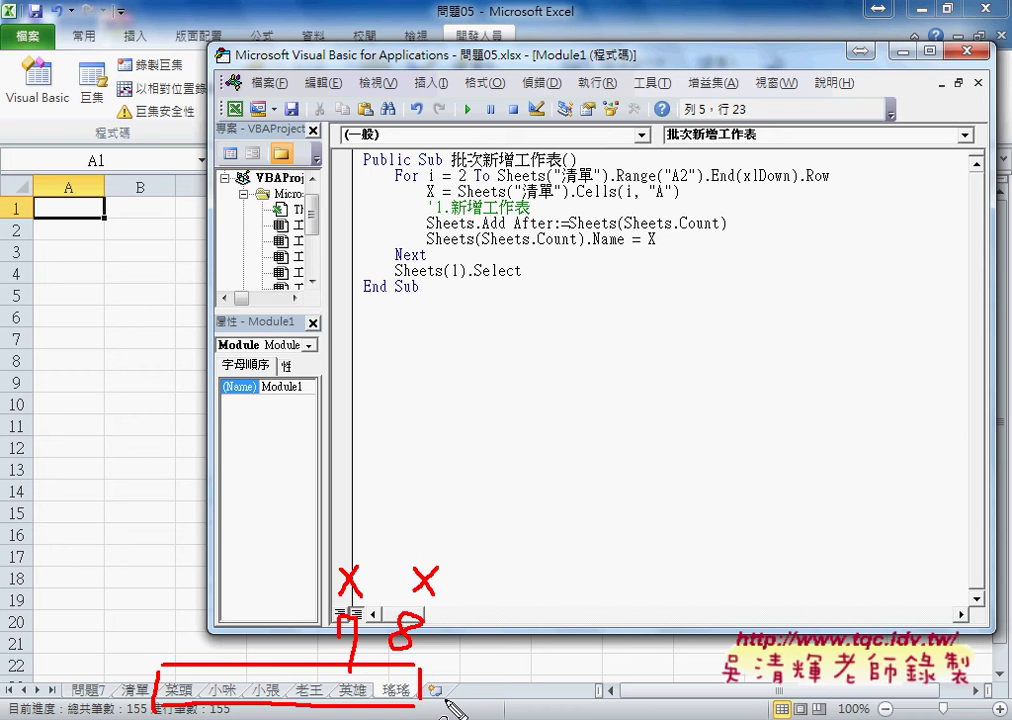
{"action": "key", "text": "Escape"}
{"action": "mouse_move", "coordinate": [332, 719]}
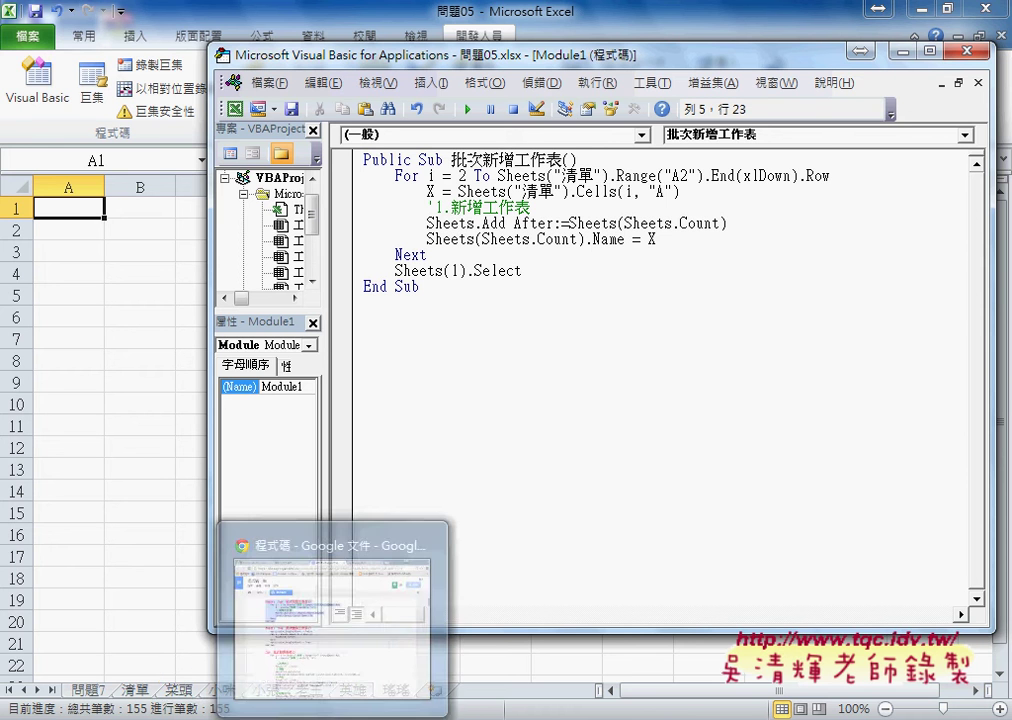
Copy the 批次刪除工作表 macro from Google Docs and paste it below 批次新增工作表.
{"action": "left_click", "coordinate": [350, 650]}
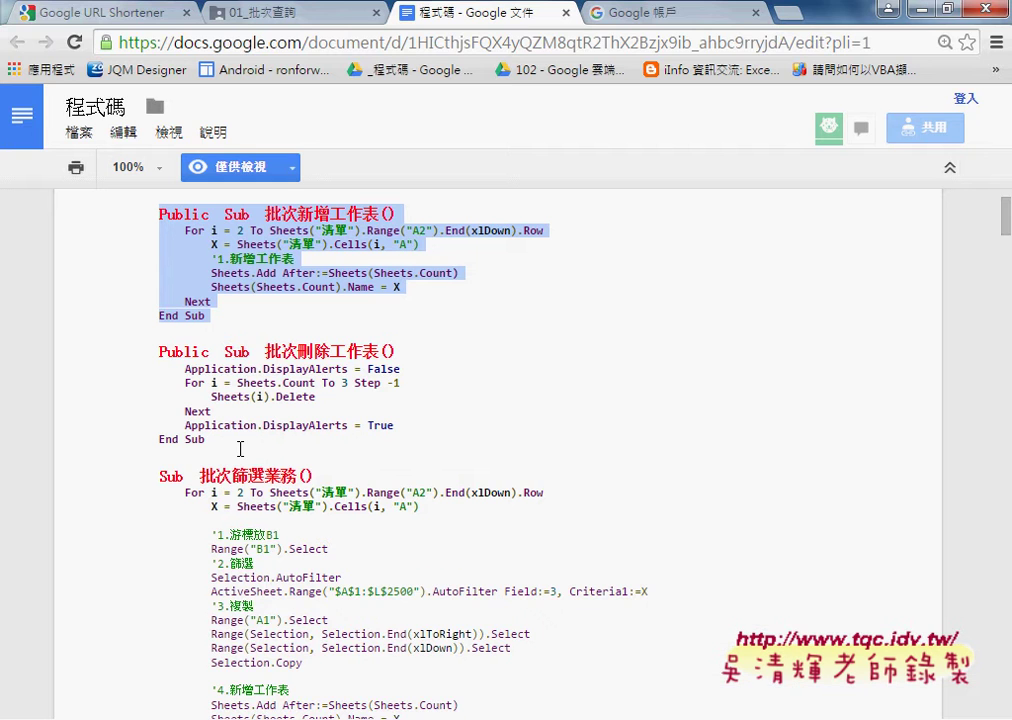
{"action": "left_click_drag", "start_coordinate": [240, 449], "coordinate": [215, 335]}
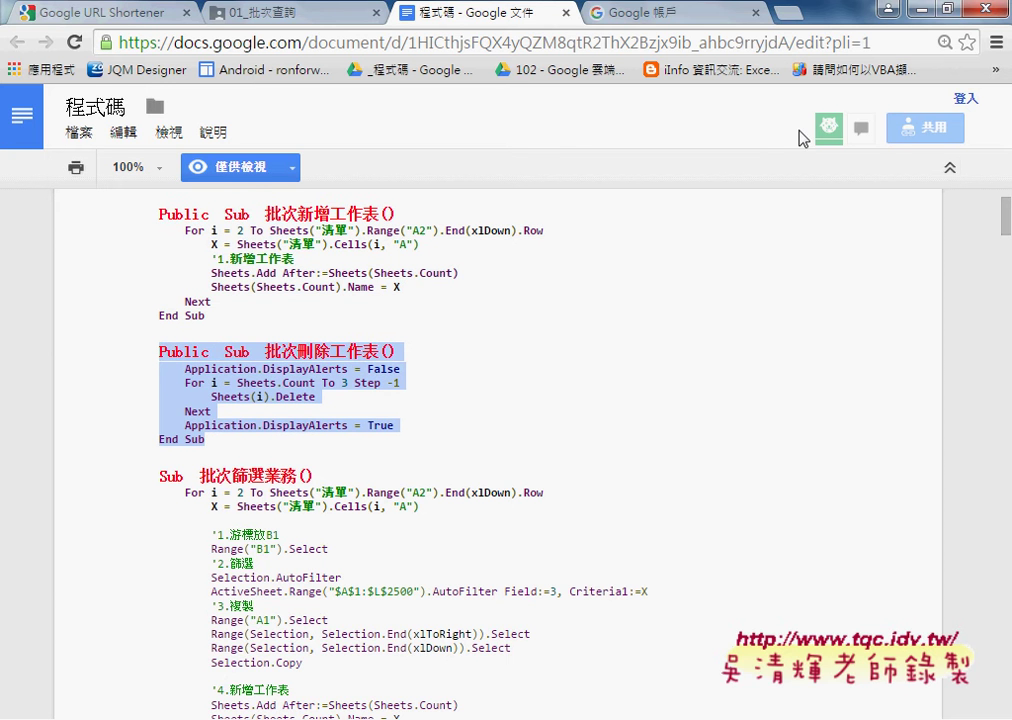
{"action": "key", "text": "alt+Tab"}
{"action": "left_click", "coordinate": [481, 317]}
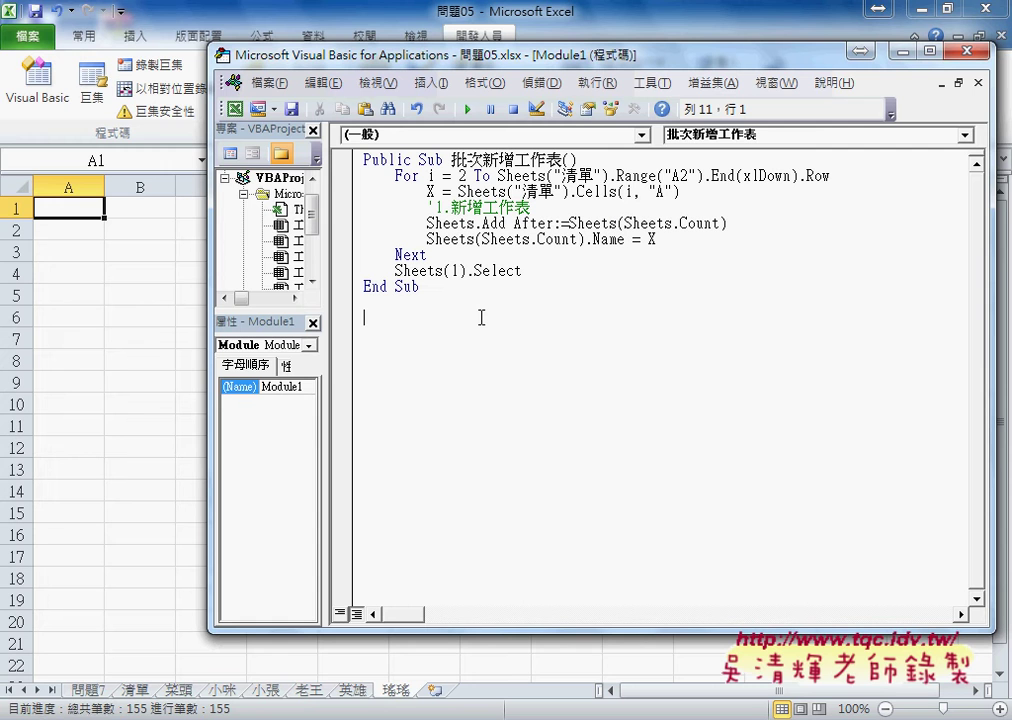
{"action": "type", "text": "Public Sub 批次刪除工作表()     Application.DisplayAlerts = False     For i = Sheets.Count To 3 Step -1         Sheets(i).Delete     Next     Application.DisplayAlerts = True End Sub"}
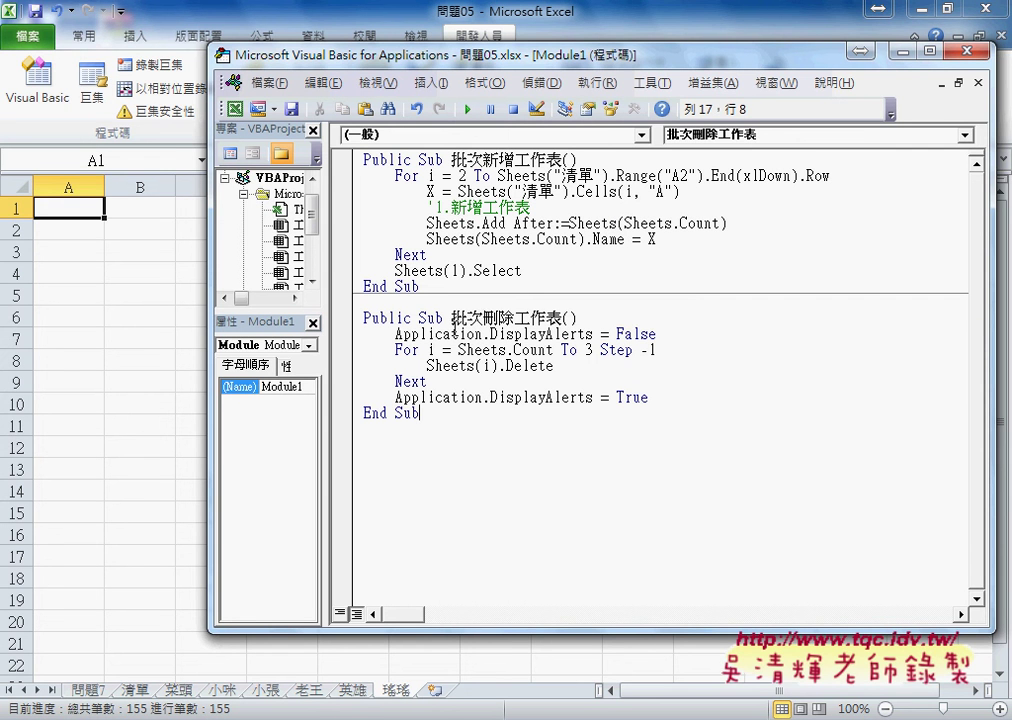
{"action": "left_click_drag", "start_coordinate": [451, 317], "coordinate": [545, 318]}
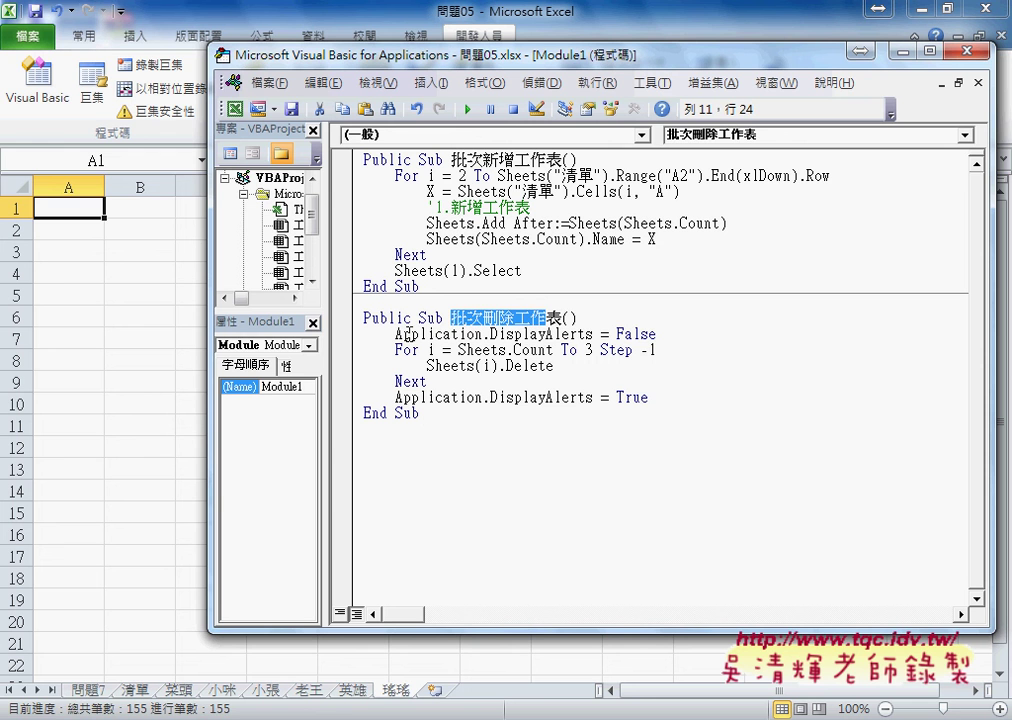
{"action": "left_click_drag", "start_coordinate": [395, 334], "coordinate": [597, 334]}
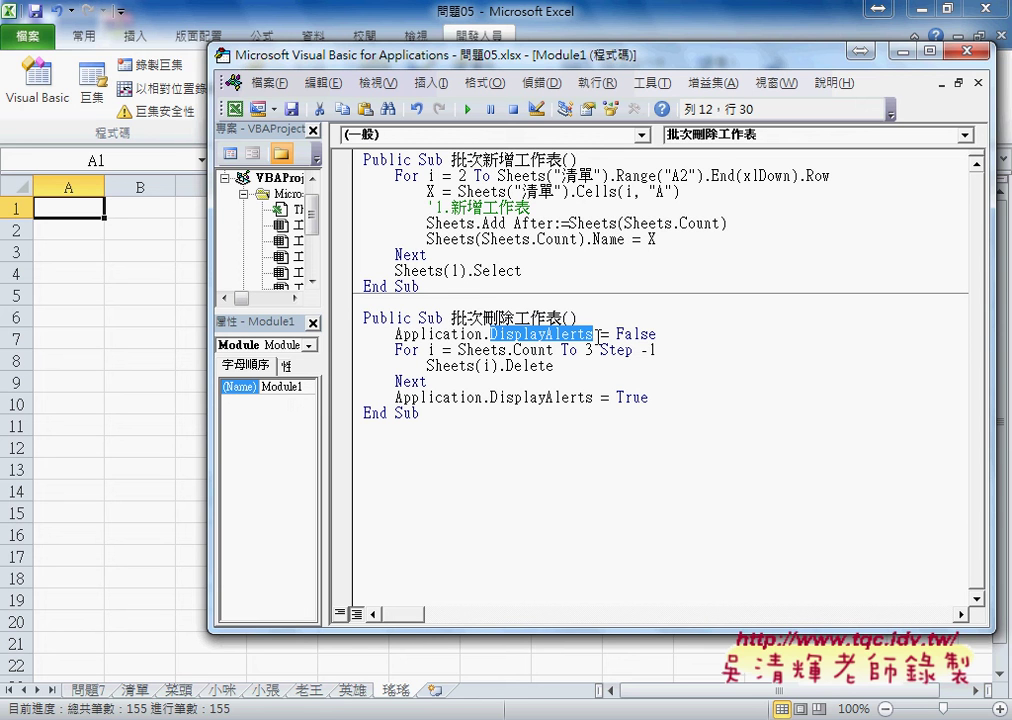
{"action": "left_click", "coordinate": [490, 335]}
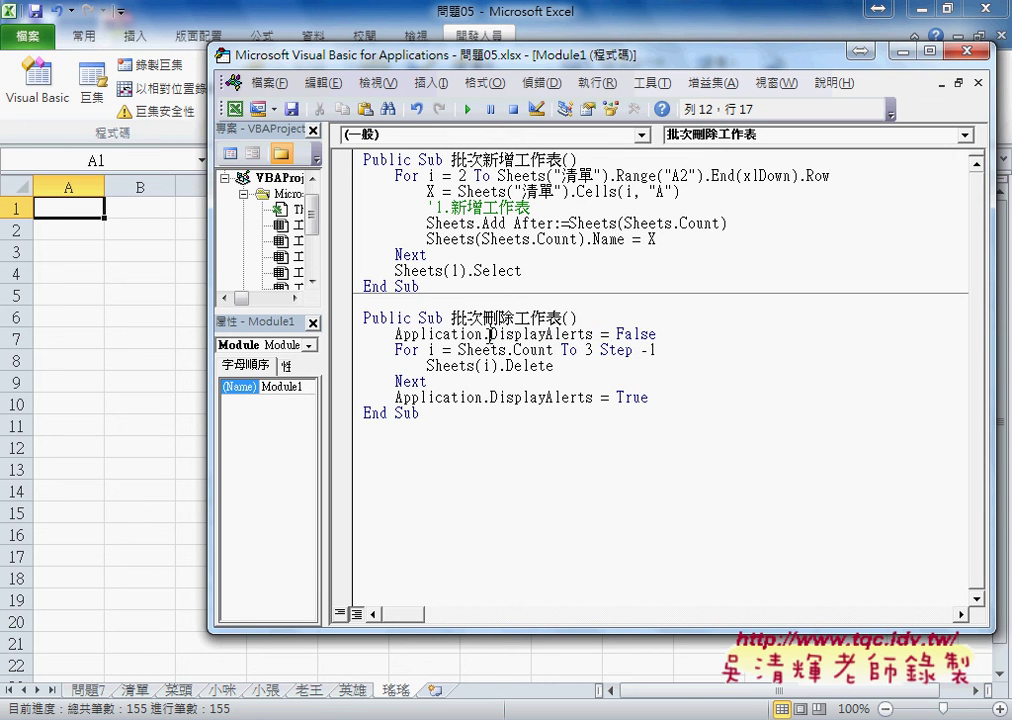
{"action": "left_click_drag", "start_coordinate": [484, 335], "coordinate": [668, 337]}
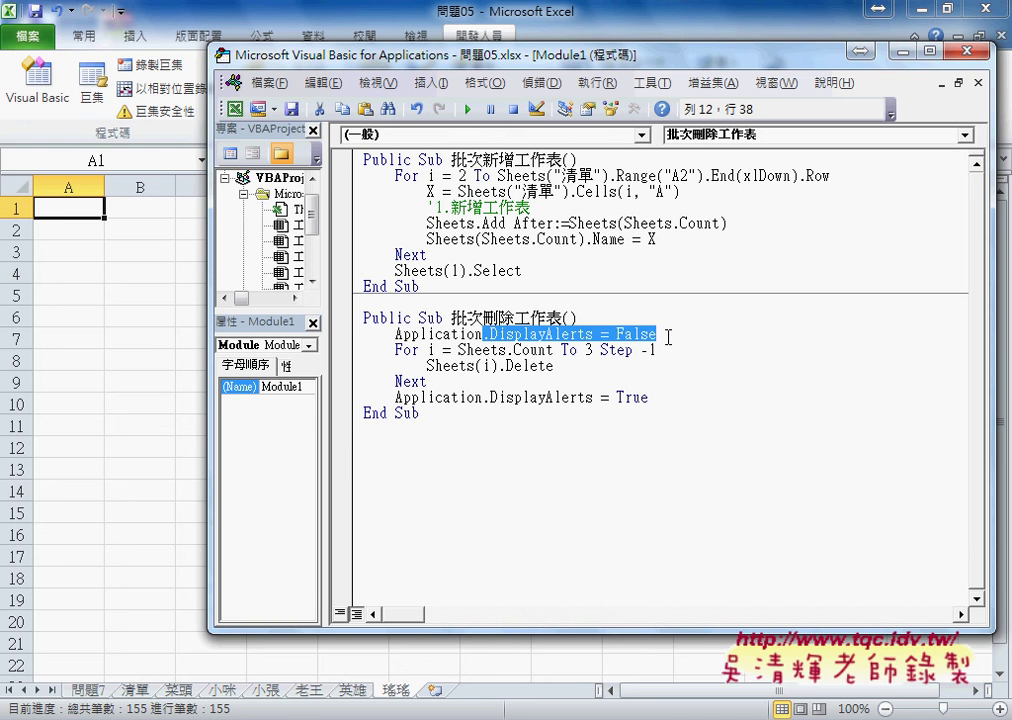
{"action": "type", "text": "."}
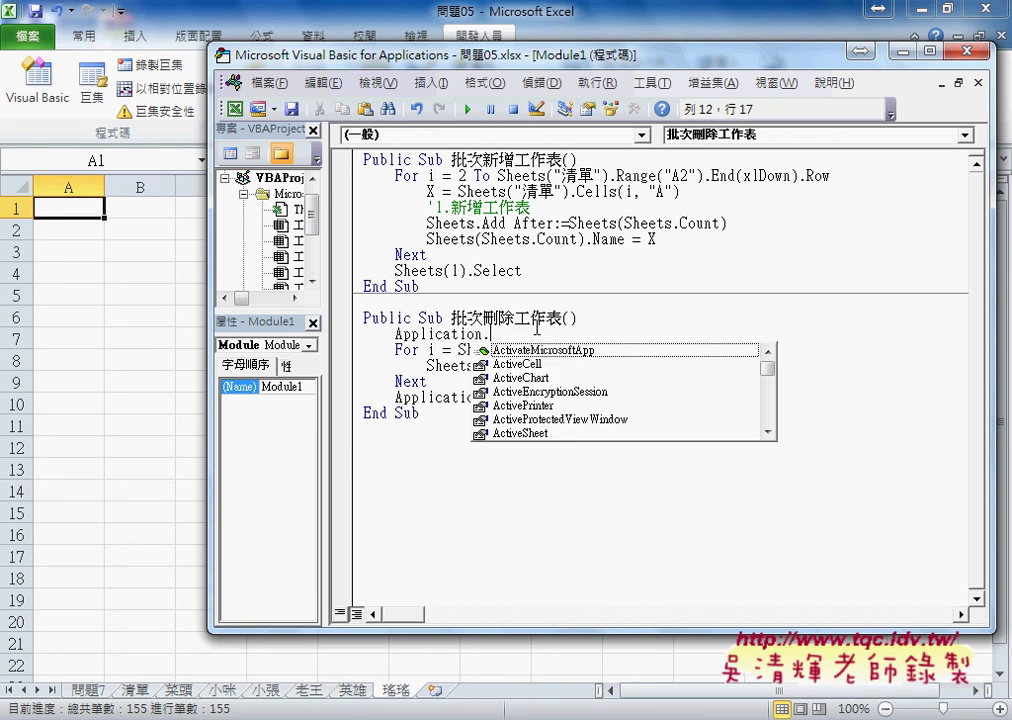
{"action": "type", "text": "d"}
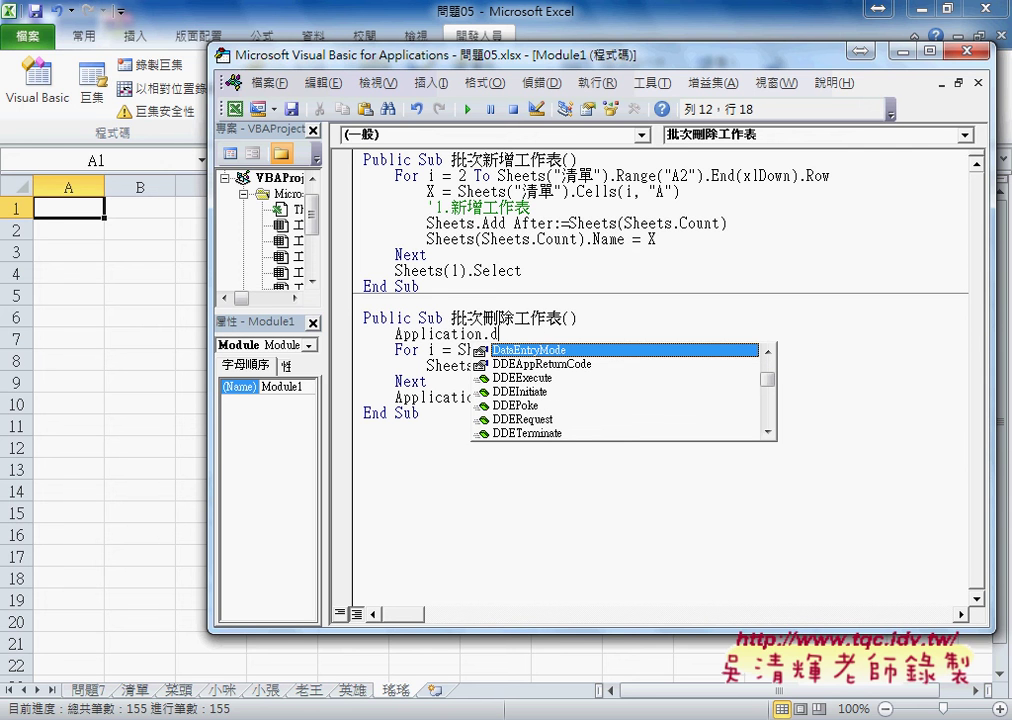
{"action": "type", "text": "i"}
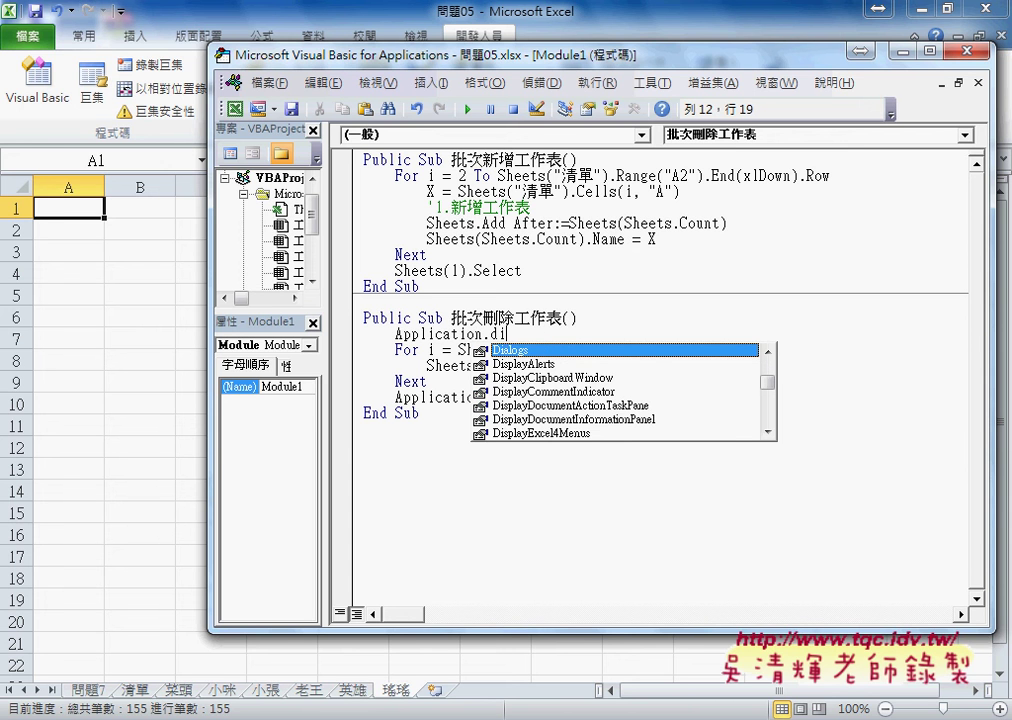
{"action": "type", "text": "s"}
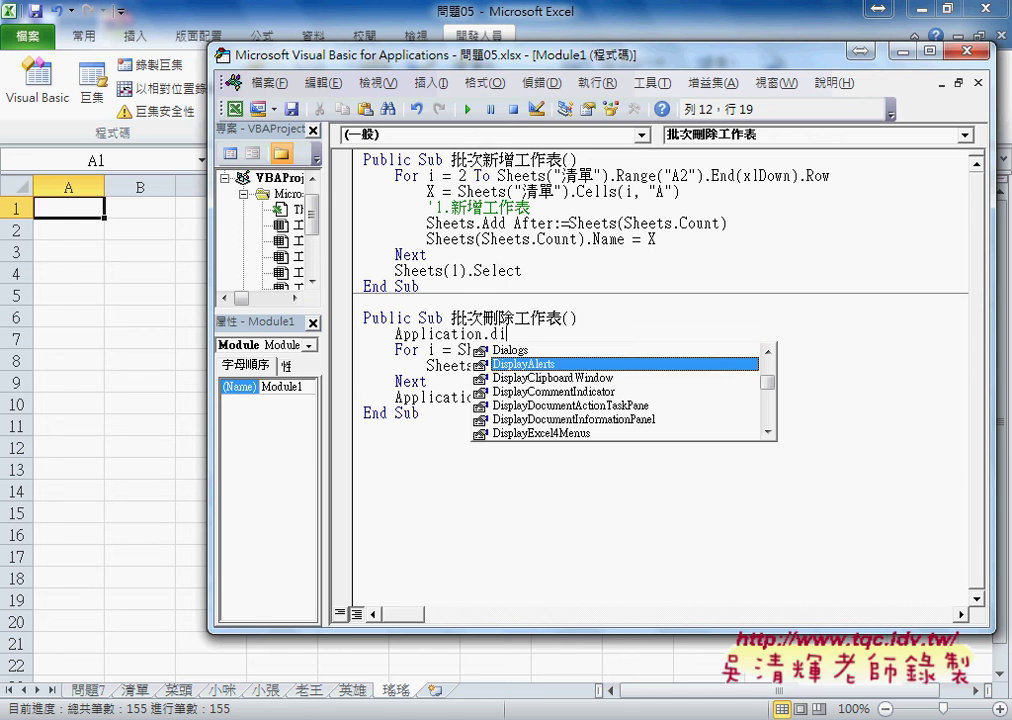
{"action": "key", "text": "space"}
{"action": "type", "text": "="}
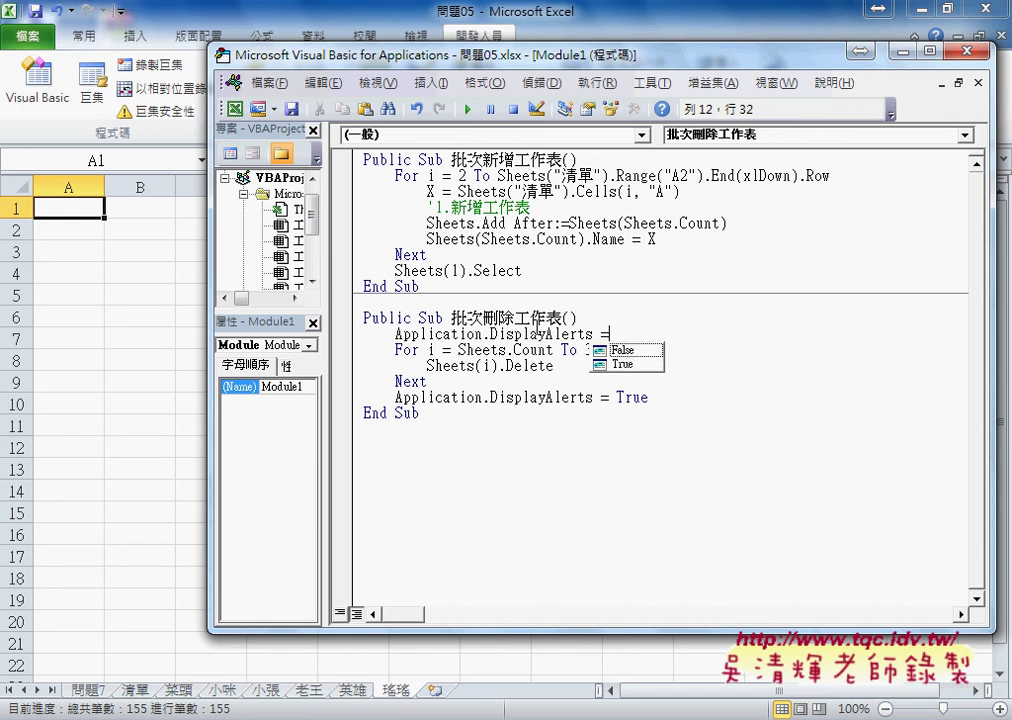
{"action": "key", "text": "Down"}
{"action": "key", "text": "space"}
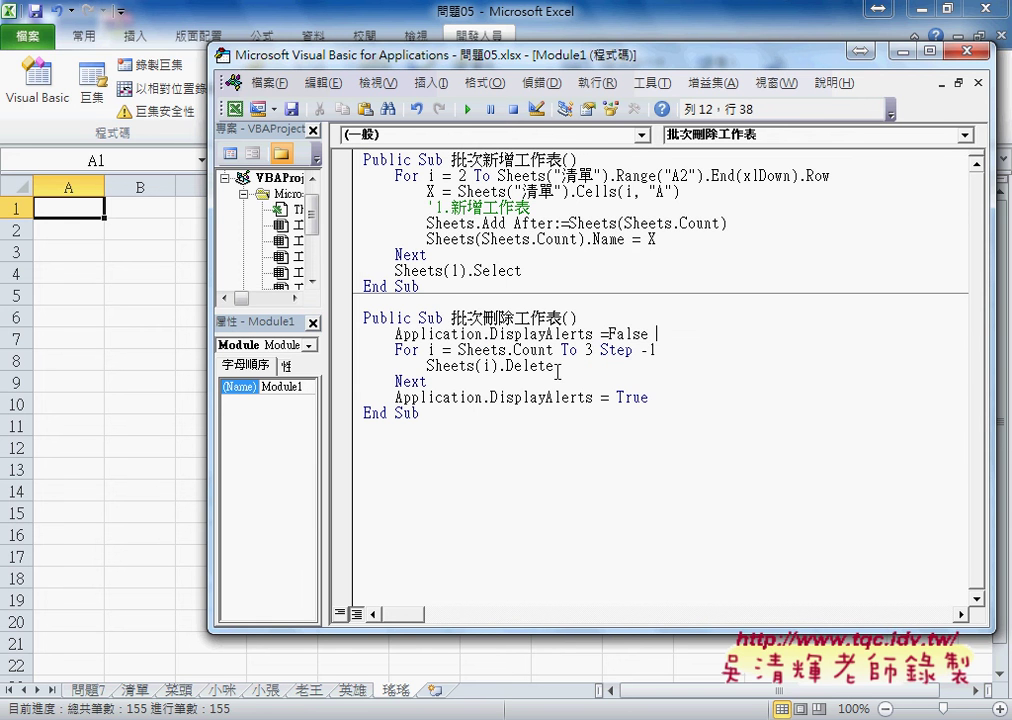
{"action": "left_click_drag", "start_coordinate": [650, 397], "coordinate": [394, 397]}
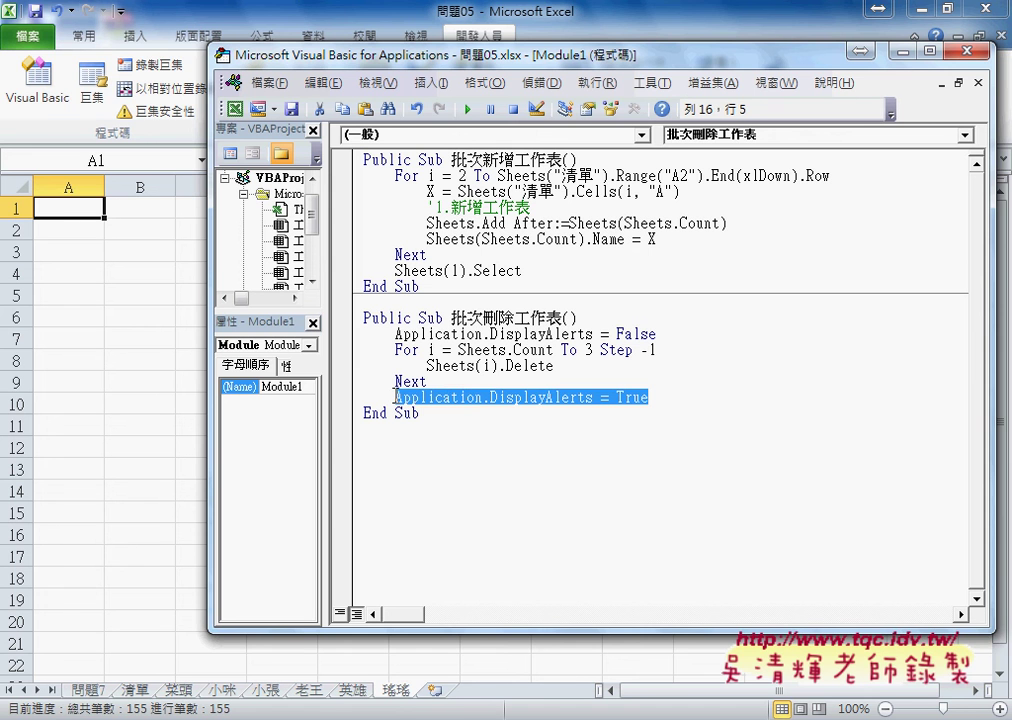
{"action": "left_click", "coordinate": [432, 350]}
{"action": "double_click", "coordinate": [432, 350]}
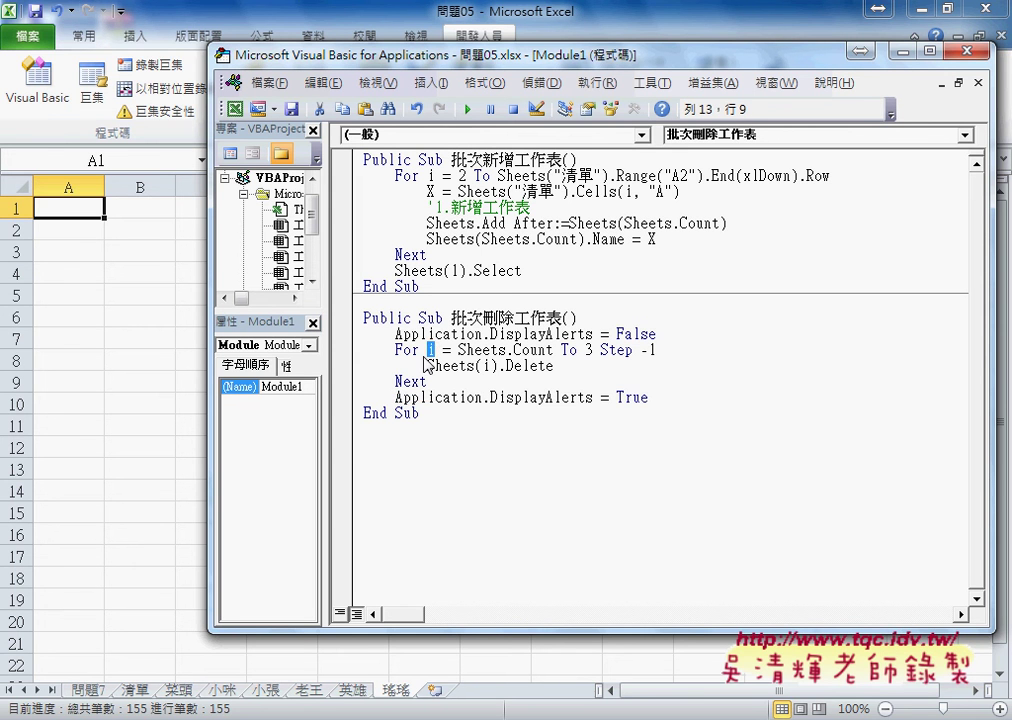
{"action": "left_click_drag", "start_coordinate": [460, 350], "coordinate": [553, 350]}
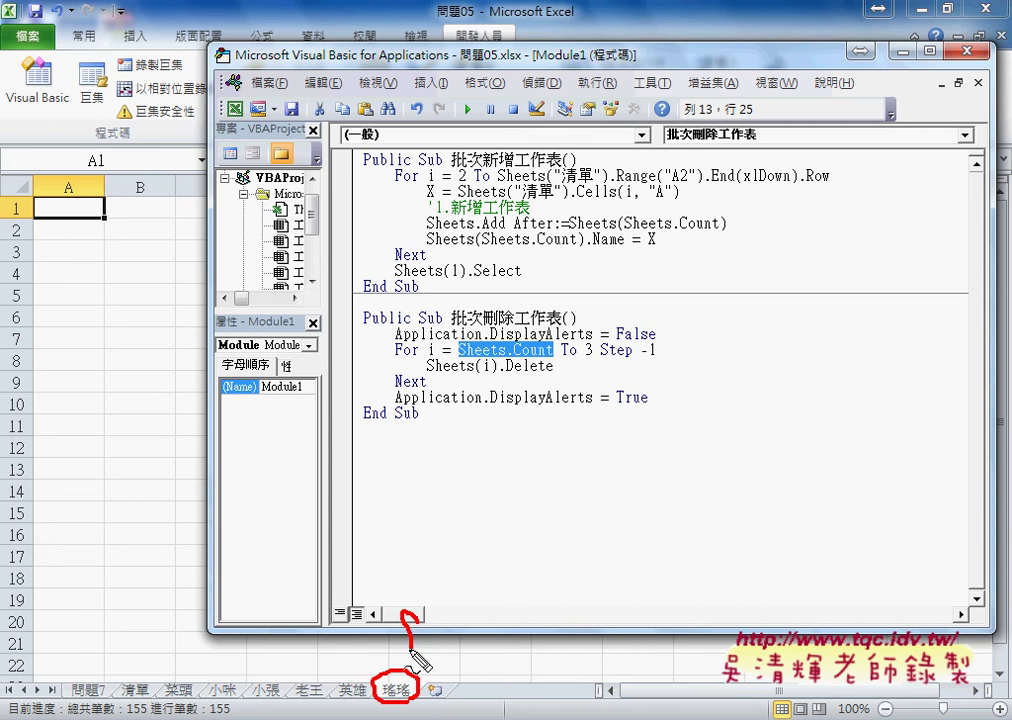
{"action": "left_click_drag", "start_coordinate": [410, 612], "coordinate": [408, 646]}
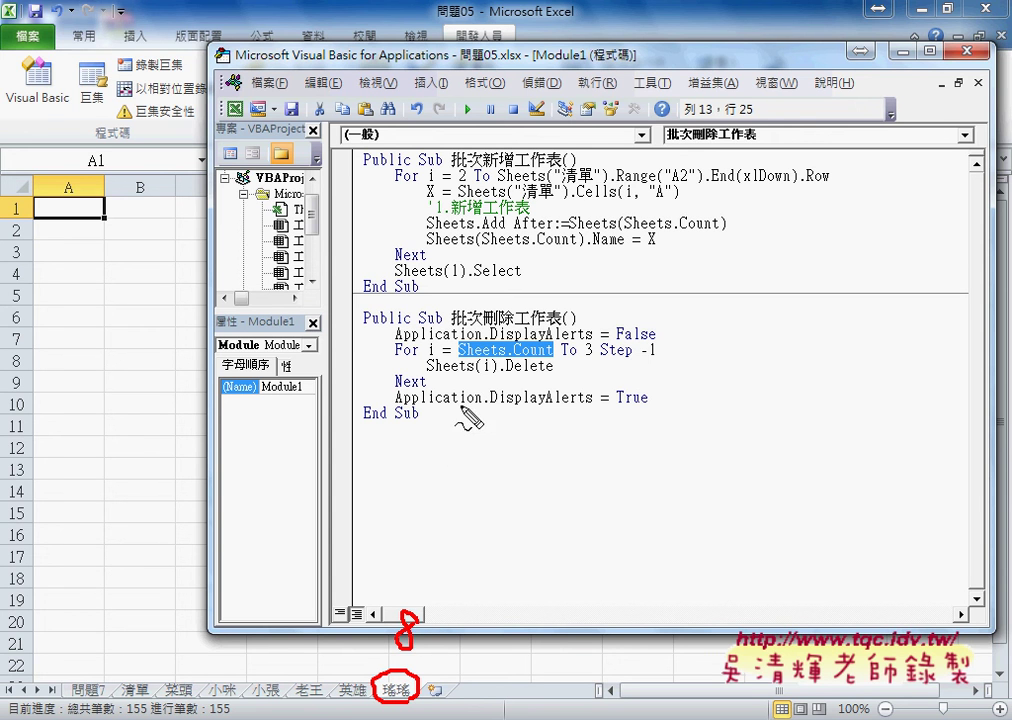
{"action": "mouse_move", "coordinate": [481, 358]}
{"action": "left_mouse_down"}
{"action": "mouse_move", "coordinate": [411, 597]}
{"action": "mouse_move", "coordinate": [424, 585]}
{"action": "left_mouse_up"}
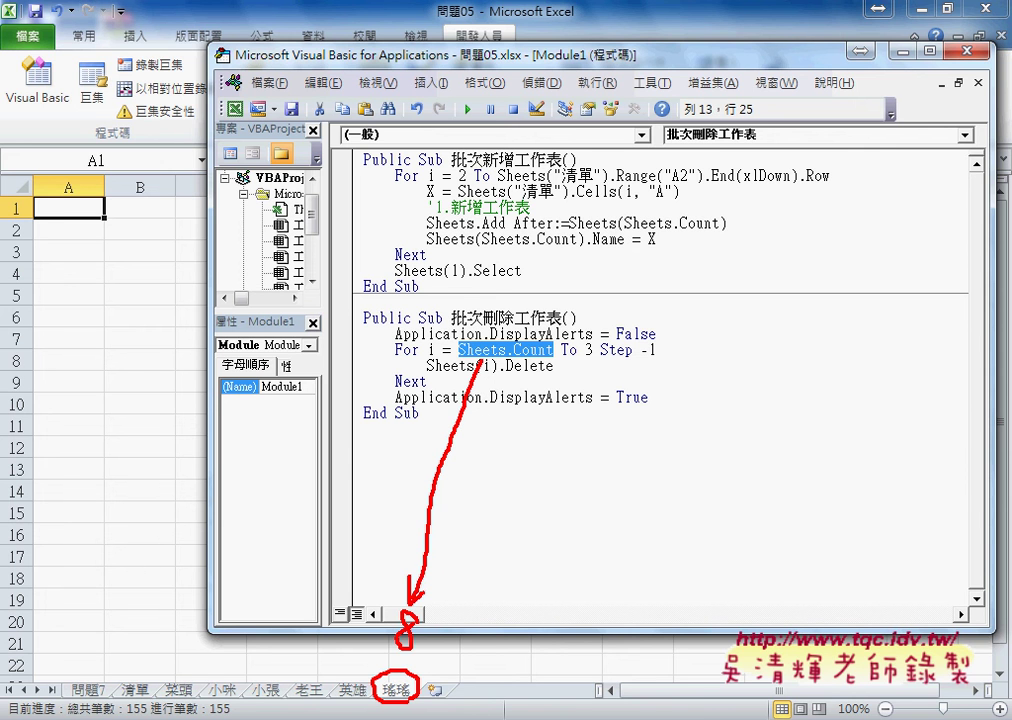
{"action": "left_click_drag", "start_coordinate": [75, 703], "coordinate": [380, 703]}
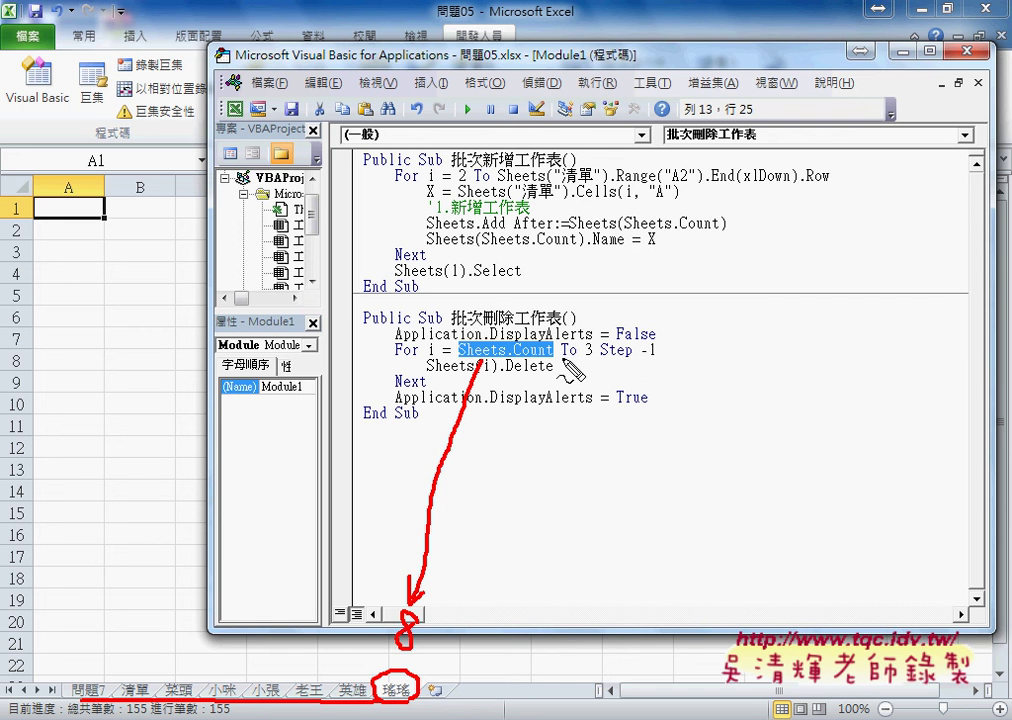
{"action": "left_click_drag", "start_coordinate": [562, 357], "coordinate": [597, 357]}
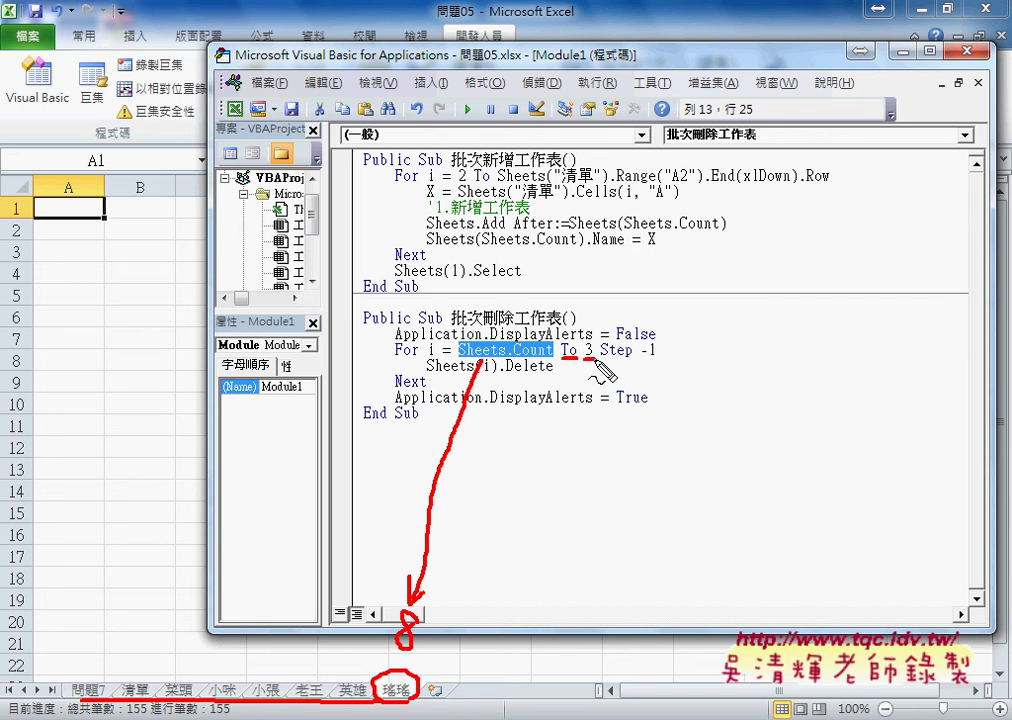
{"action": "left_click_drag", "start_coordinate": [150, 708], "coordinate": [157, 685]}
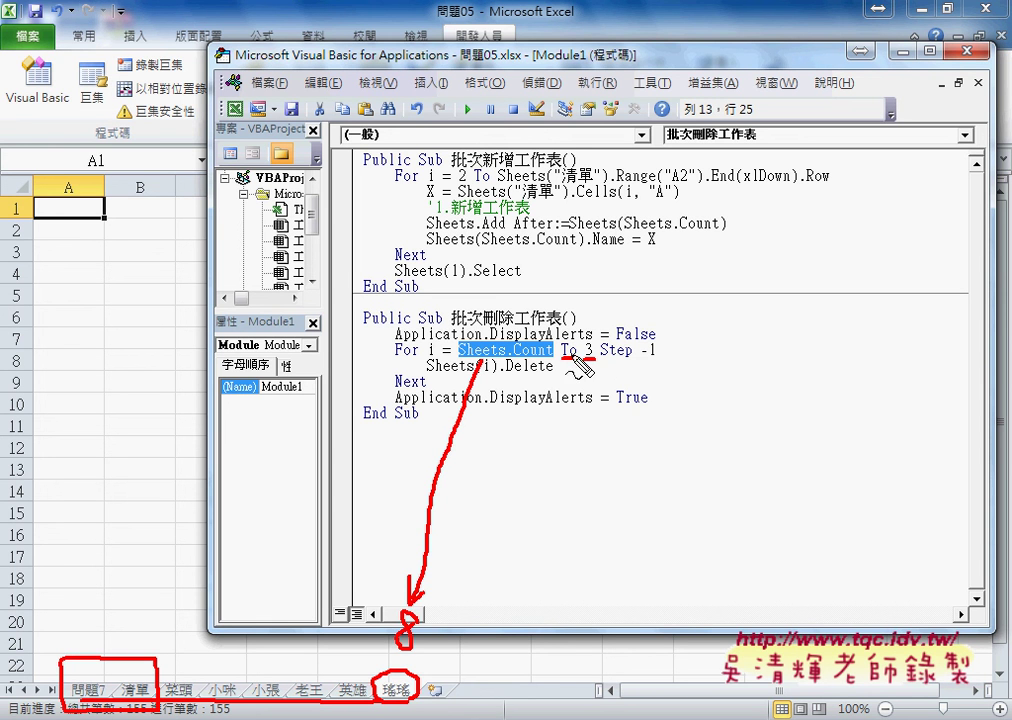
{"action": "left_click_drag", "start_coordinate": [586, 338], "coordinate": [588, 362]}
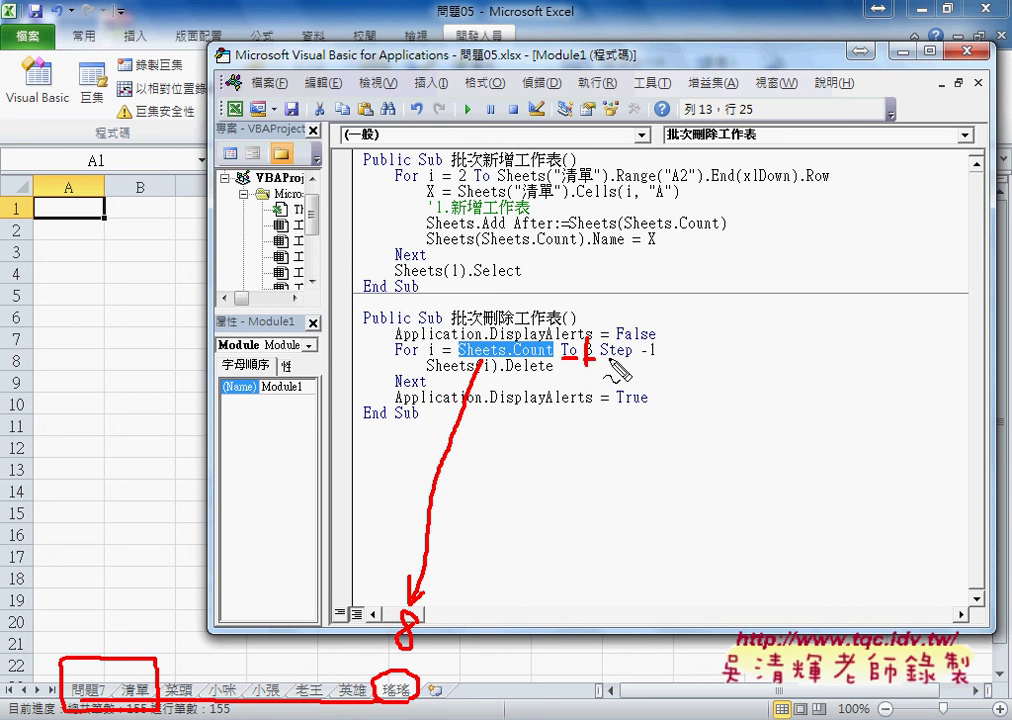
{"action": "mouse_move", "coordinate": [604, 356]}
{"action": "left_mouse_down"}
{"action": "mouse_move", "coordinate": [662, 355]}
{"action": "mouse_move", "coordinate": [657, 364]}
{"action": "left_mouse_up"}
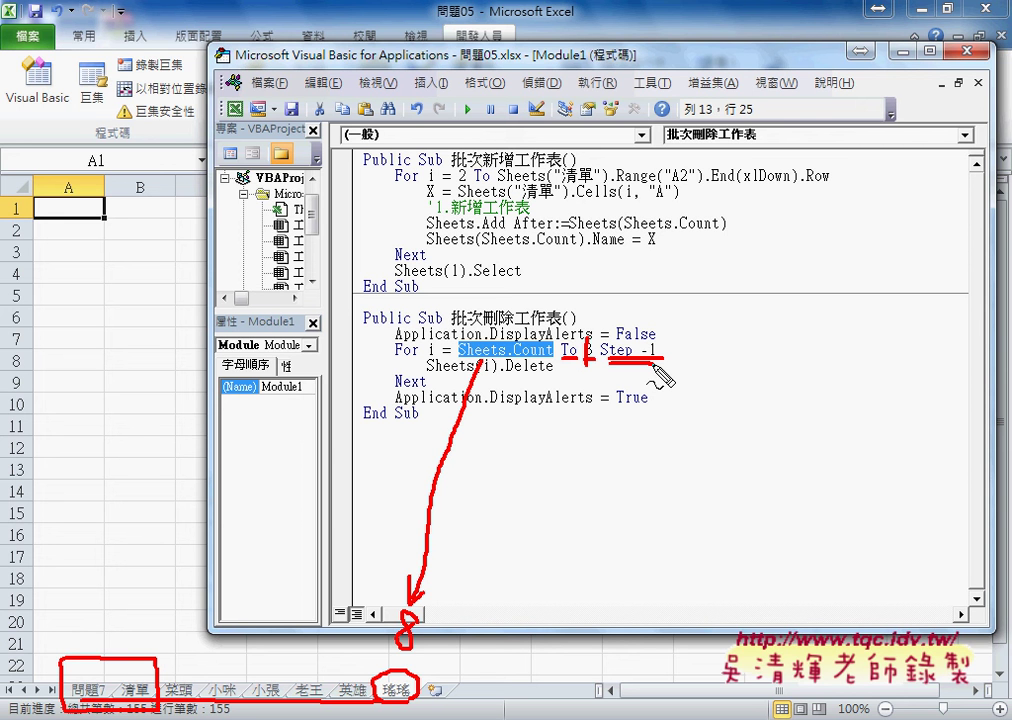
Review the Sheets(i) counter and the lines turning alerts off and back on in the deletion macro.
{"action": "key", "text": "Escape"}
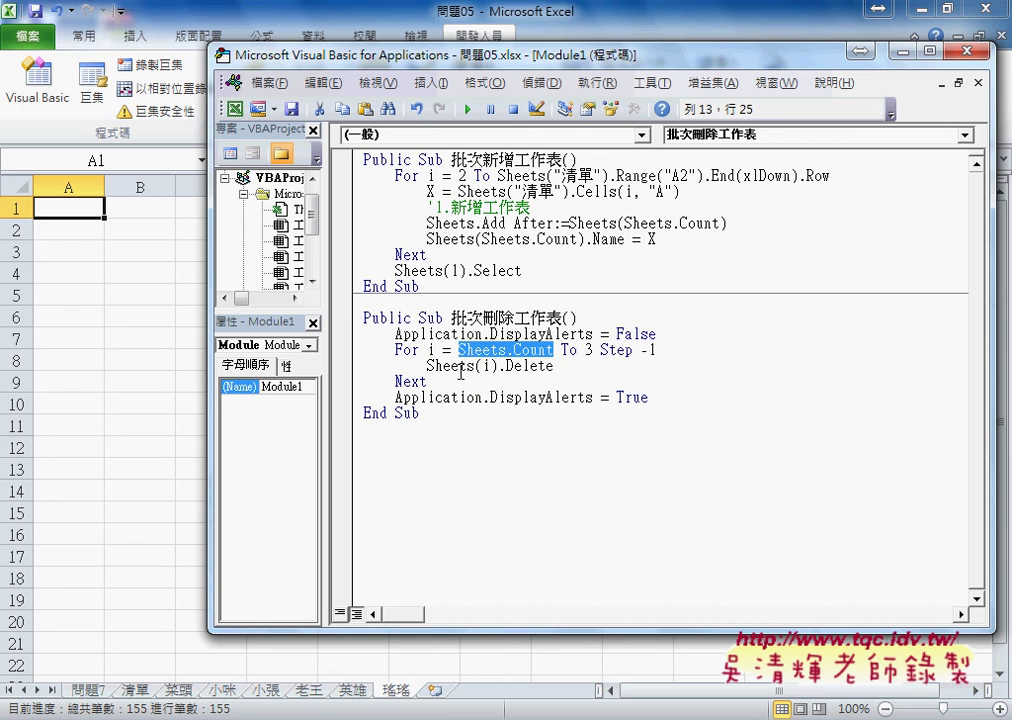
{"action": "double_click", "coordinate": [487, 366]}
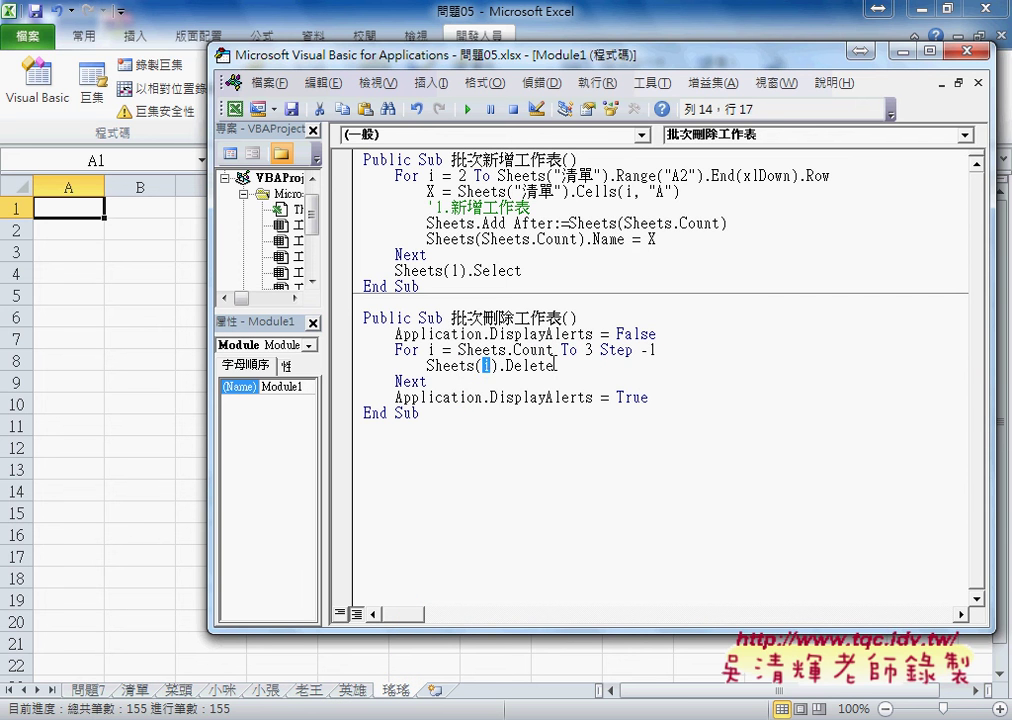
{"action": "type", "text": "i"}
{"action": "left_click", "coordinate": [540, 366]}
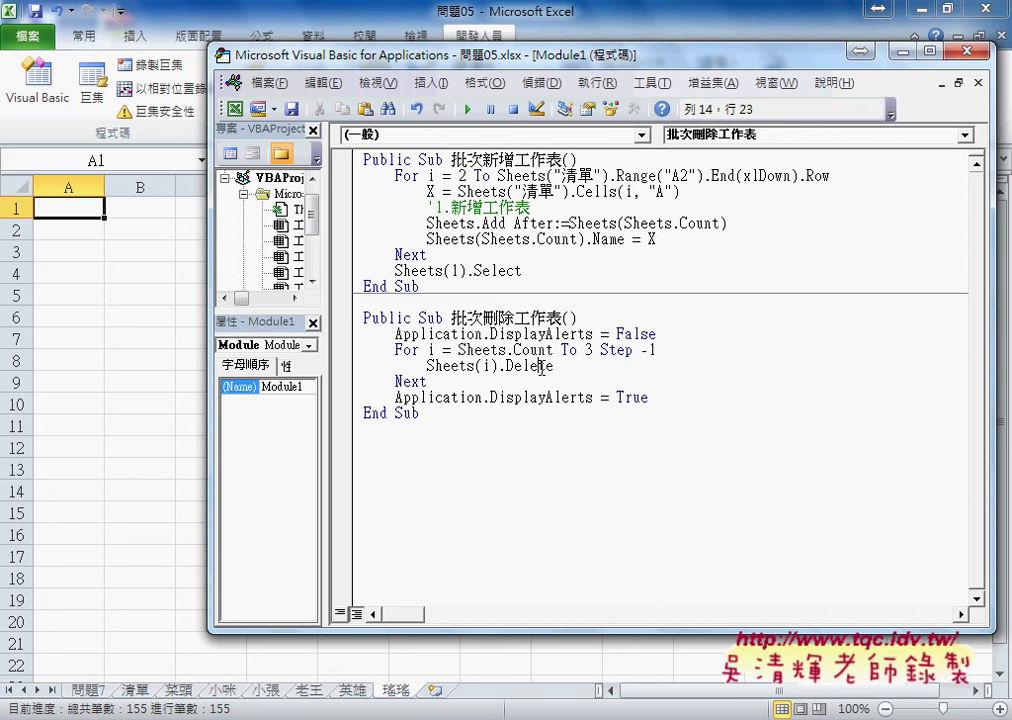
{"action": "mouse_move", "coordinate": [427, 381]}
{"action": "left_mouse_down"}
{"action": "mouse_move", "coordinate": [337, 341]}
{"action": "mouse_move", "coordinate": [338, 350]}
{"action": "left_mouse_up"}
{"action": "left_click", "coordinate": [648, 397]}
{"action": "left_click_drag", "start_coordinate": [648, 397], "coordinate": [396, 398]}
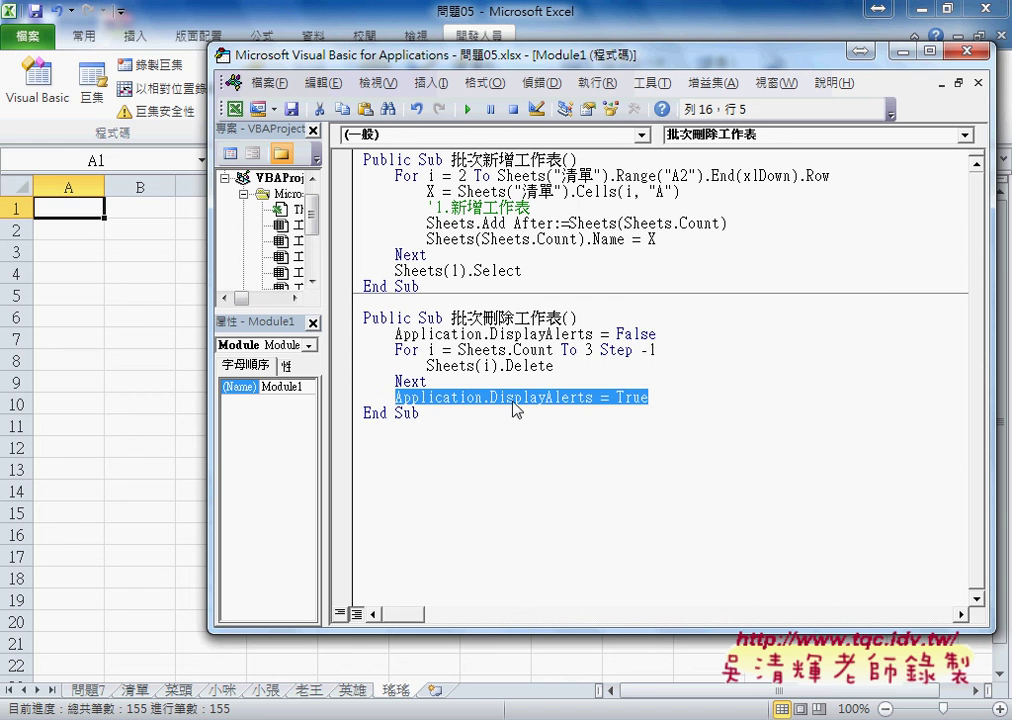
Run 批次刪除工作表, then 批次新增工作表, then 批次刪除工作表 again to test adding and removing sheets.
{"action": "left_click", "coordinate": [506, 366]}
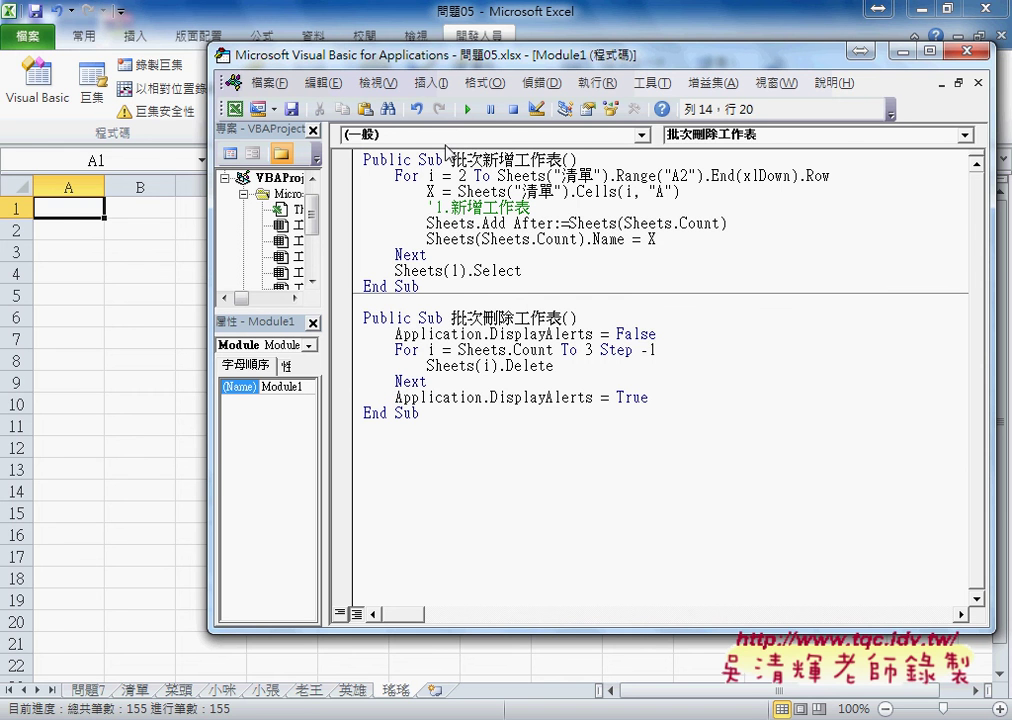
{"action": "left_click", "coordinate": [467, 113]}
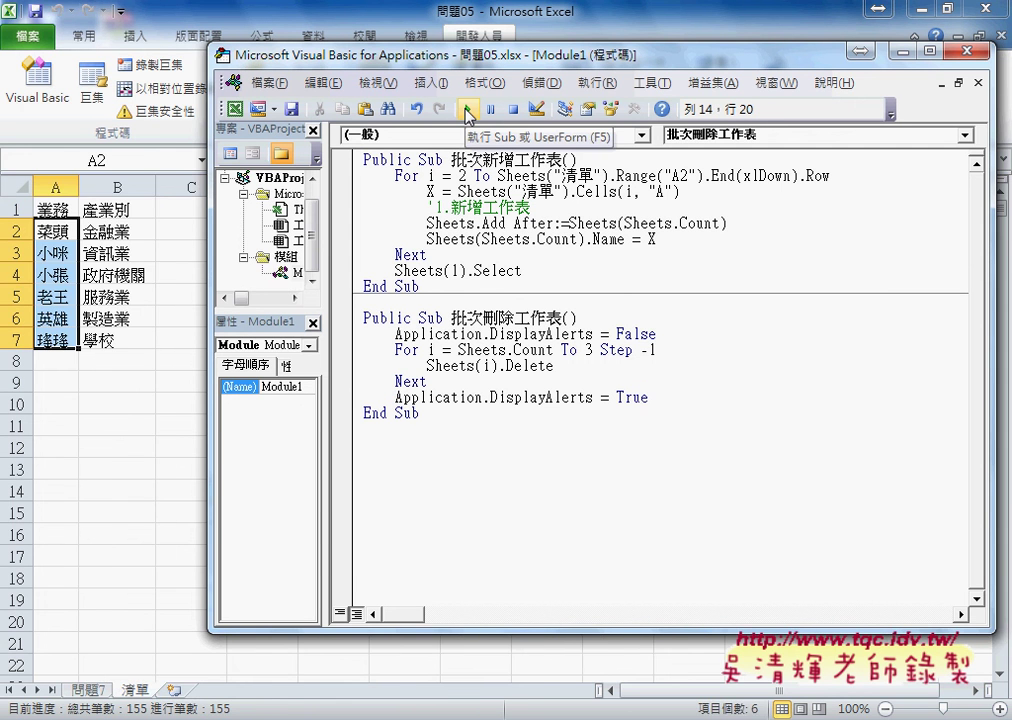
{"action": "left_click", "coordinate": [459, 192]}
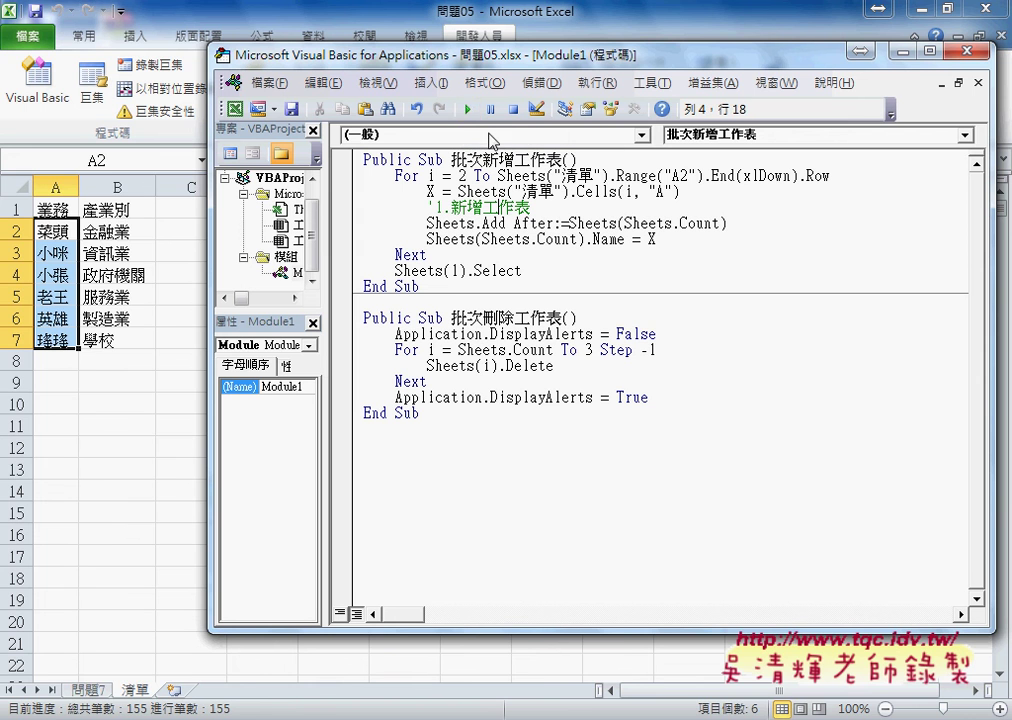
{"action": "key", "text": "F5"}
{"action": "left_click", "coordinate": [463, 381]}
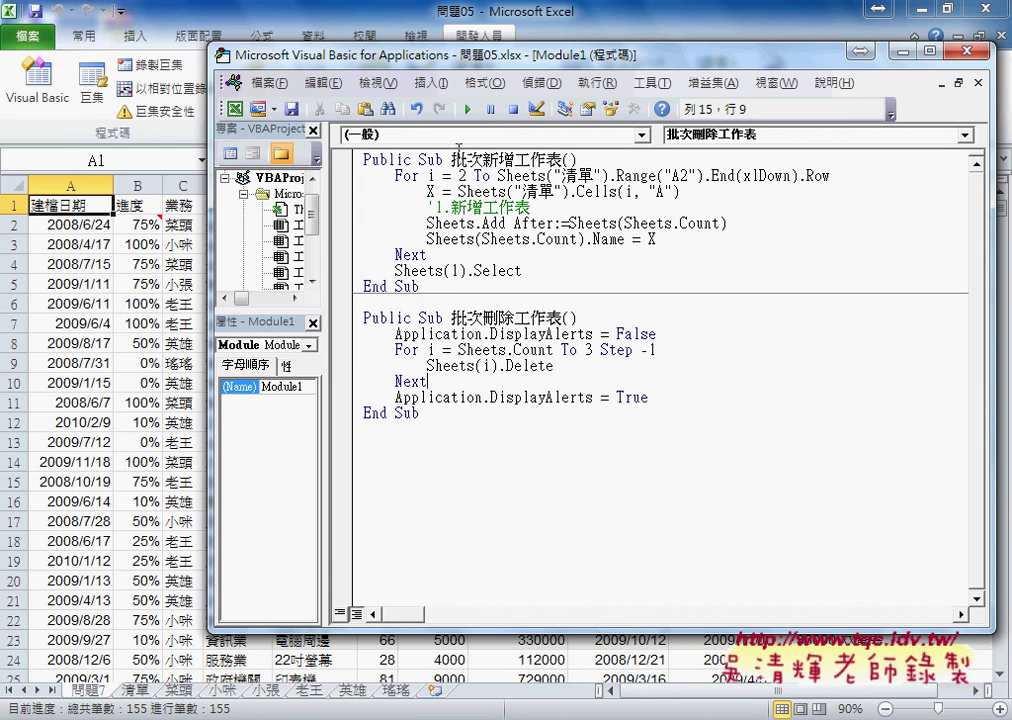
{"action": "left_click", "coordinate": [465, 110]}
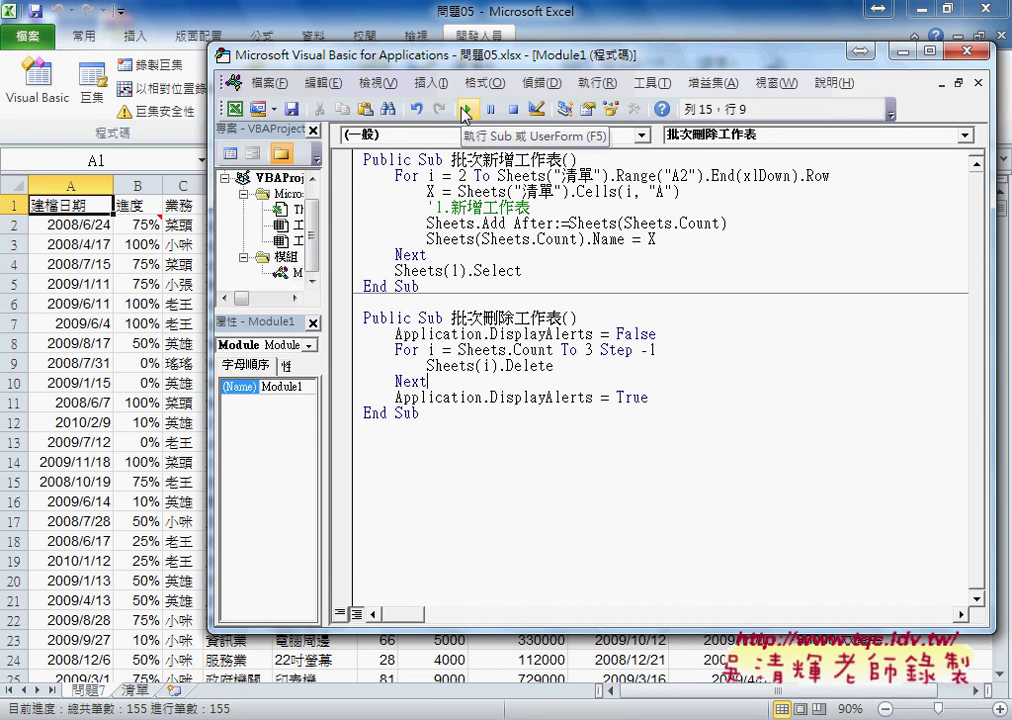
Highlight the Sheets(1).Select line that returns to the first sheet.
{"action": "left_click", "coordinate": [514, 207]}
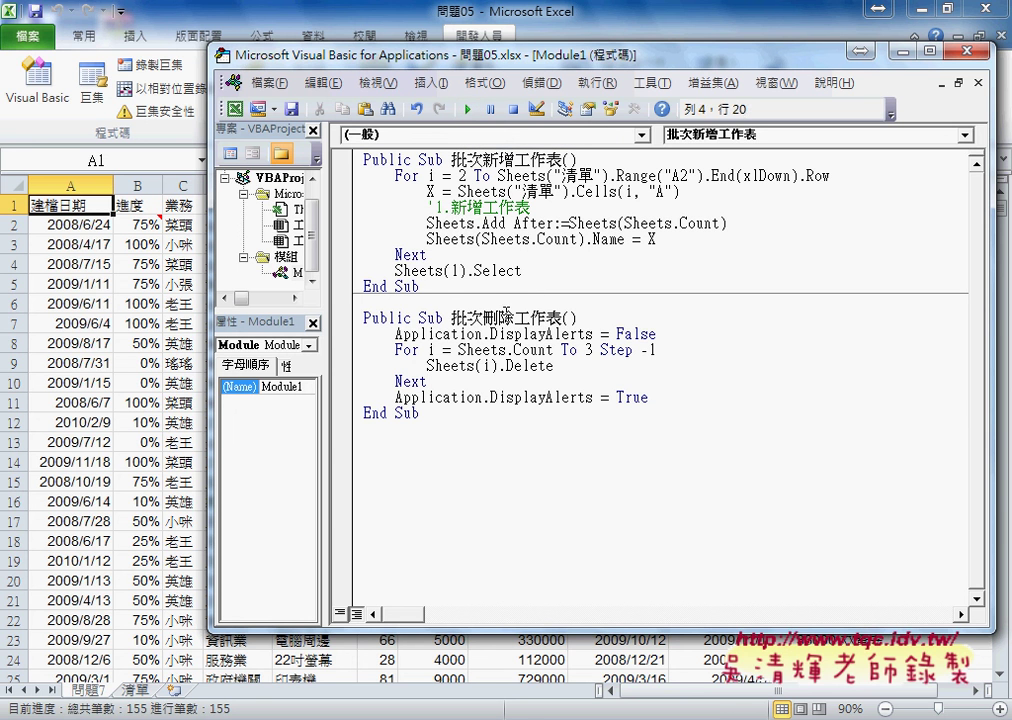
{"action": "left_click_drag", "start_coordinate": [521, 270], "coordinate": [396, 270]}
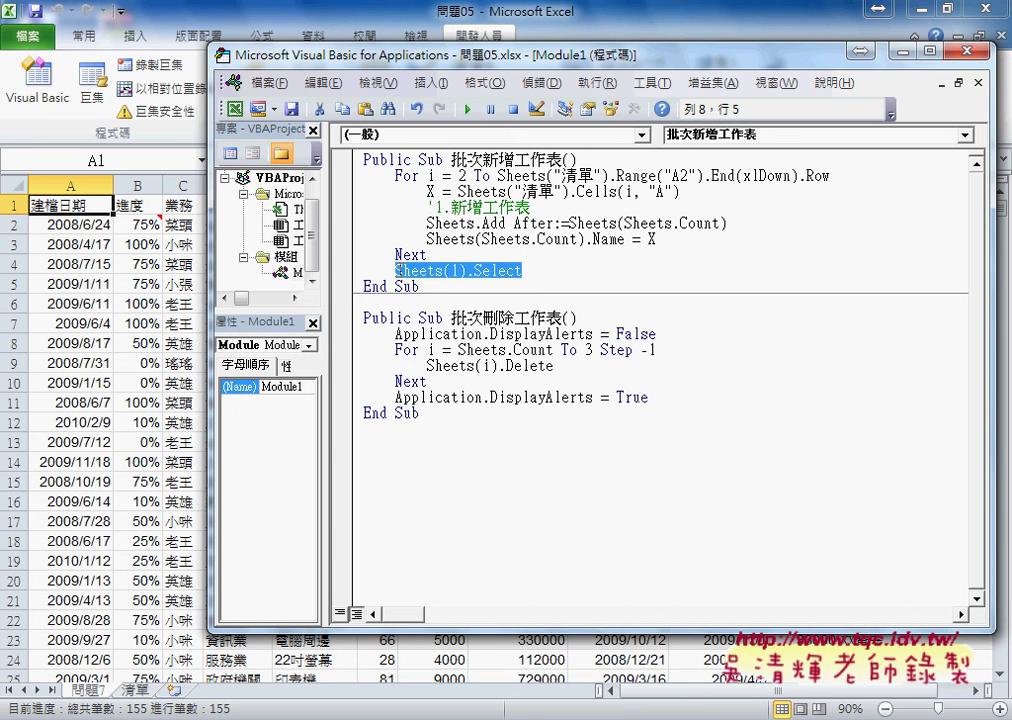
{"action": "left_click", "coordinate": [470, 365]}
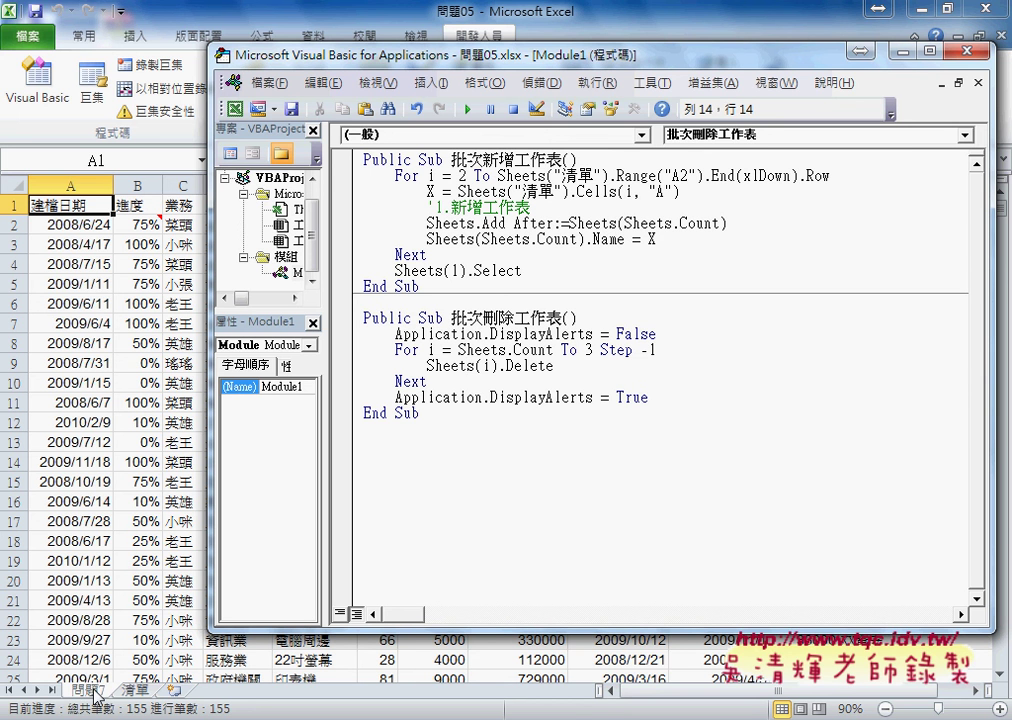
{"action": "left_click_drag", "start_coordinate": [524, 270], "coordinate": [397, 270]}
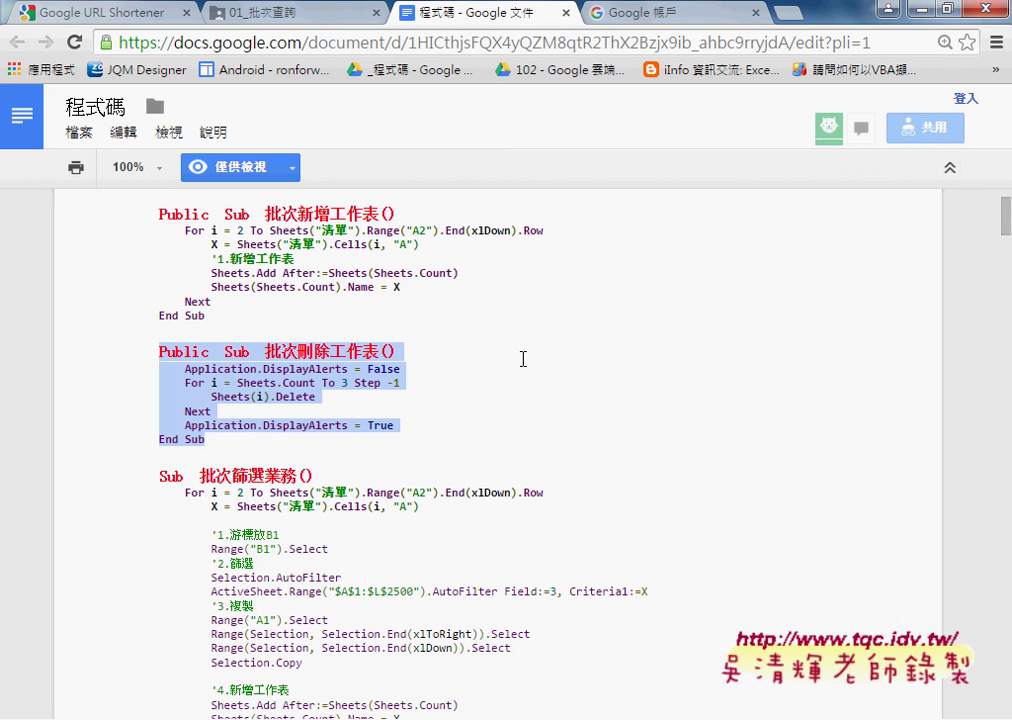
Scroll through the 程式碼 document, highlighting parts of the filtering code.
{"action": "left_click", "coordinate": [420, 252]}
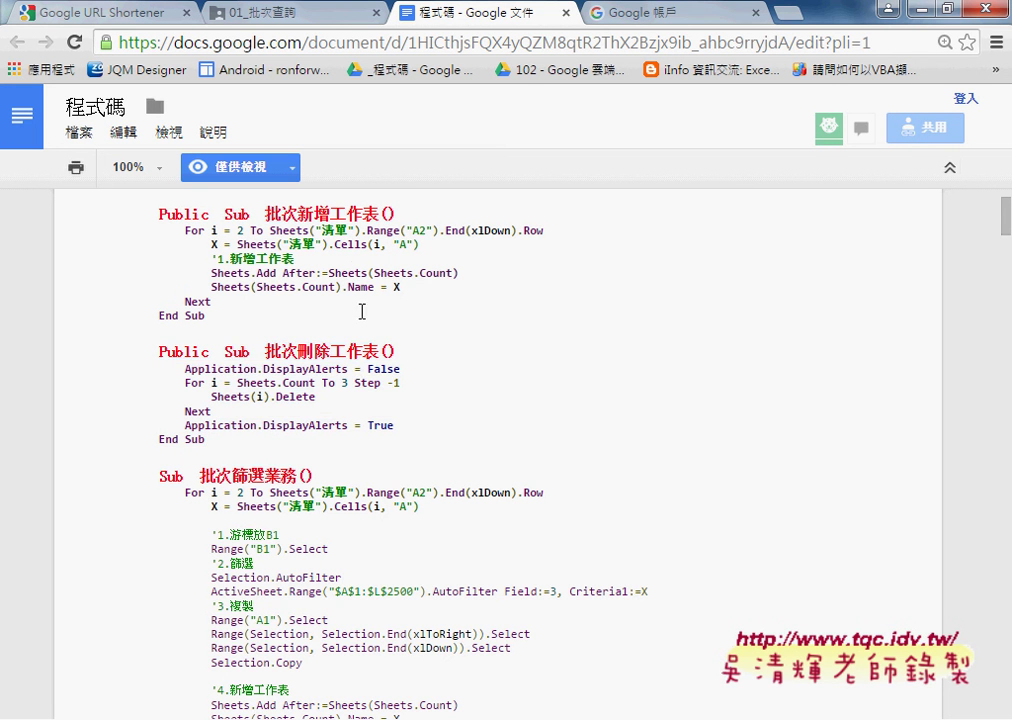
{"action": "scroll", "coordinate": [362, 381], "scroll_direction": "down", "scroll_amount": 1}
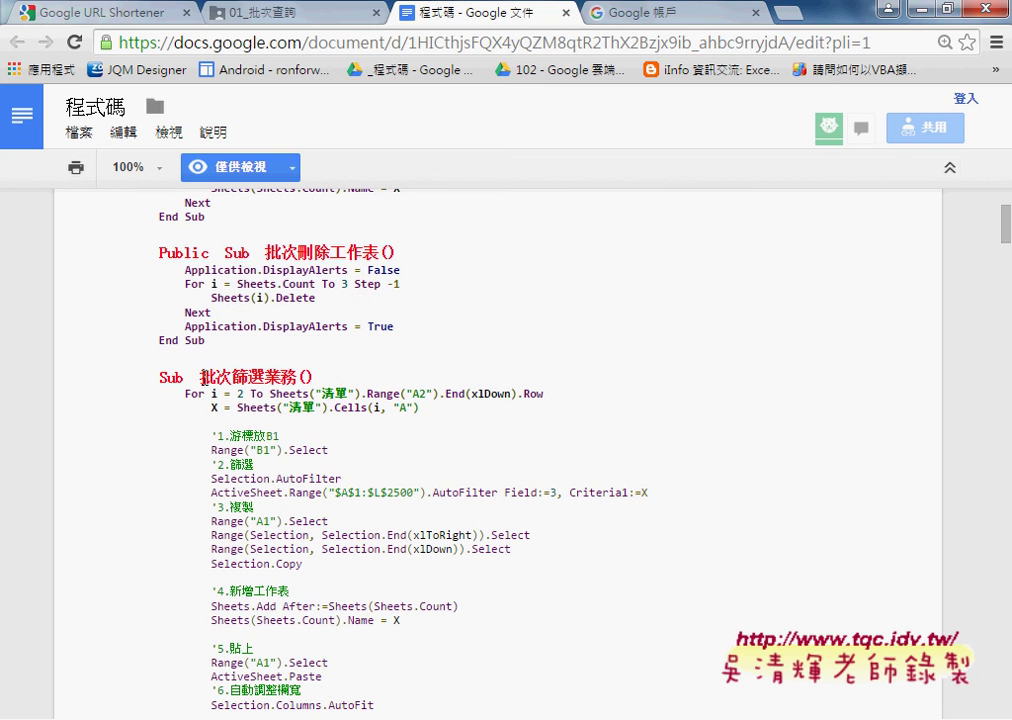
{"action": "left_click_drag", "start_coordinate": [200, 377], "coordinate": [297, 378]}
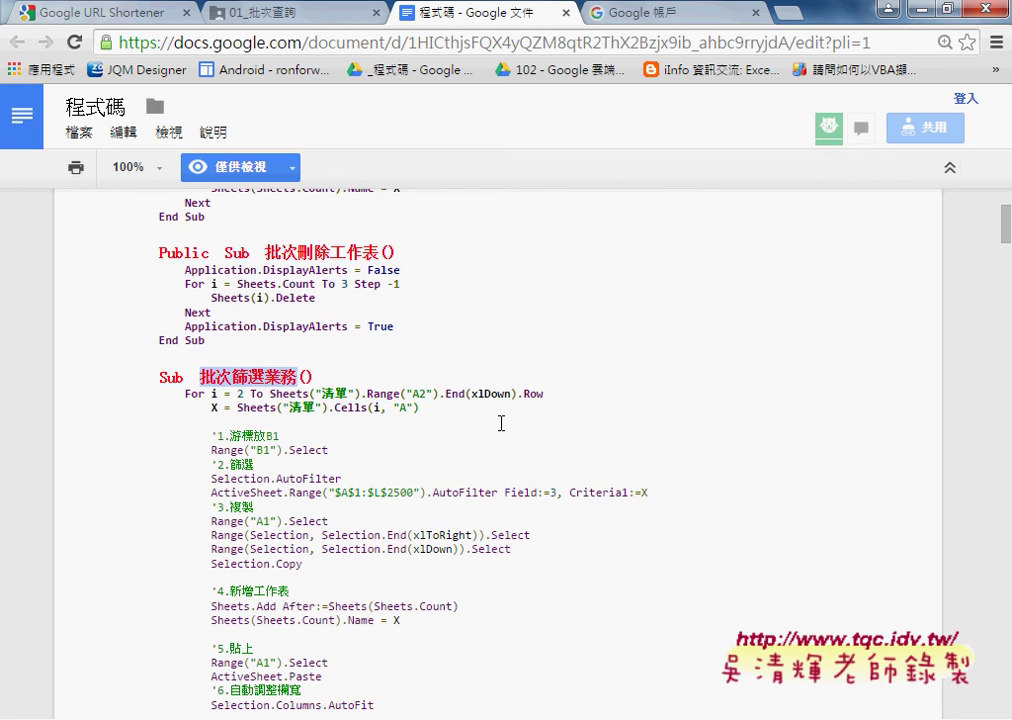
{"action": "scroll", "coordinate": [501, 423], "scroll_direction": "down", "scroll_amount": 1}
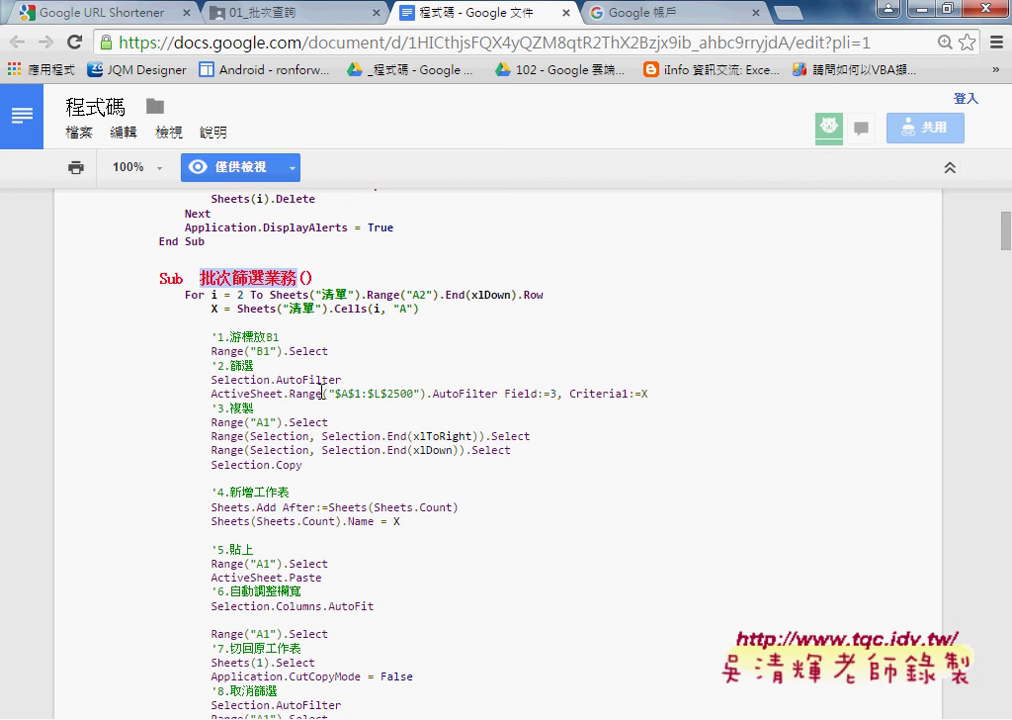
{"action": "scroll", "coordinate": [321, 391], "scroll_direction": "down", "scroll_amount": 1}
{"action": "scroll", "coordinate": [321, 391], "scroll_direction": "up", "scroll_amount": 1}
{"action": "left_click_drag", "start_coordinate": [211, 337], "coordinate": [281, 337]}
{"action": "scroll", "coordinate": [339, 364], "scroll_direction": "down", "scroll_amount": 1}
{"action": "scroll", "coordinate": [316, 578], "scroll_direction": "down", "scroll_amount": 1}
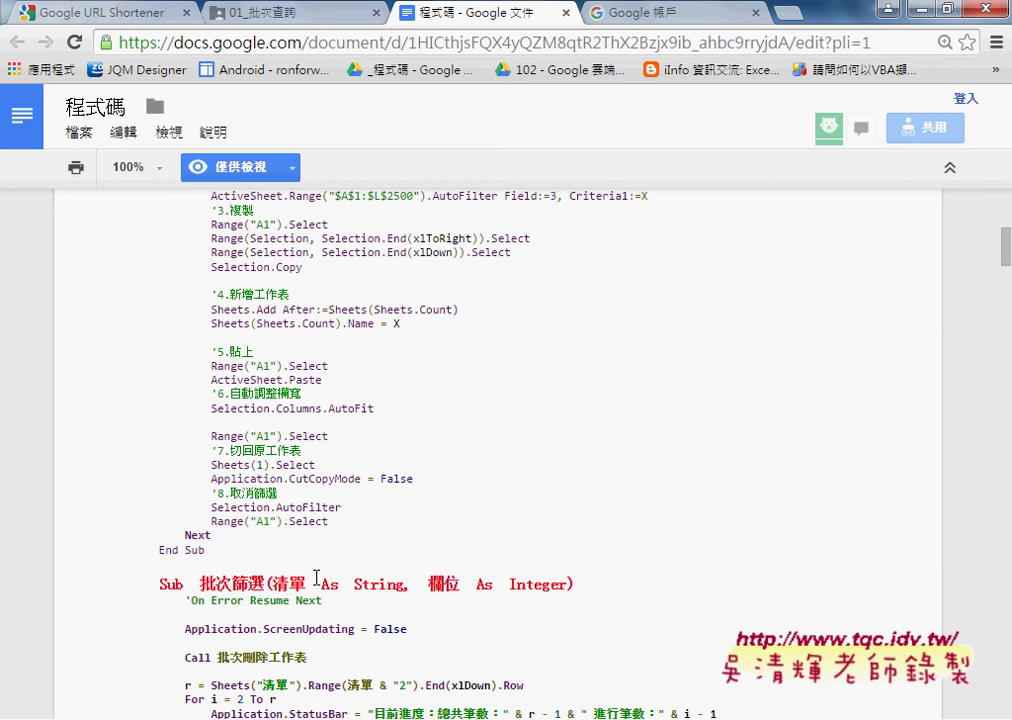
{"action": "mouse_move", "coordinate": [361, 522]}
{"action": "left_mouse_down"}
{"action": "mouse_move", "coordinate": [148, 190]}
{"action": "mouse_move", "coordinate": [184, 261]}
{"action": "mouse_move", "coordinate": [422, 275]}
{"action": "left_mouse_up"}
Highlight variable X, the expression reading each name from 清單, then the For i = 2 and X lines.
{"action": "left_click", "coordinate": [208, 261]}
{"action": "left_click", "coordinate": [474, 274]}
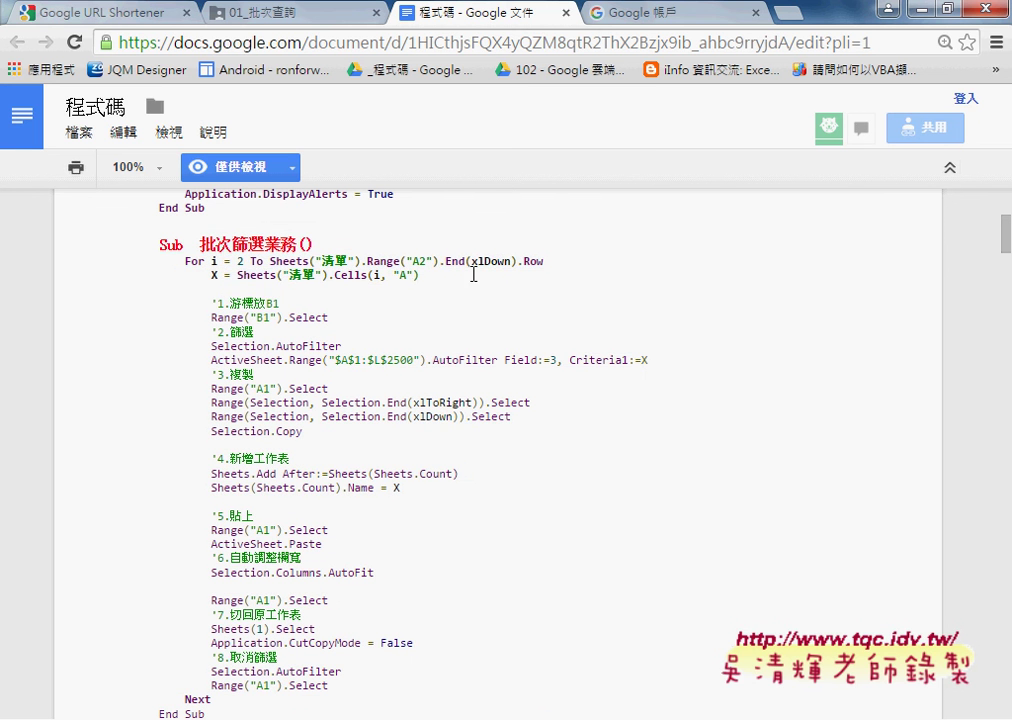
{"action": "double_click", "coordinate": [215, 274]}
{"action": "left_click_drag", "start_coordinate": [237, 274], "coordinate": [427, 274]}
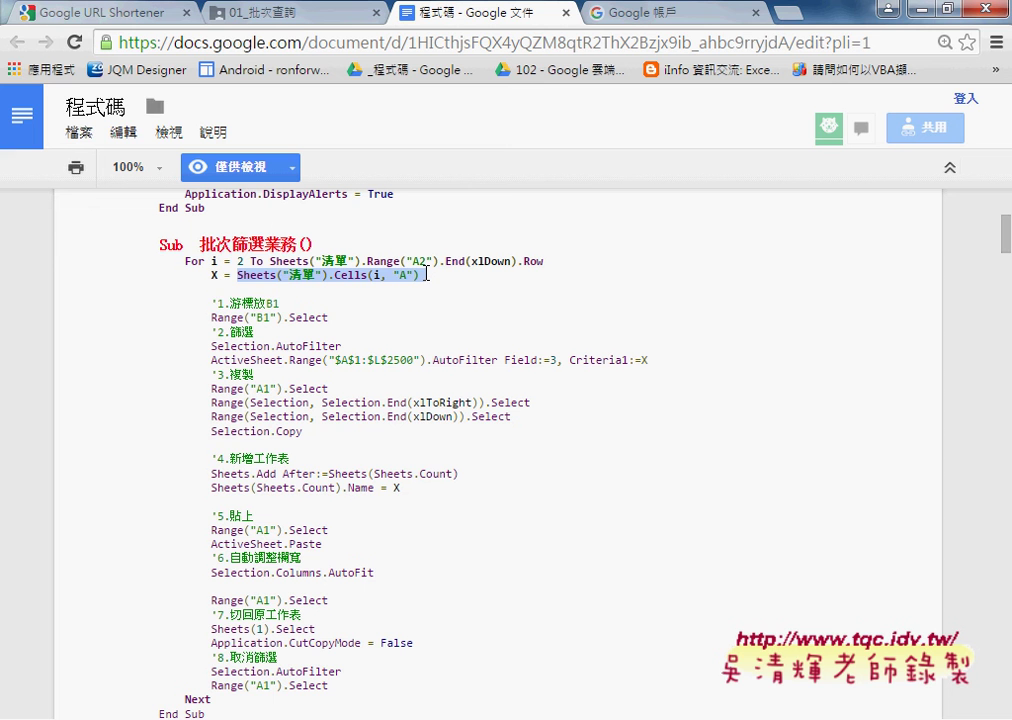
{"action": "left_click", "coordinate": [430, 276]}
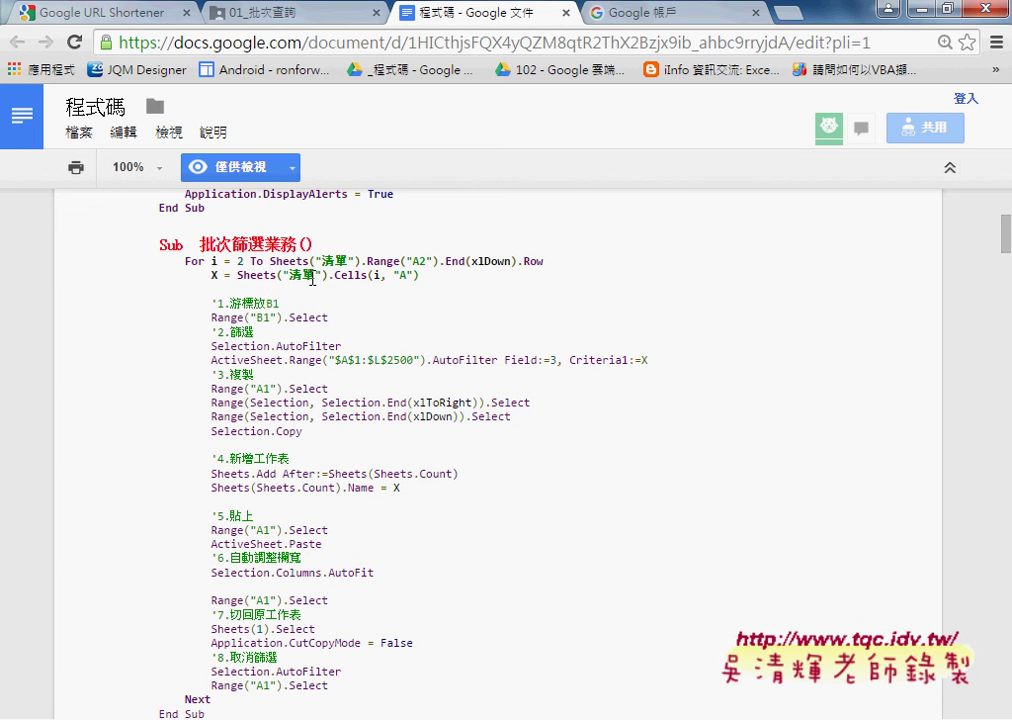
{"action": "left_click_drag", "start_coordinate": [479, 275], "coordinate": [106, 258]}
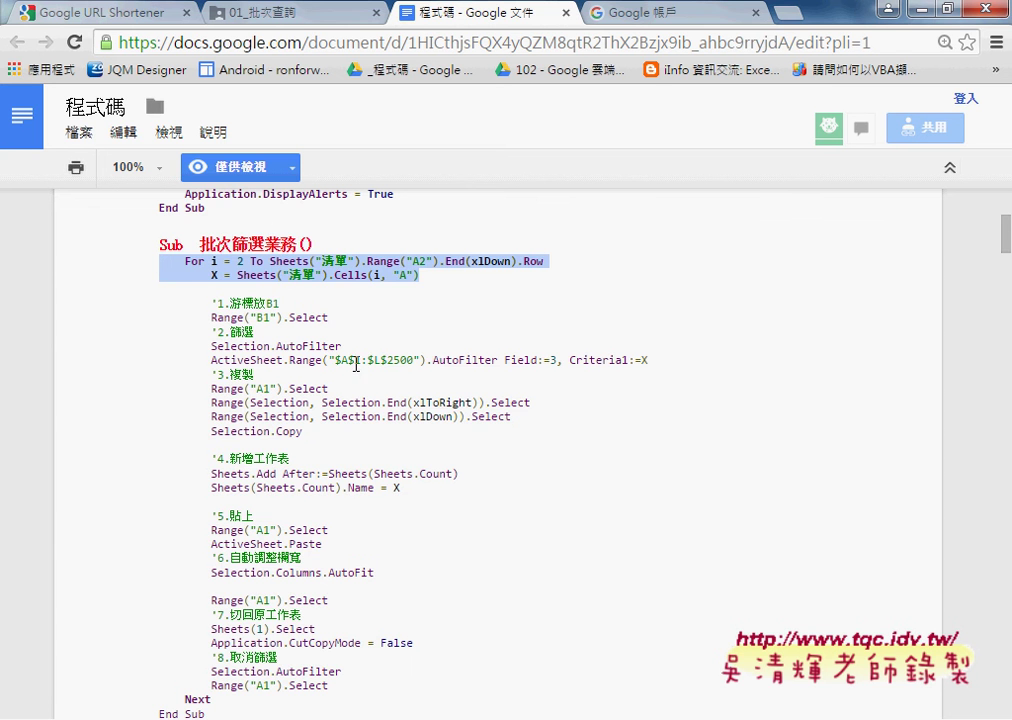
Select from the 批次篩選業務 heading through the X assignment line.
{"action": "scroll", "coordinate": [355, 364], "scroll_direction": "down", "scroll_amount": 3}
{"action": "left_click", "coordinate": [222, 399]}
{"action": "scroll", "coordinate": [368, 404], "scroll_direction": "up", "scroll_amount": 2}
{"action": "scroll", "coordinate": [368, 404], "scroll_direction": "up", "scroll_amount": 1}
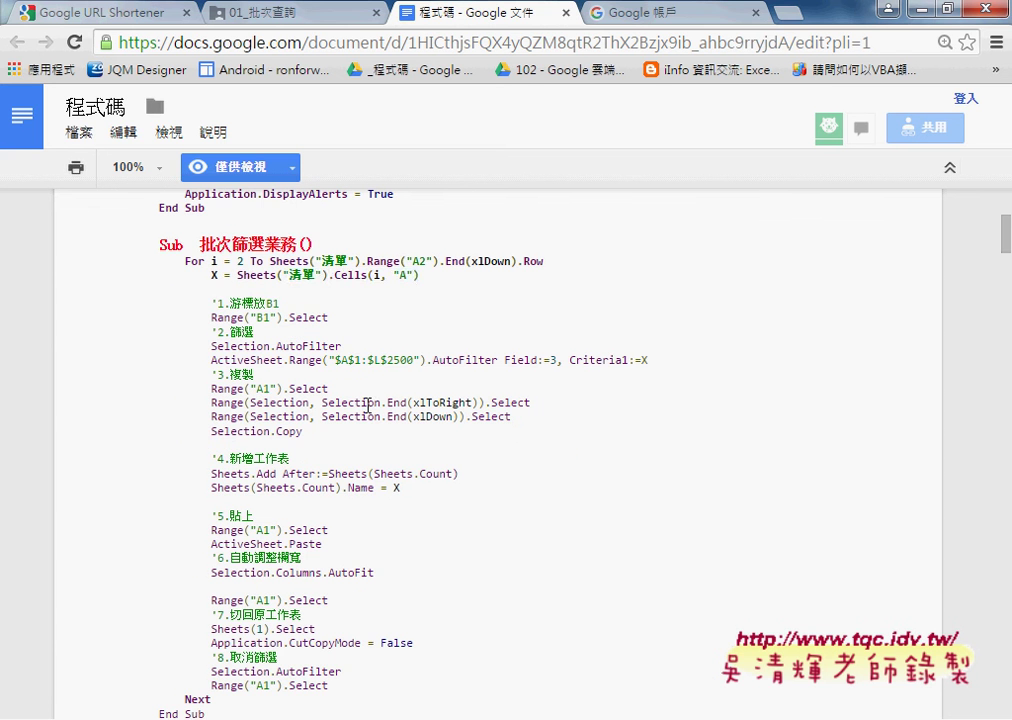
{"action": "left_click_drag", "start_coordinate": [420, 275], "coordinate": [157, 275]}
{"action": "scroll", "coordinate": [353, 414], "scroll_direction": "down", "scroll_amount": 1}
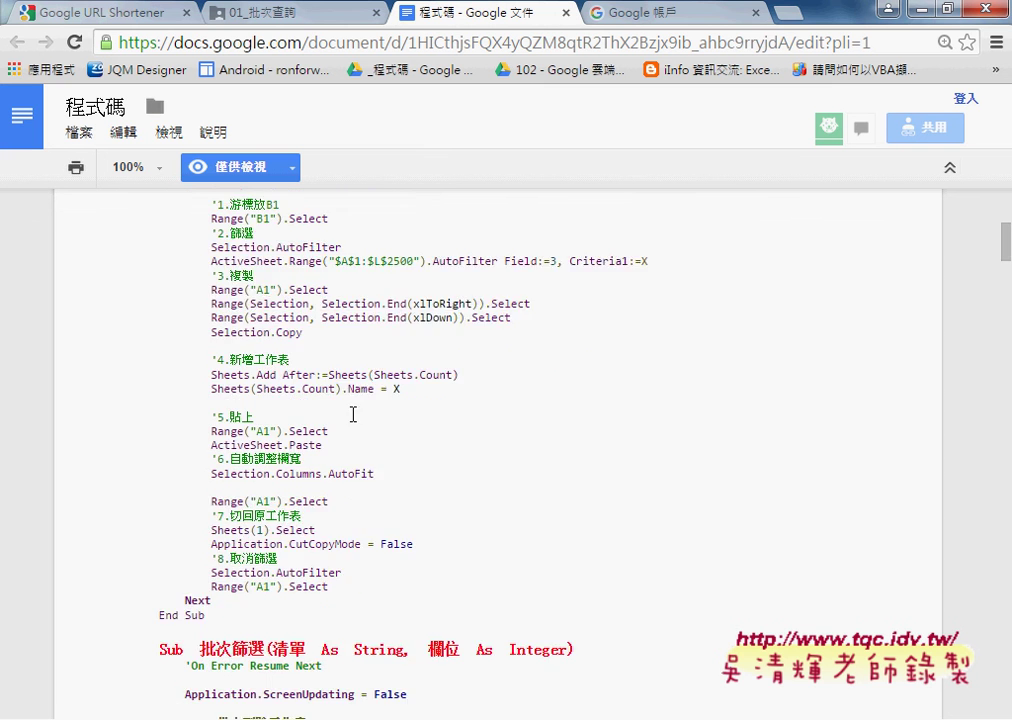
{"action": "scroll", "coordinate": [353, 414], "scroll_direction": "down", "scroll_amount": 1}
{"action": "scroll", "coordinate": [224, 409], "scroll_direction": "up", "scroll_amount": 2}
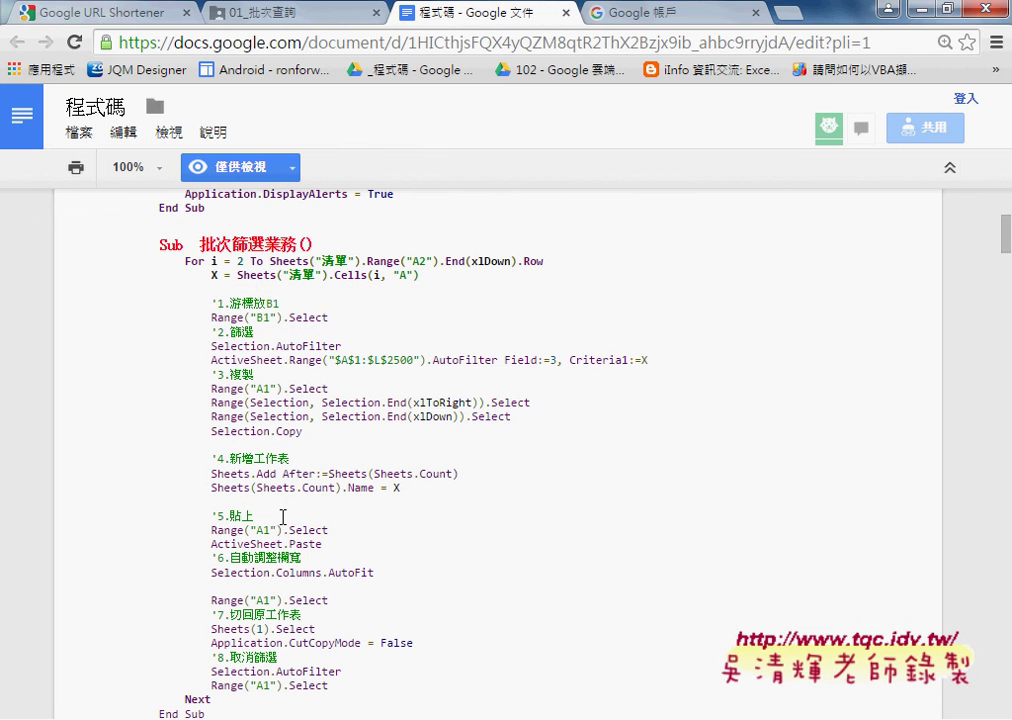
{"action": "left_click_drag", "start_coordinate": [157, 246], "coordinate": [208, 287]}
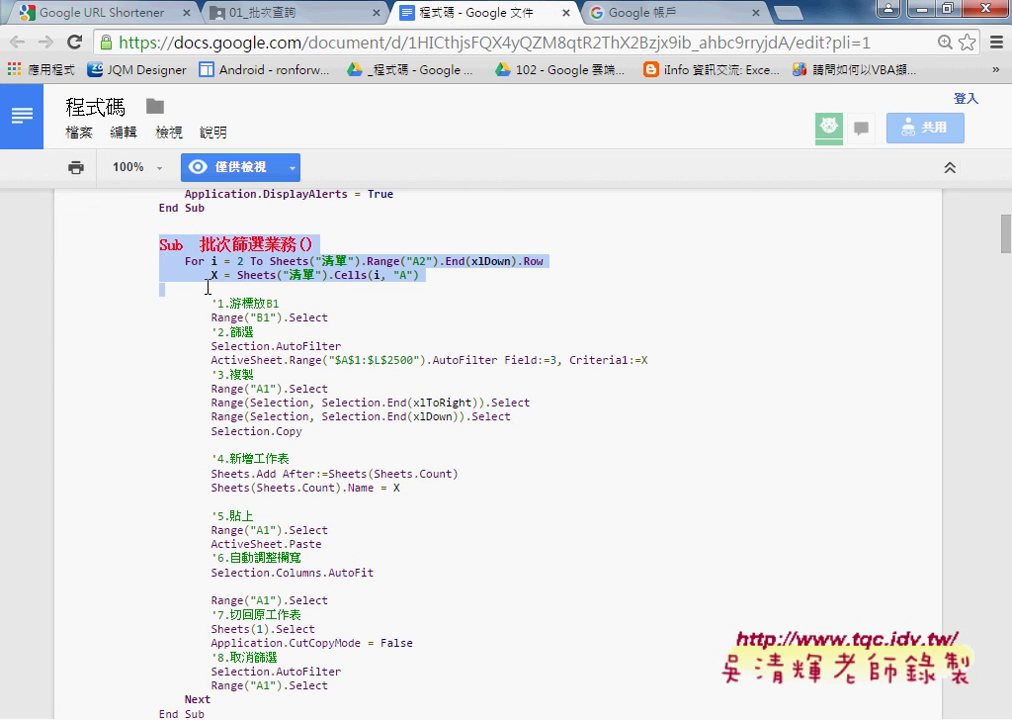
Go back from 問題06_資料查詢 into 問題05_資料查詢 and open its 程式碼 document in a new tab.
{"action": "left_click", "coordinate": [240, 14]}
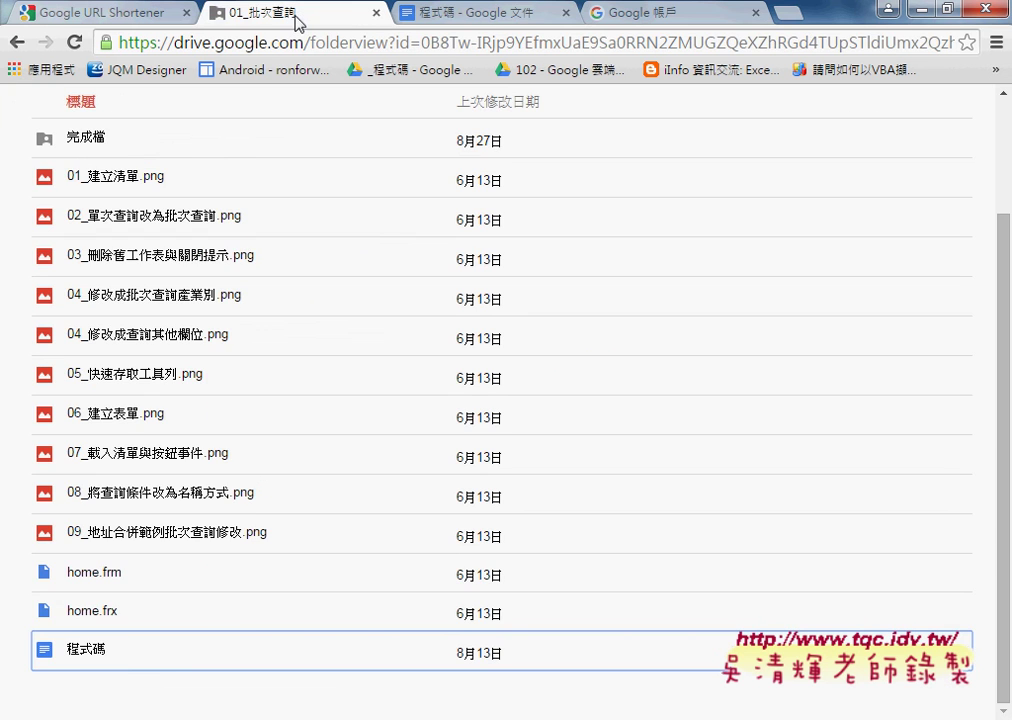
{"action": "left_click", "coordinate": [10, 43]}
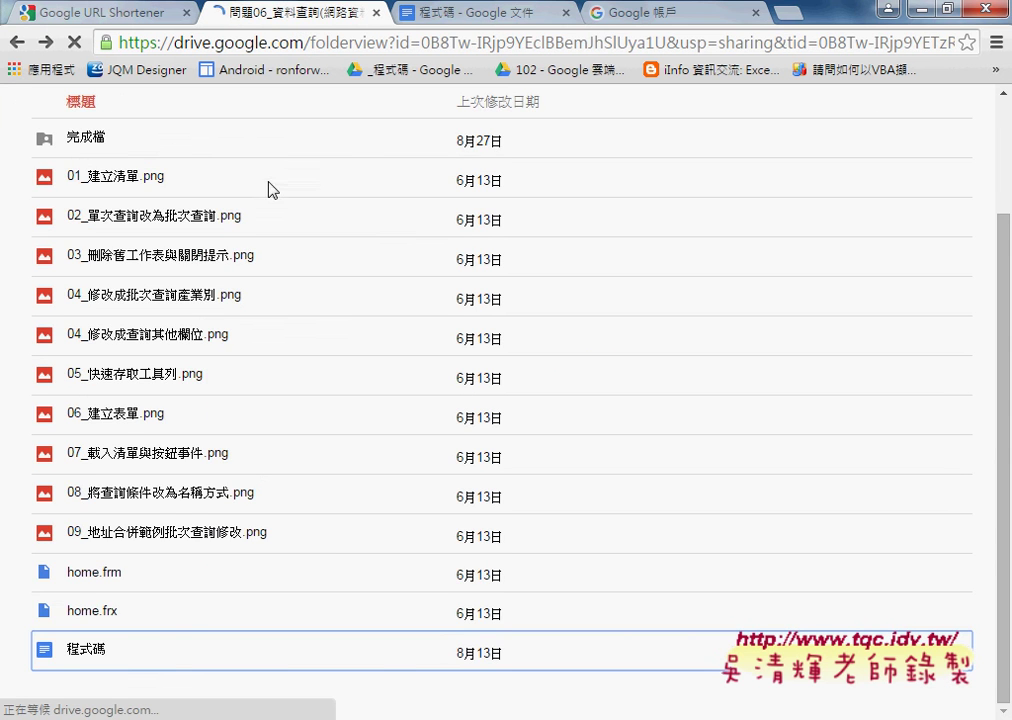
{"action": "left_click", "coordinate": [17, 43]}
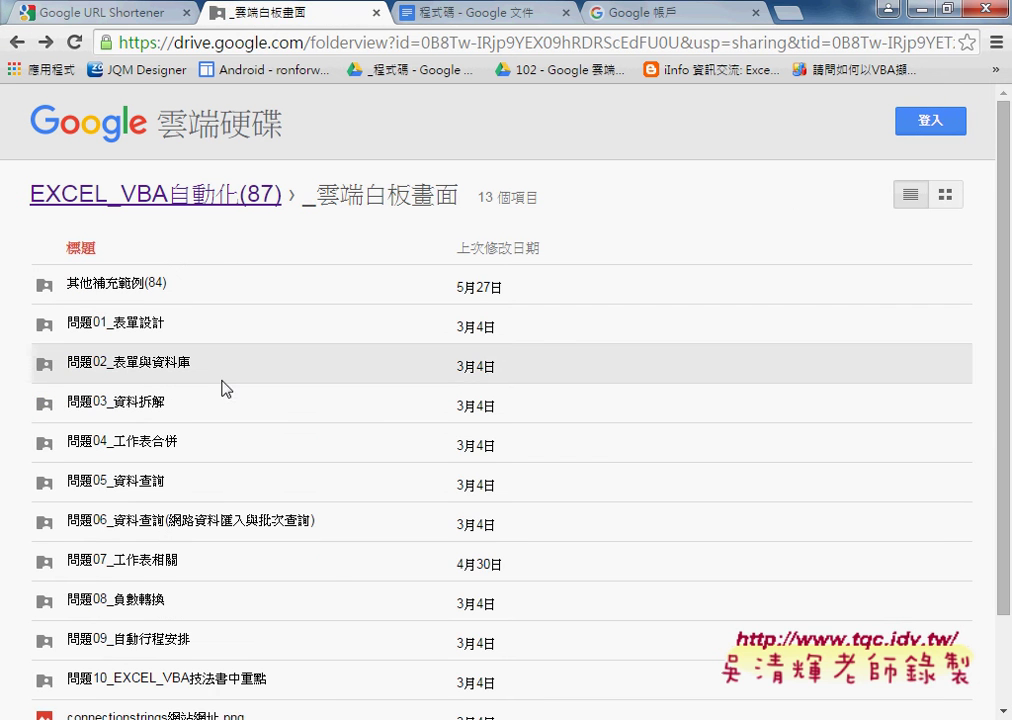
{"action": "left_click", "coordinate": [335, 492]}
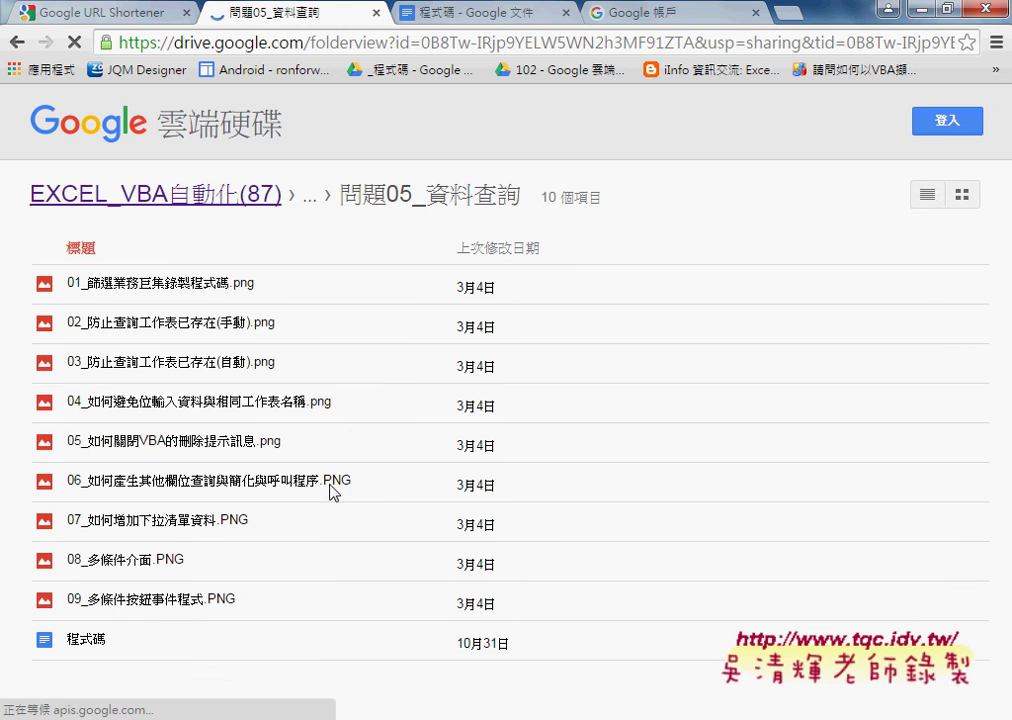
{"action": "left_click", "coordinate": [97, 643]}
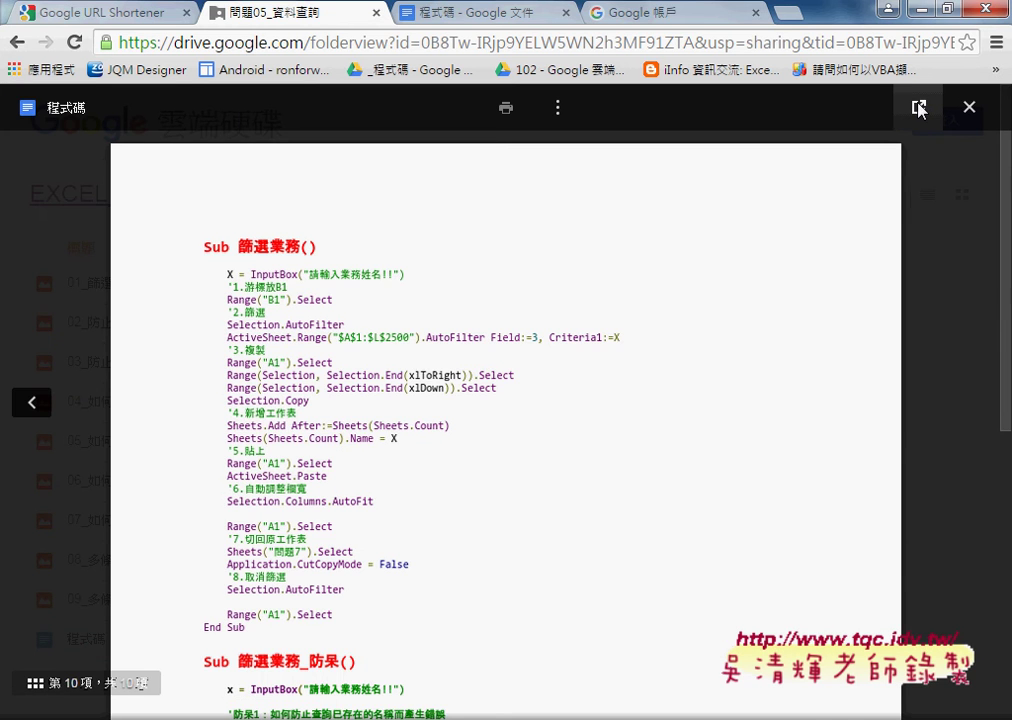
{"action": "left_click", "coordinate": [918, 106]}
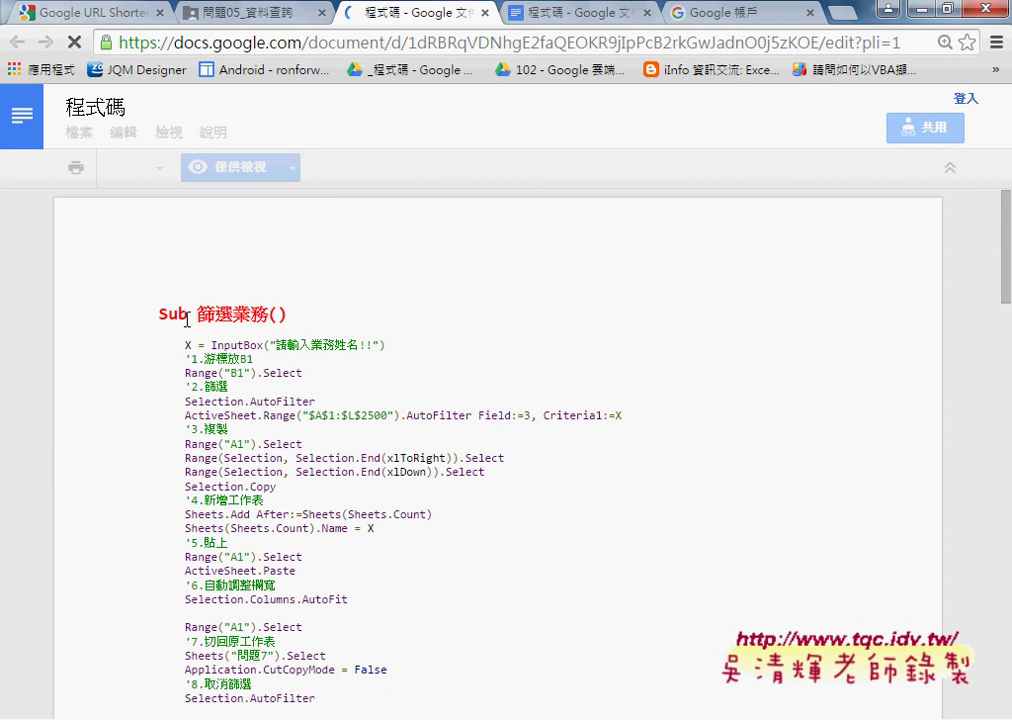
Review the old 篩選業務 procedure's heading and its InputBox call asking for a salesperson.
{"action": "triple_click", "coordinate": [290, 313]}
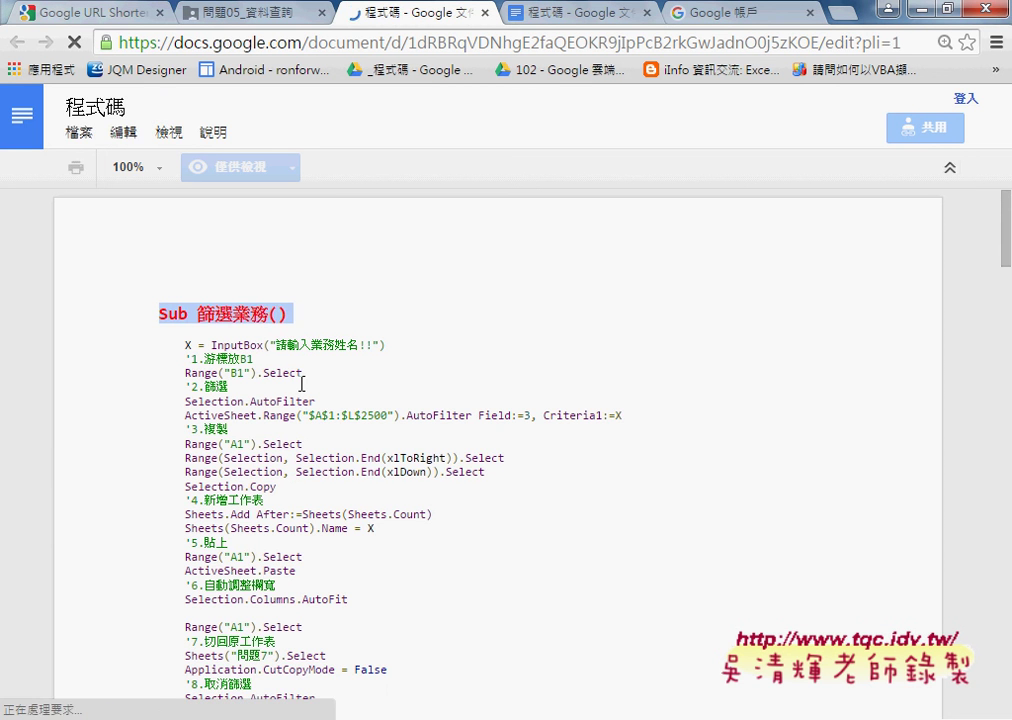
{"action": "scroll", "coordinate": [301, 383], "scroll_direction": "down", "scroll_amount": 2}
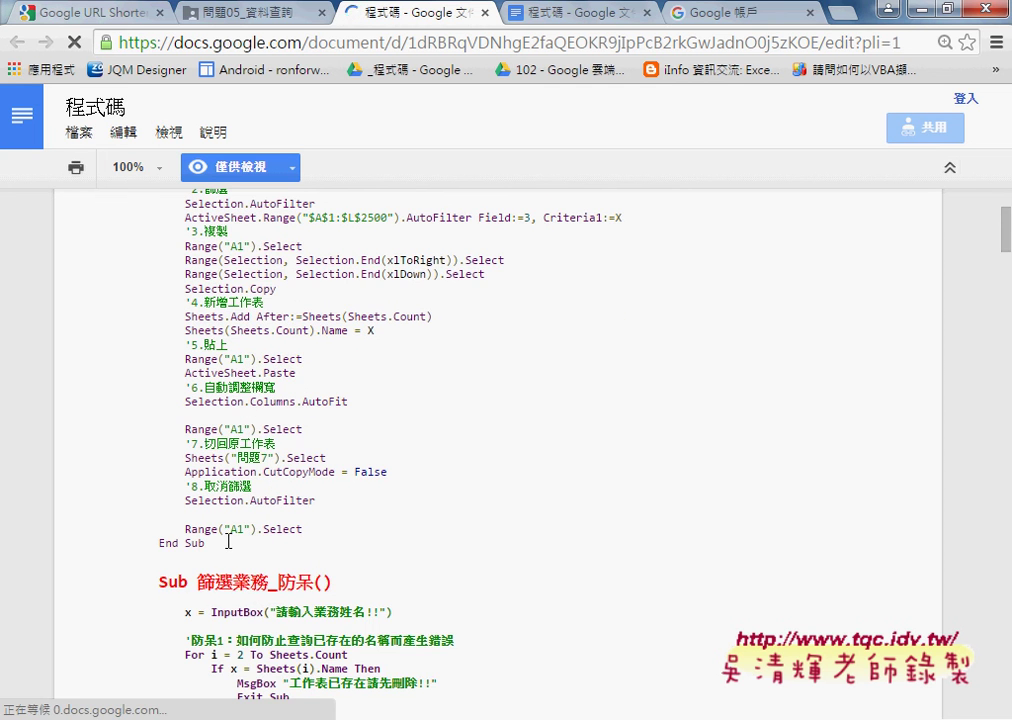
{"action": "scroll", "coordinate": [258, 458], "scroll_direction": "up", "scroll_amount": 1}
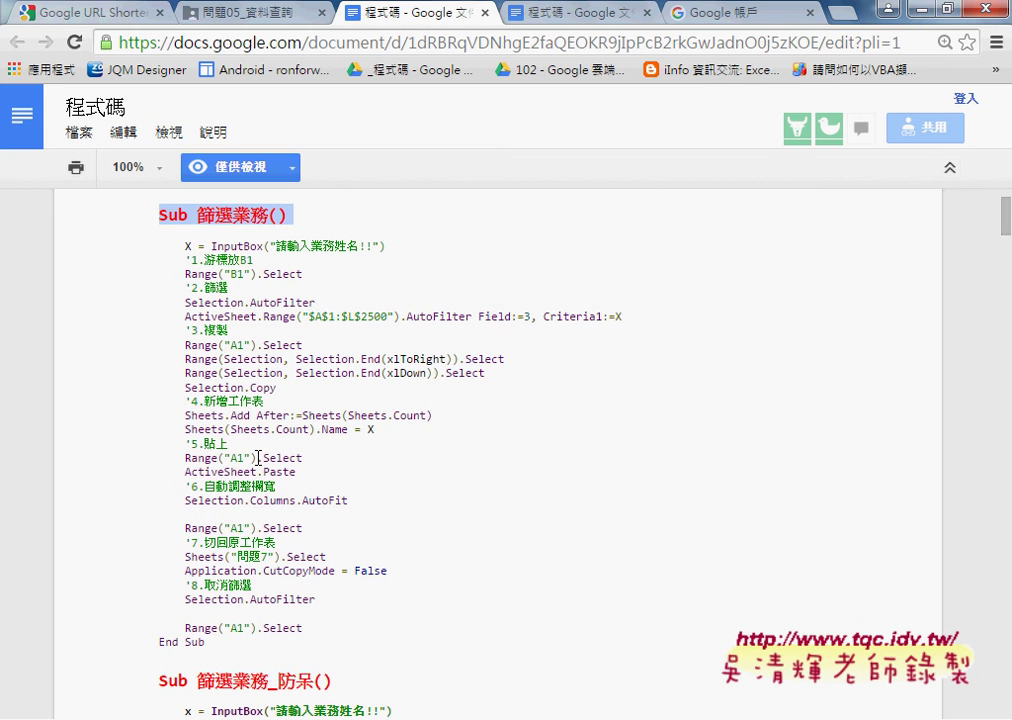
{"action": "left_click_drag", "start_coordinate": [199, 245], "coordinate": [399, 245]}
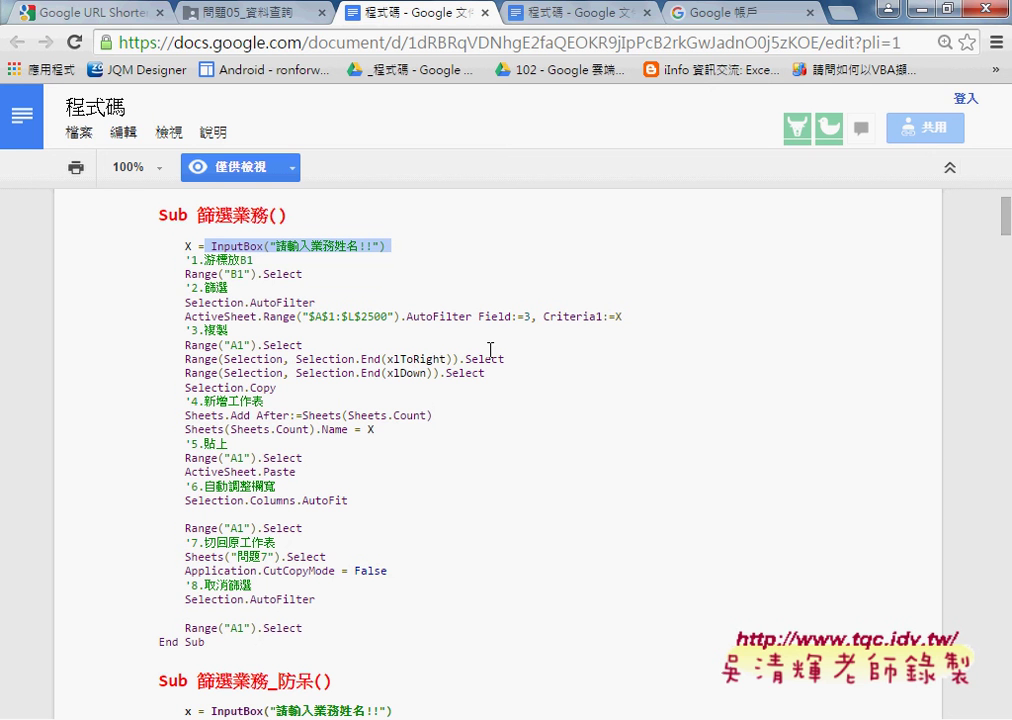
Select 批次篩選業務 from Sub through End Sub and paste it into the VBA module.
{"action": "left_click", "coordinate": [562, 12]}
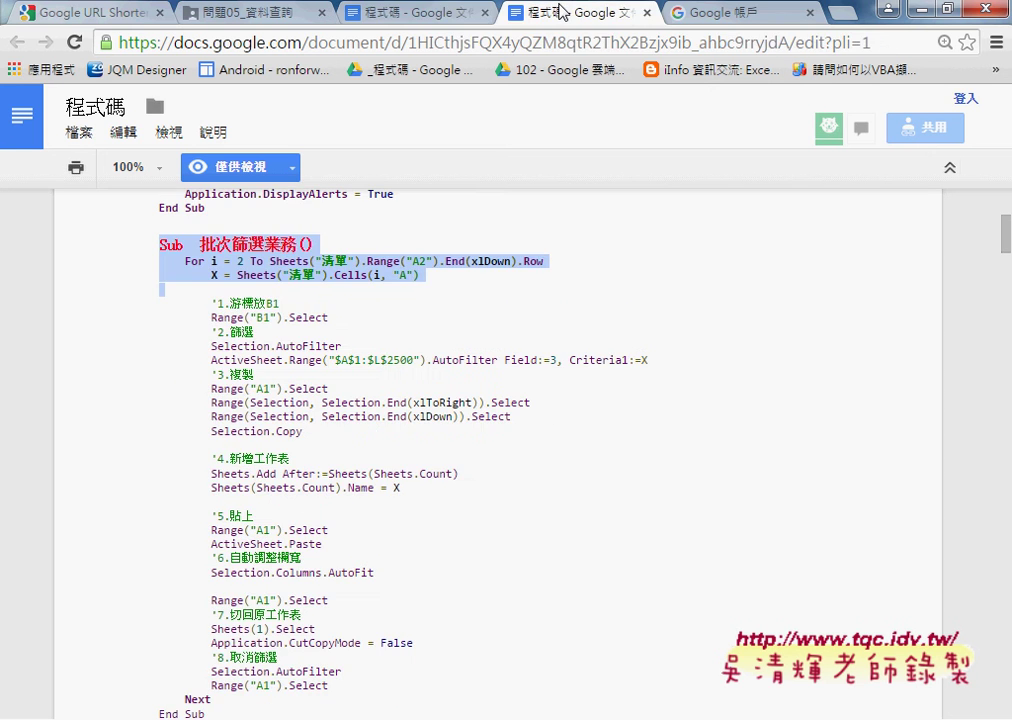
{"action": "left_click", "coordinate": [159, 245]}
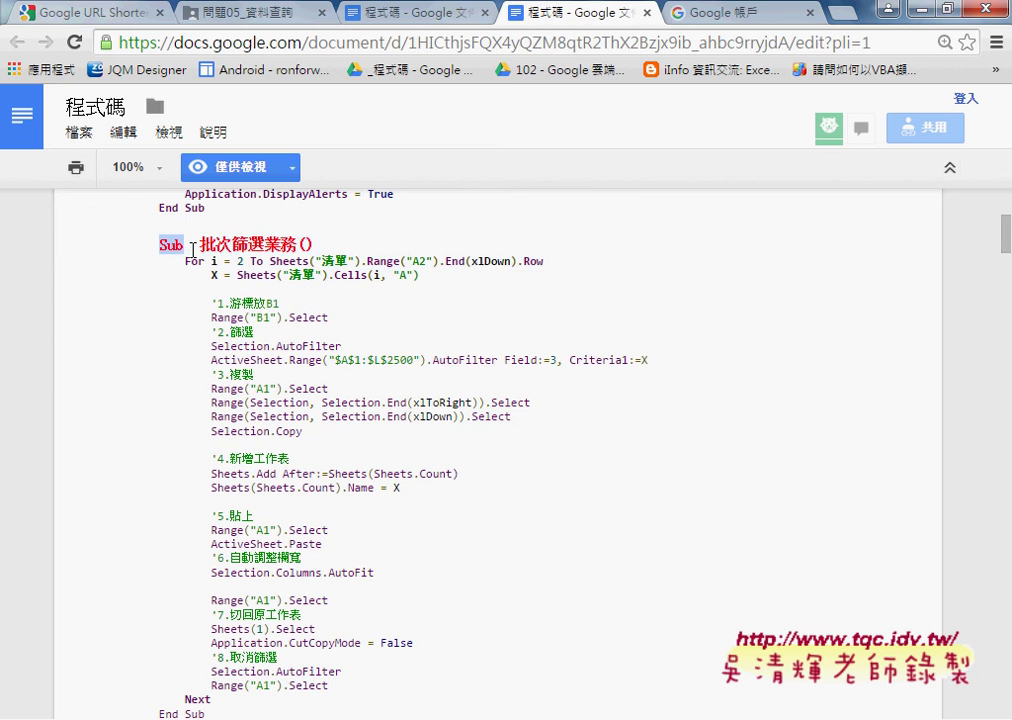
{"action": "scroll", "coordinate": [210, 332], "scroll_direction": "down", "scroll_amount": 2}
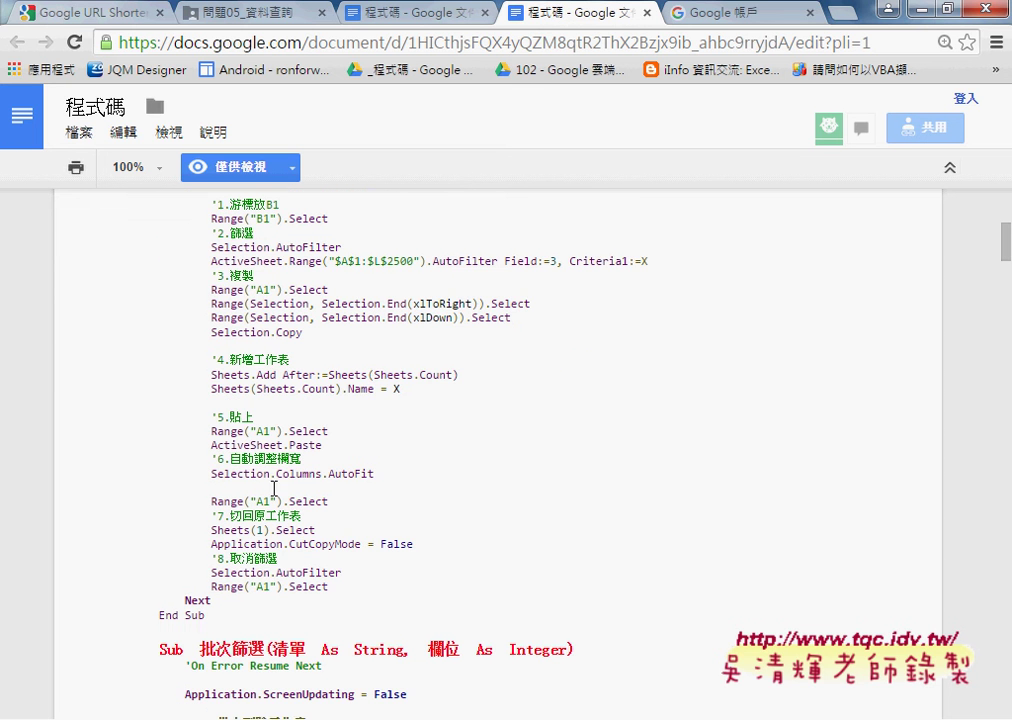
{"action": "left_click", "coordinate": [231, 619], "text": "shift"}
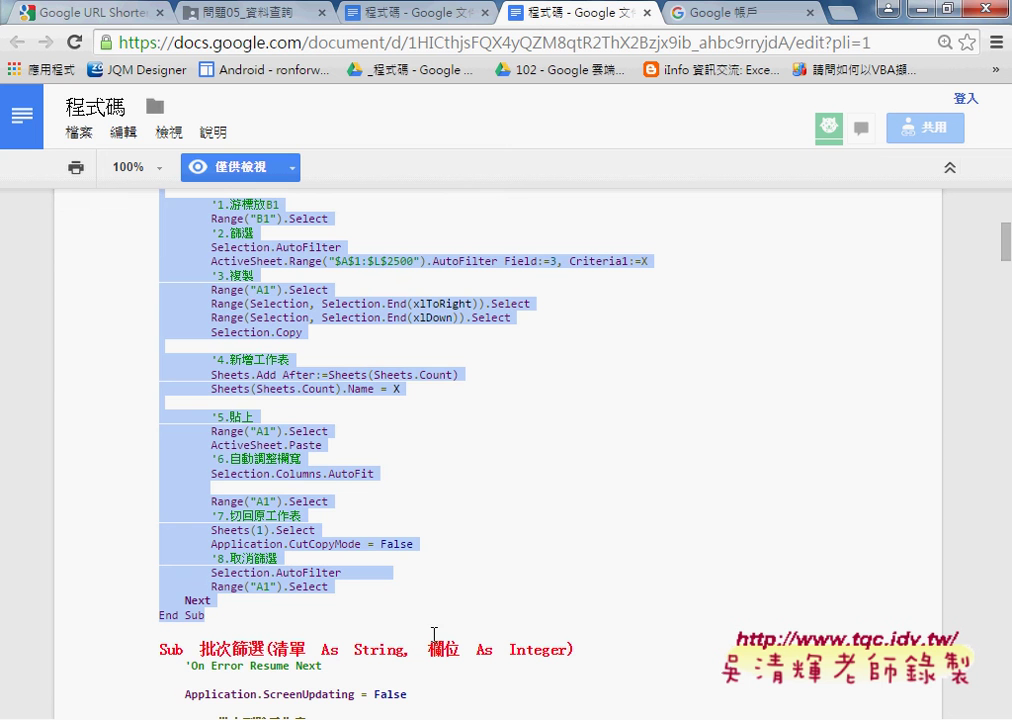
{"action": "mouse_move", "coordinate": [592, 644]}
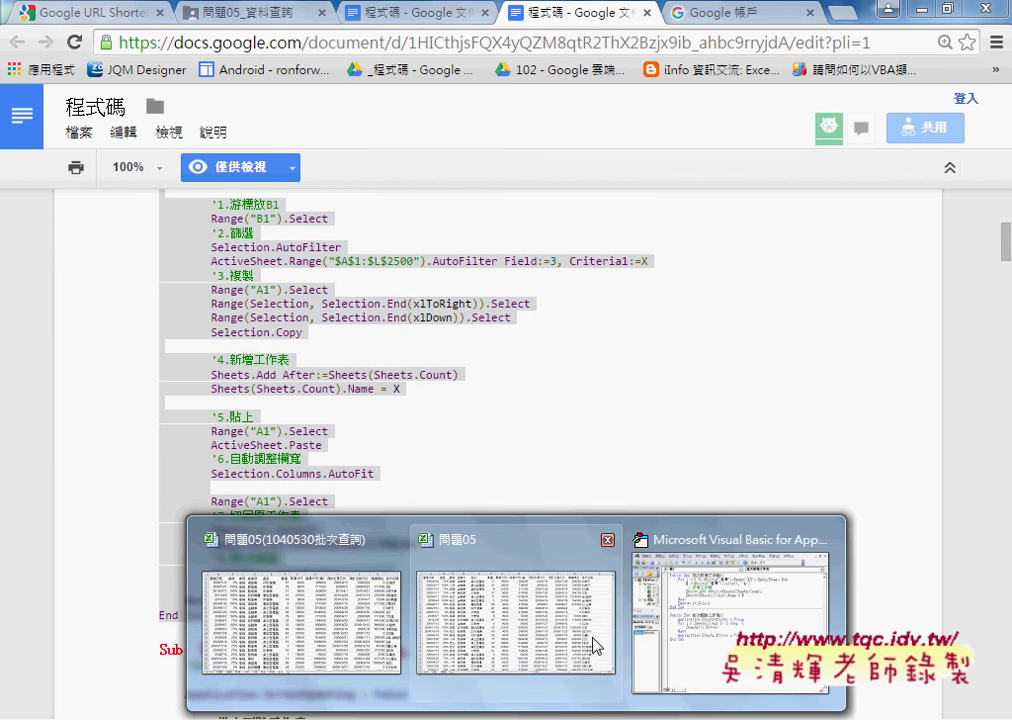
{"action": "left_click", "coordinate": [714, 652]}
{"action": "key", "text": "ctrl+v"}
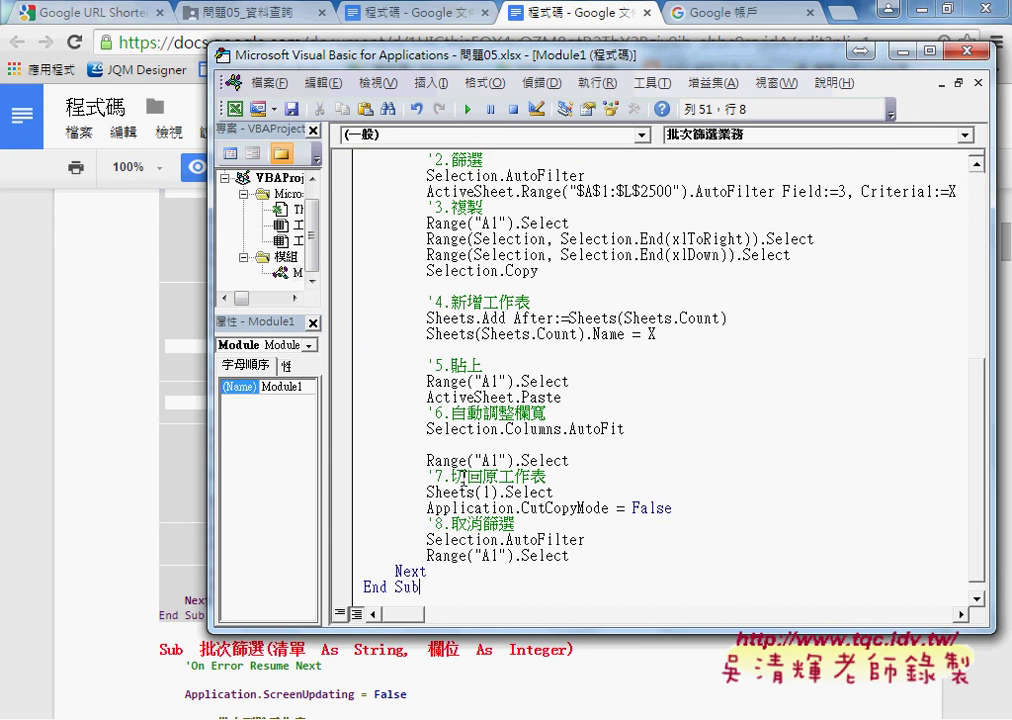
Return to the VBA editor and set a breakpoint on the X = Sheets("清單").Cells(i, "A") line.
{"action": "scroll", "coordinate": [475, 484], "scroll_direction": "up", "scroll_amount": 1}
{"action": "scroll", "coordinate": [475, 484], "scroll_direction": "up", "scroll_amount": 1}
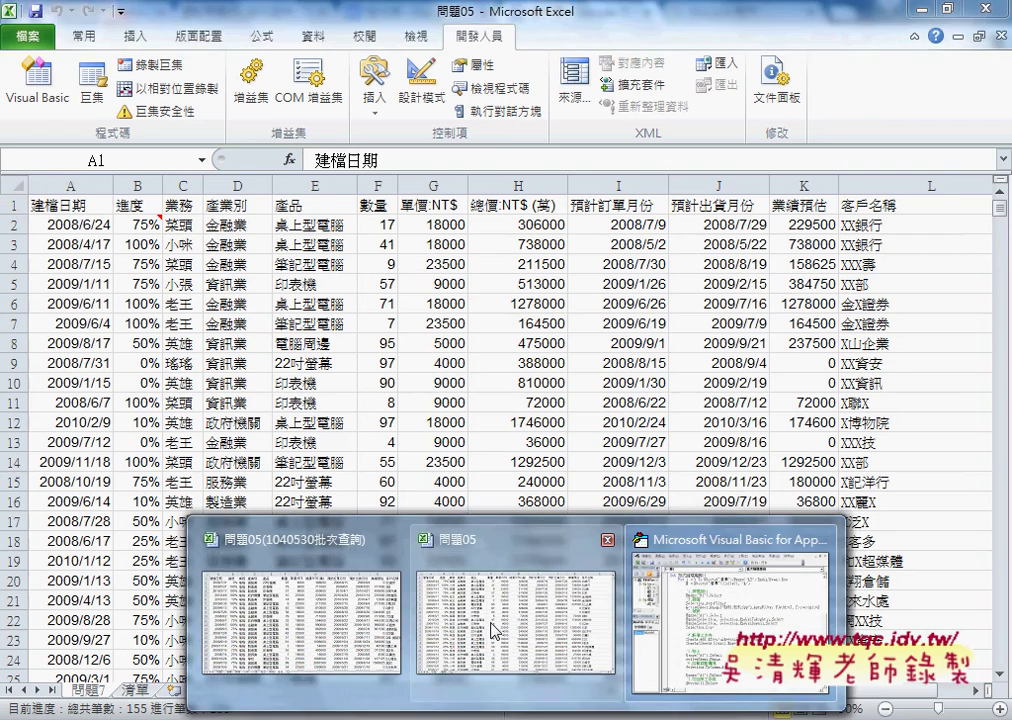
{"action": "left_click", "coordinate": [483, 621]}
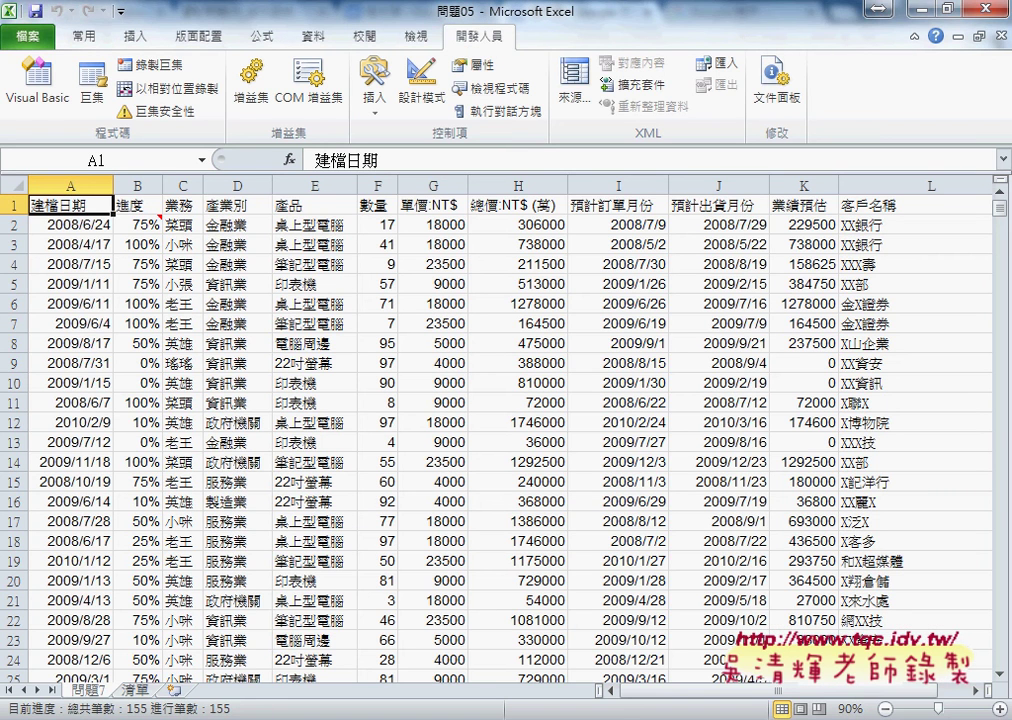
{"action": "mouse_move", "coordinate": [515, 715]}
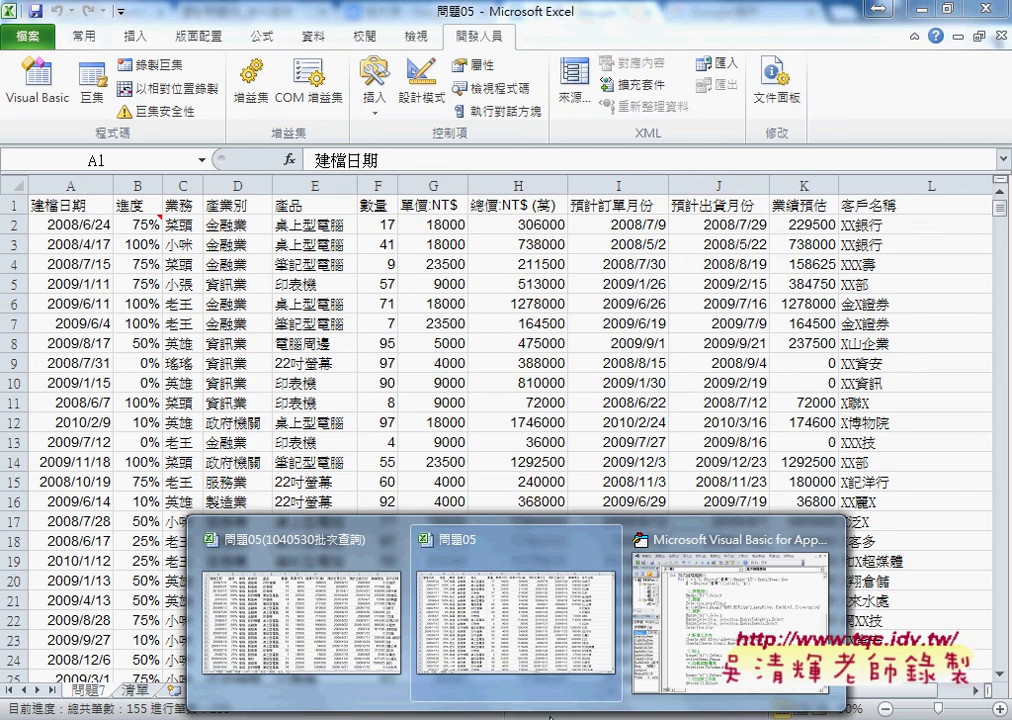
{"action": "left_click", "coordinate": [716, 597]}
{"action": "left_click", "coordinate": [484, 208]}
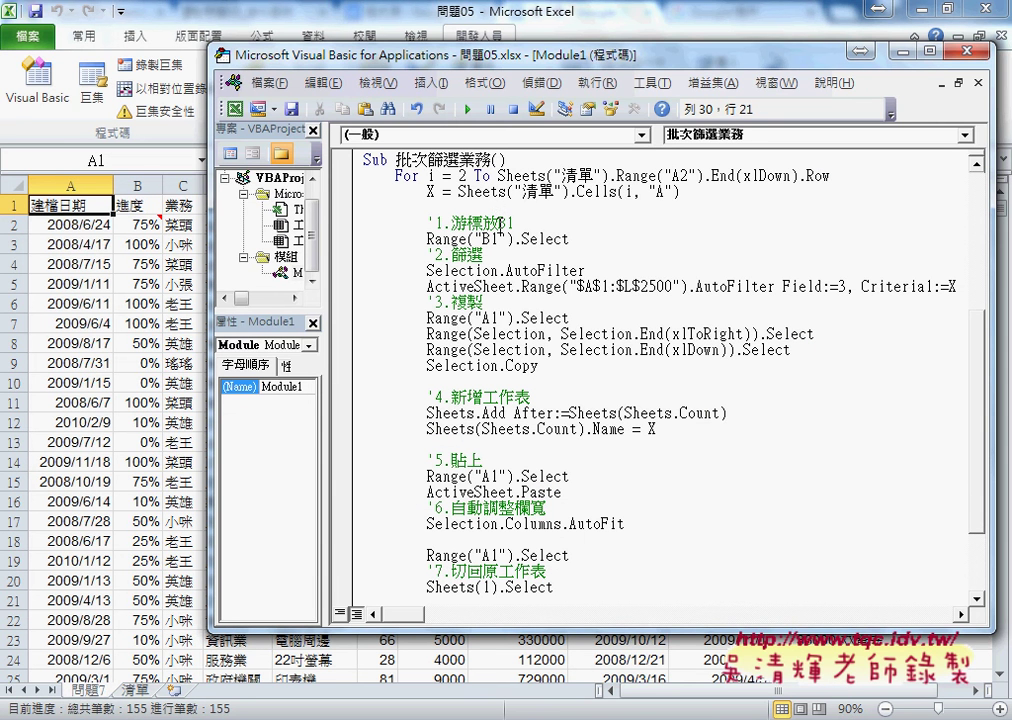
{"action": "left_click", "coordinate": [348, 196]}
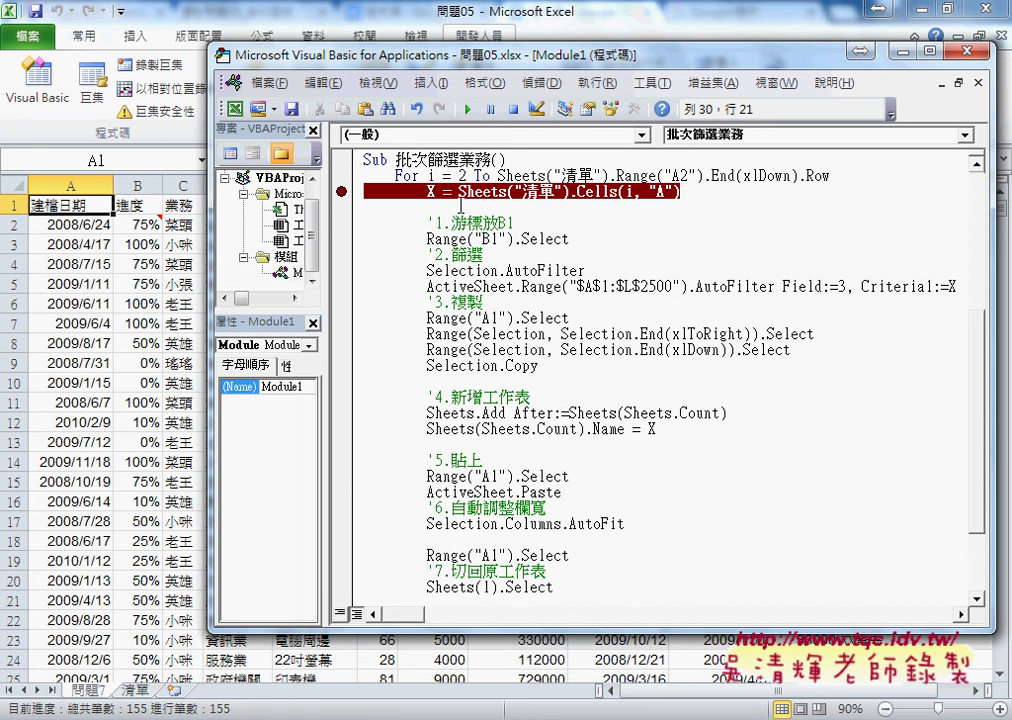
Run to the breakpoint, then step with F8 through filtering 菜頭, copying, and adding sheet 工作表14.
{"action": "left_click", "coordinate": [467, 109]}
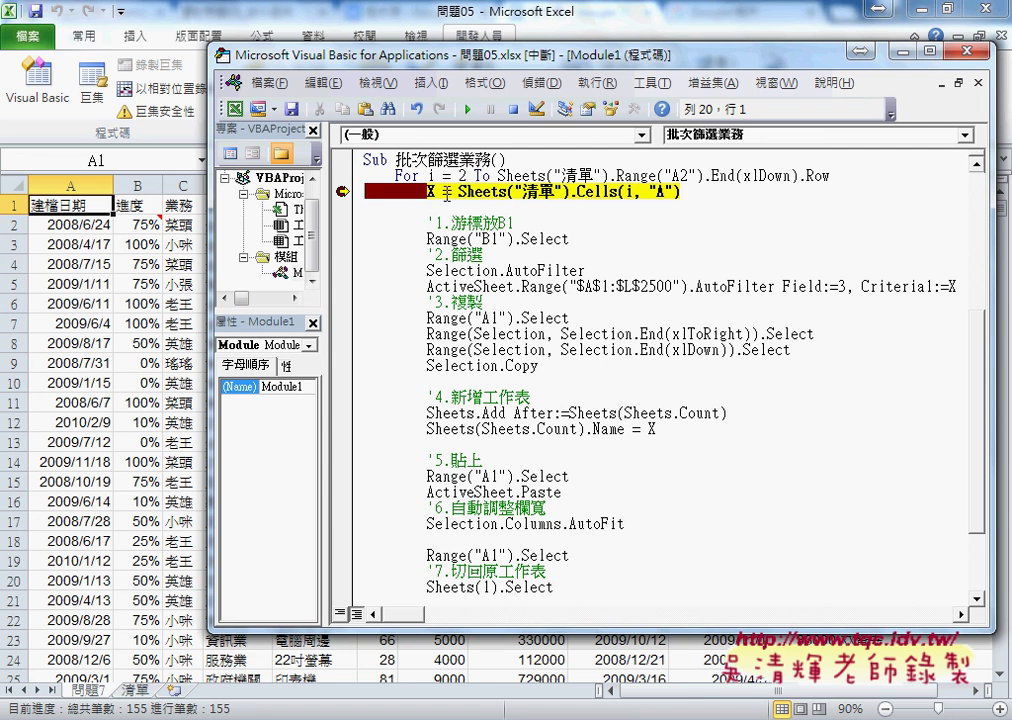
{"action": "mouse_move", "coordinate": [430, 191]}
{"action": "key", "text": "F8"}
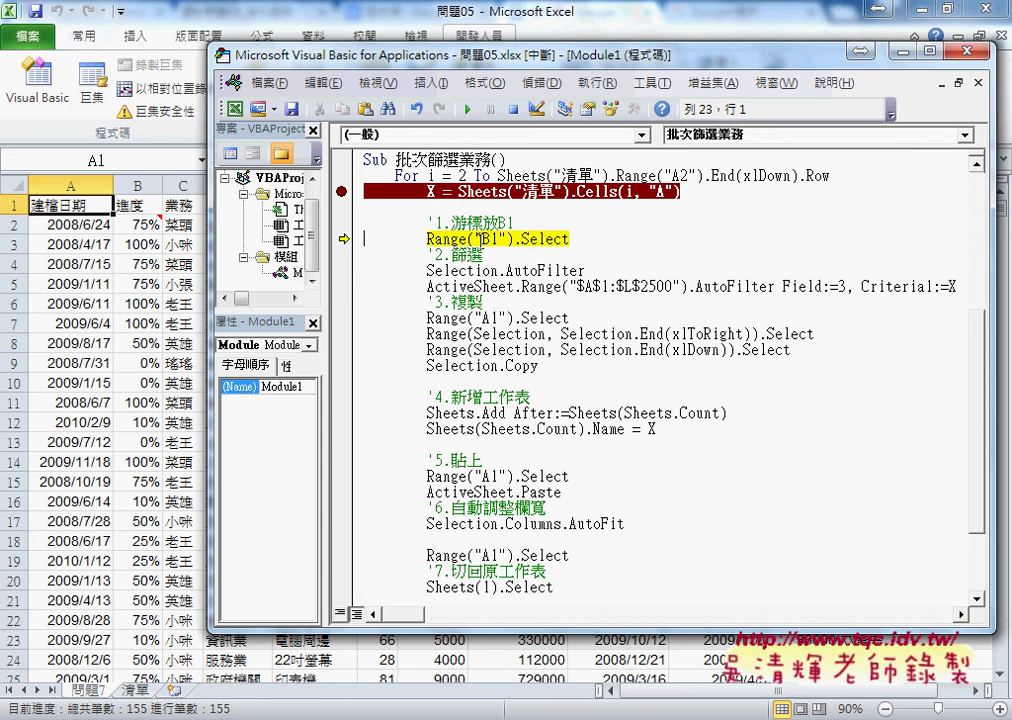
{"action": "key", "text": "F8"}
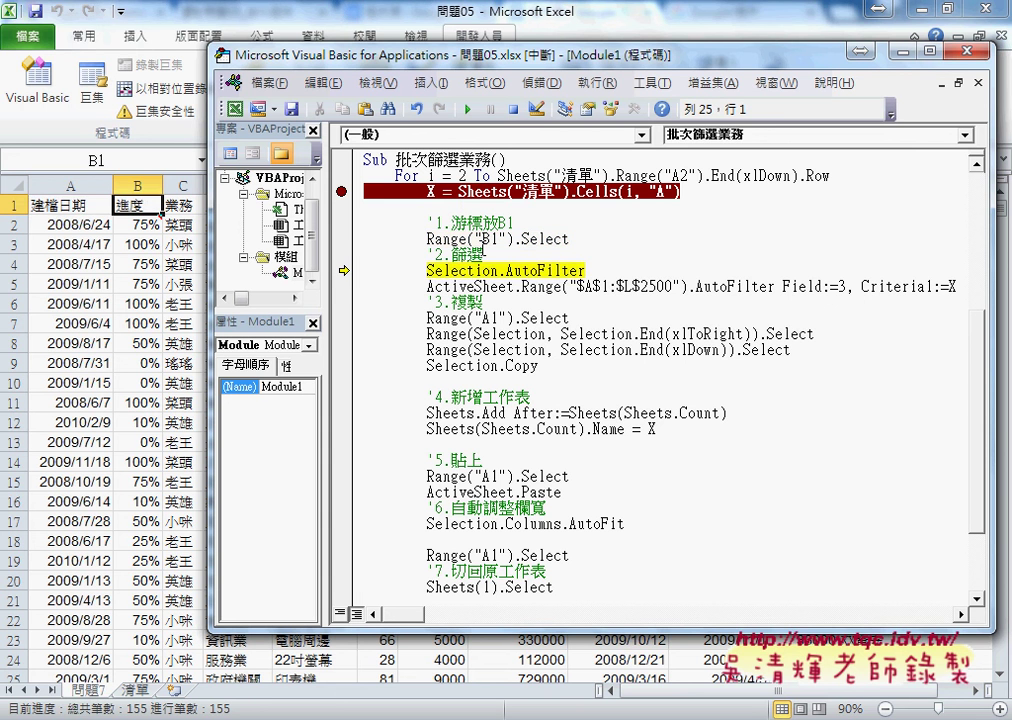
{"action": "key", "text": "F8"}
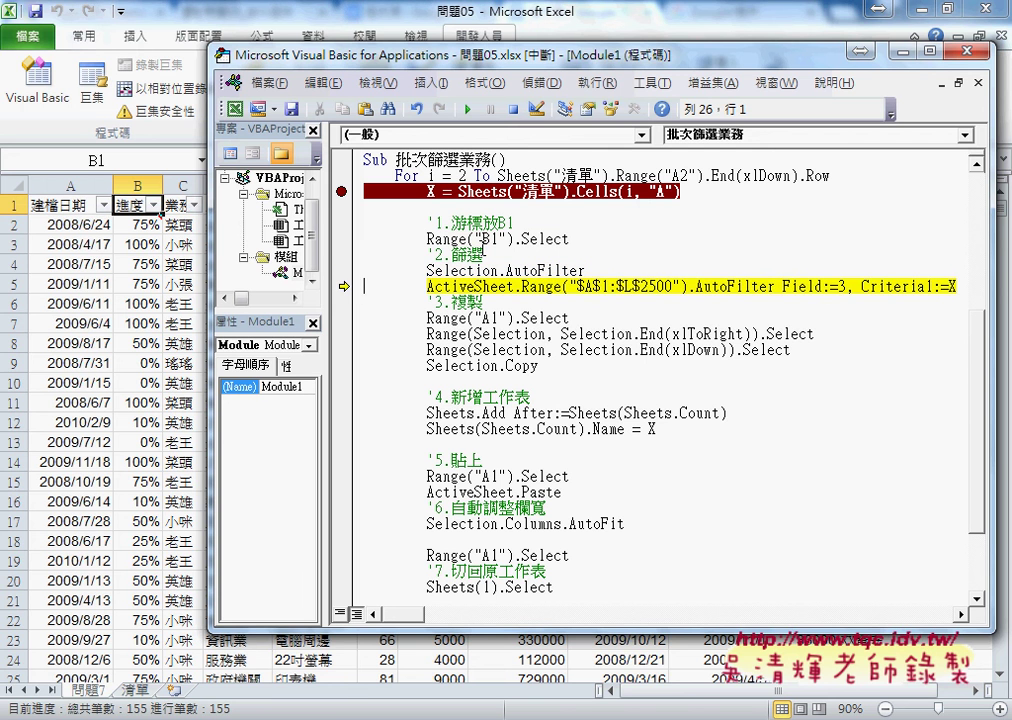
{"action": "key", "text": "F8"}
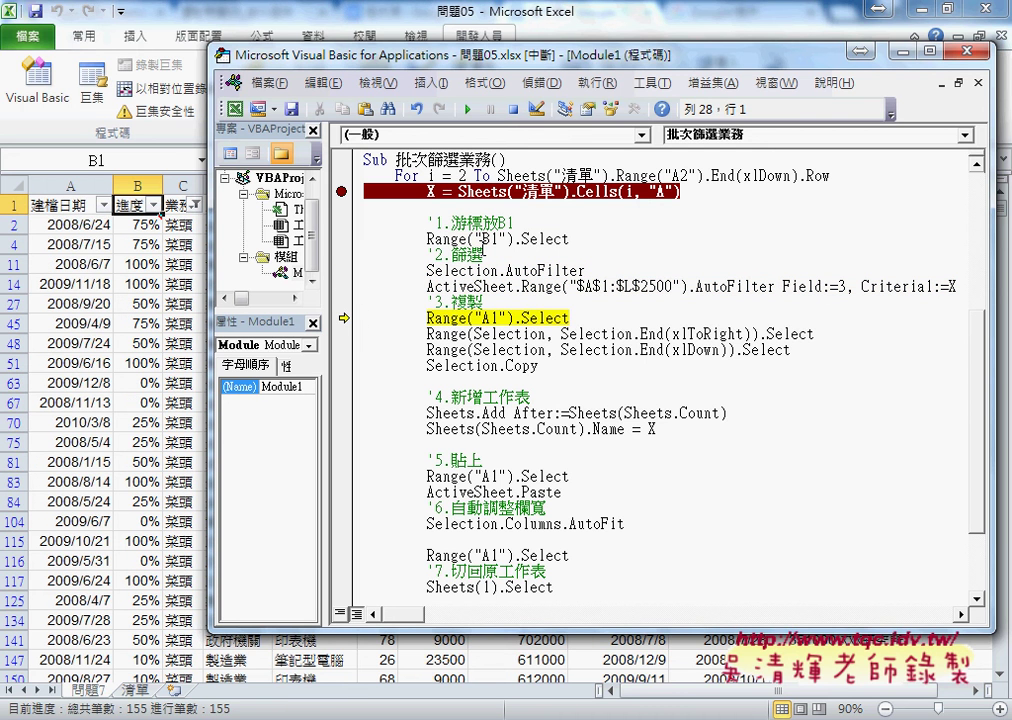
{"action": "key", "text": "F8"}
{"action": "key", "text": "F8"}
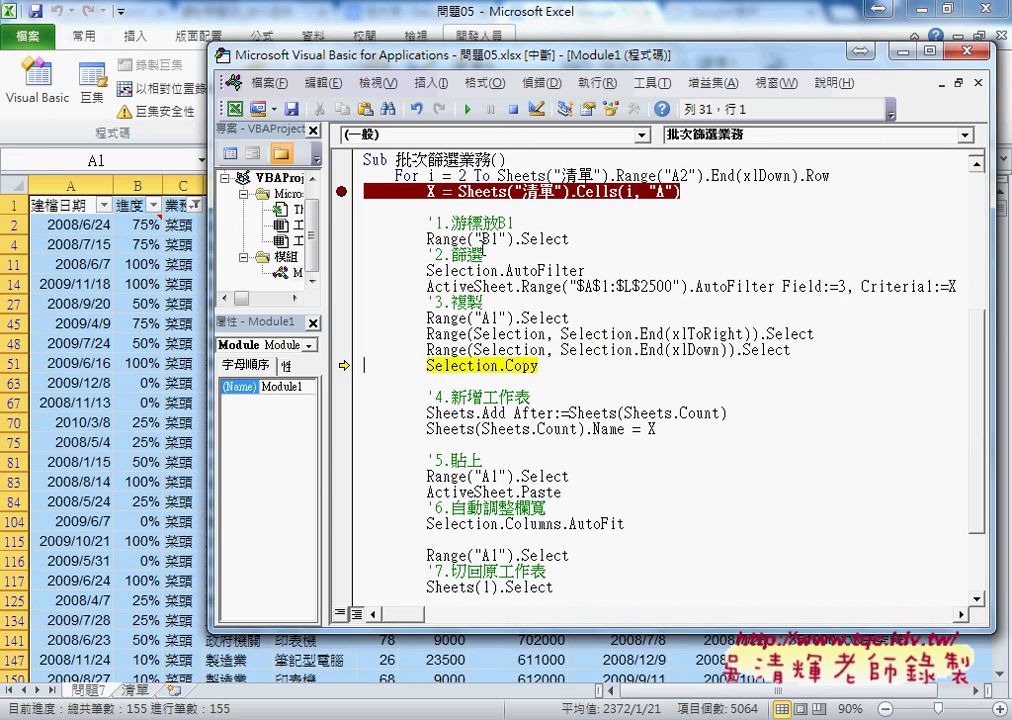
{"action": "key", "text": "F8"}
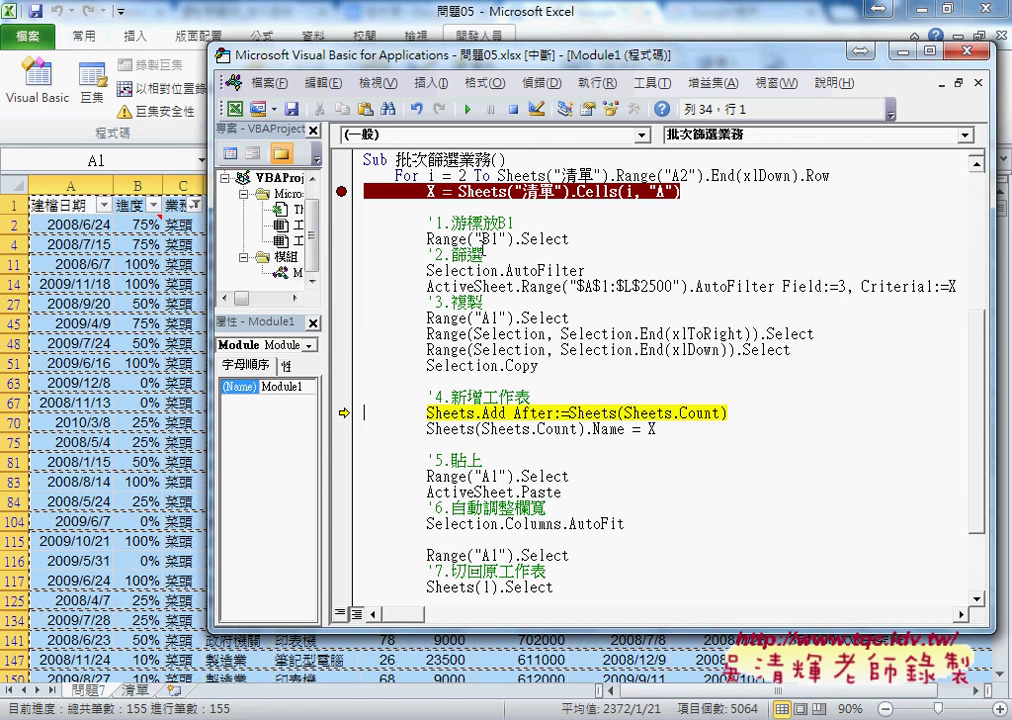
{"action": "key", "text": "F8"}
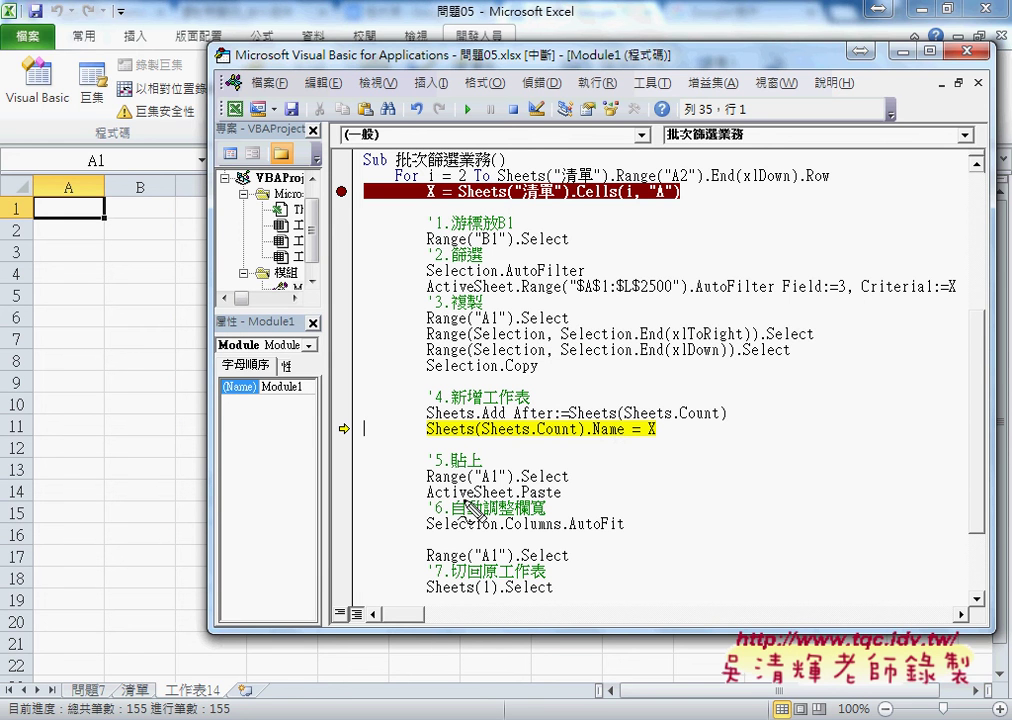
Step through renaming the sheet to 菜頭, pasting, auto-fitting, clearing the filter, and looping to the next name.
{"action": "left_click_drag", "start_coordinate": [155, 700], "coordinate": [207, 708]}
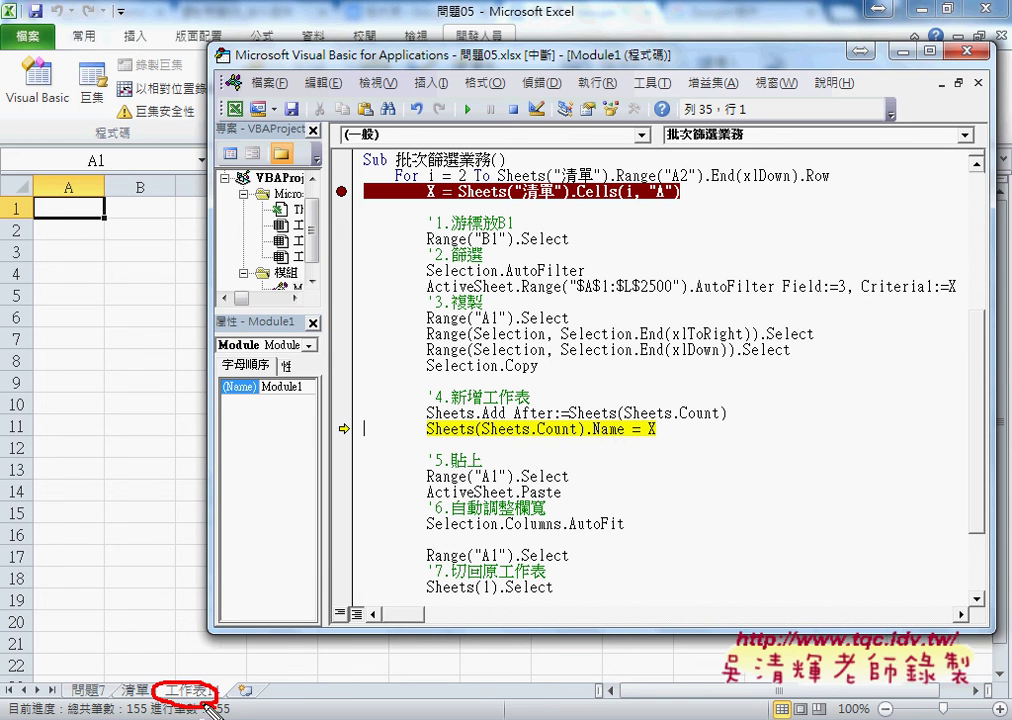
{"action": "key", "text": "Escape"}
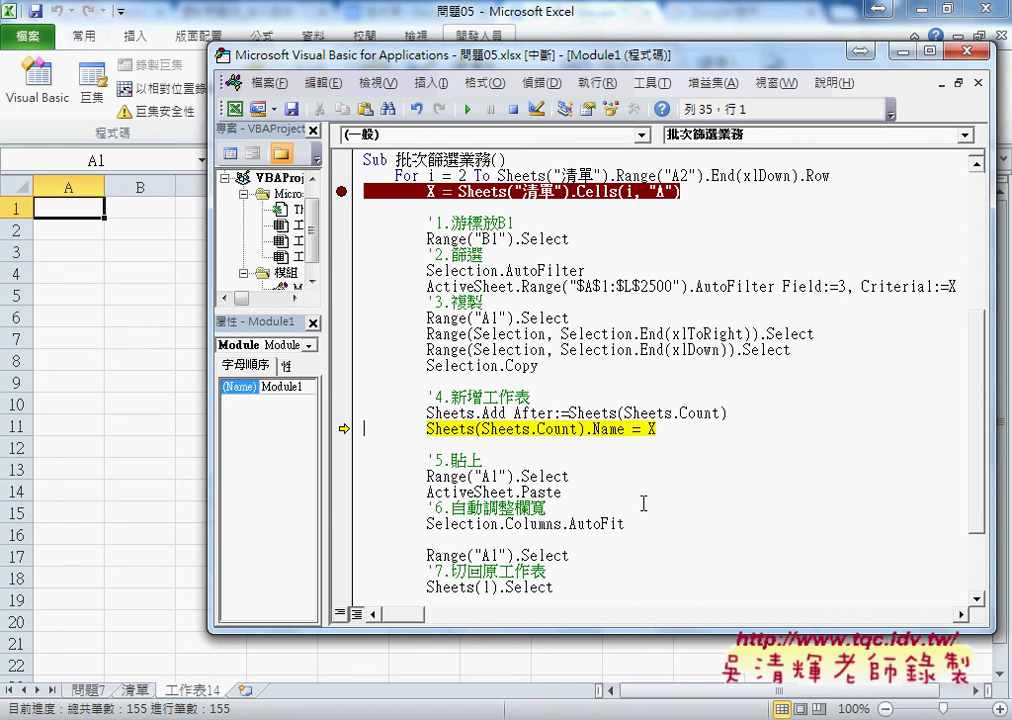
{"action": "mouse_move", "coordinate": [652, 430]}
{"action": "key", "text": "F8"}
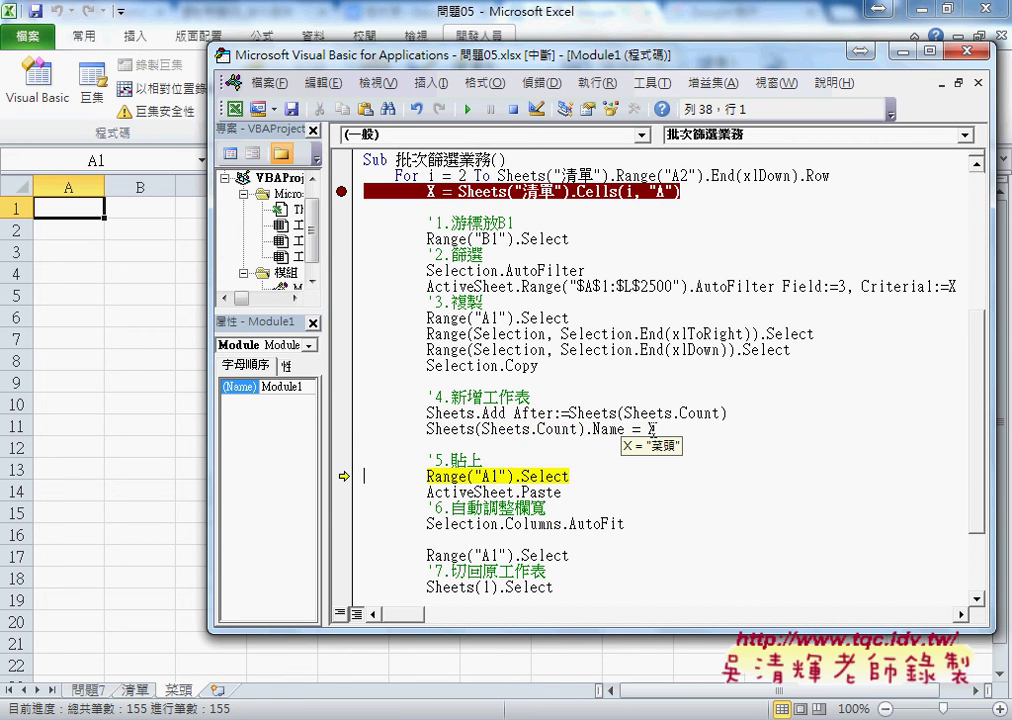
{"action": "scroll", "coordinate": [652, 420], "scroll_direction": "down", "scroll_amount": 2}
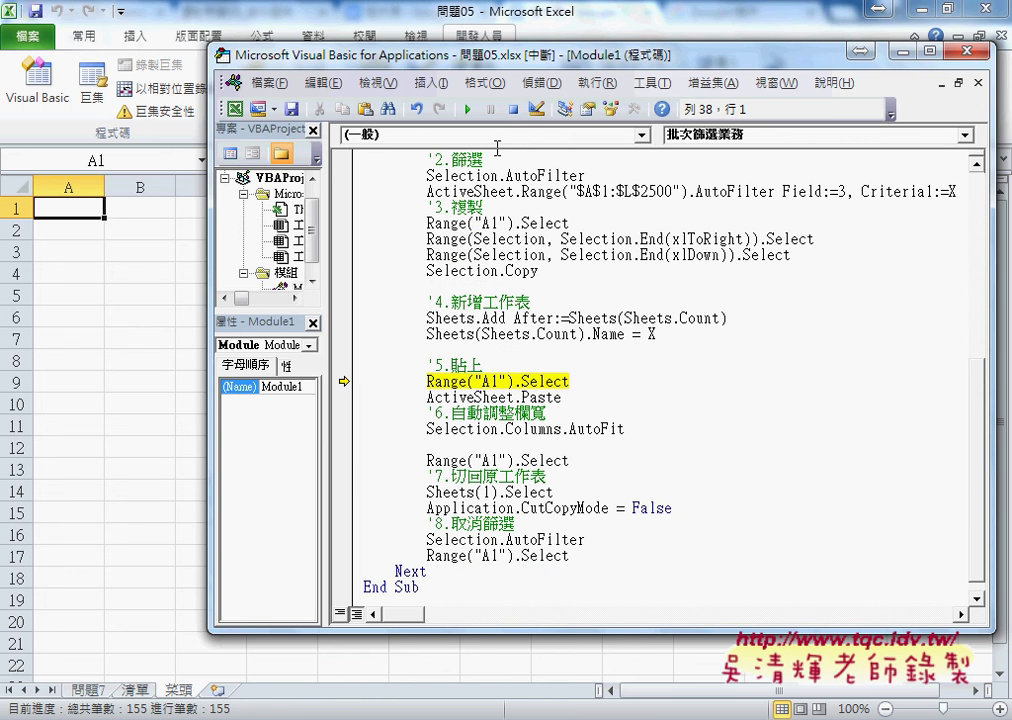
{"action": "key", "text": "F8"}
{"action": "key", "text": "F8"}
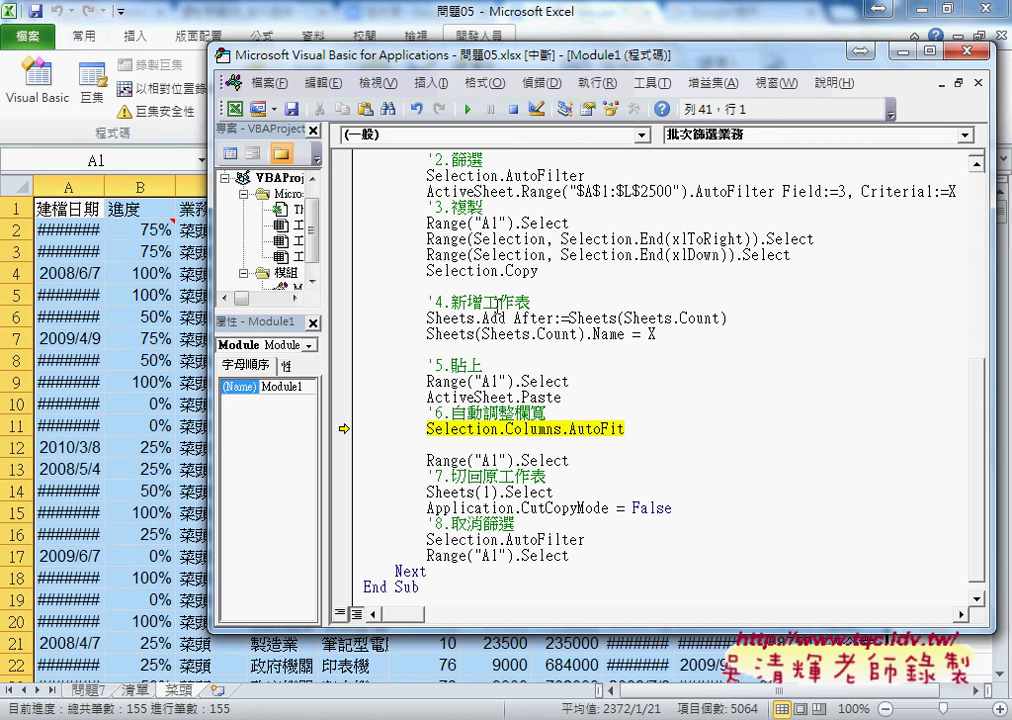
{"action": "key", "text": "F8"}
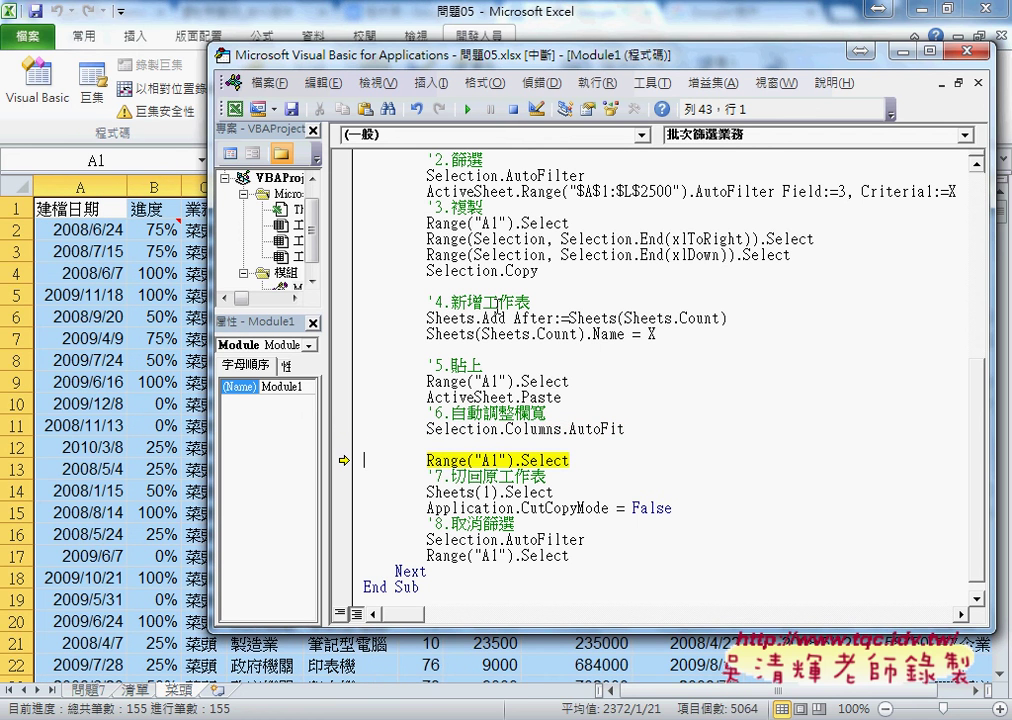
{"action": "key", "text": "F8"}
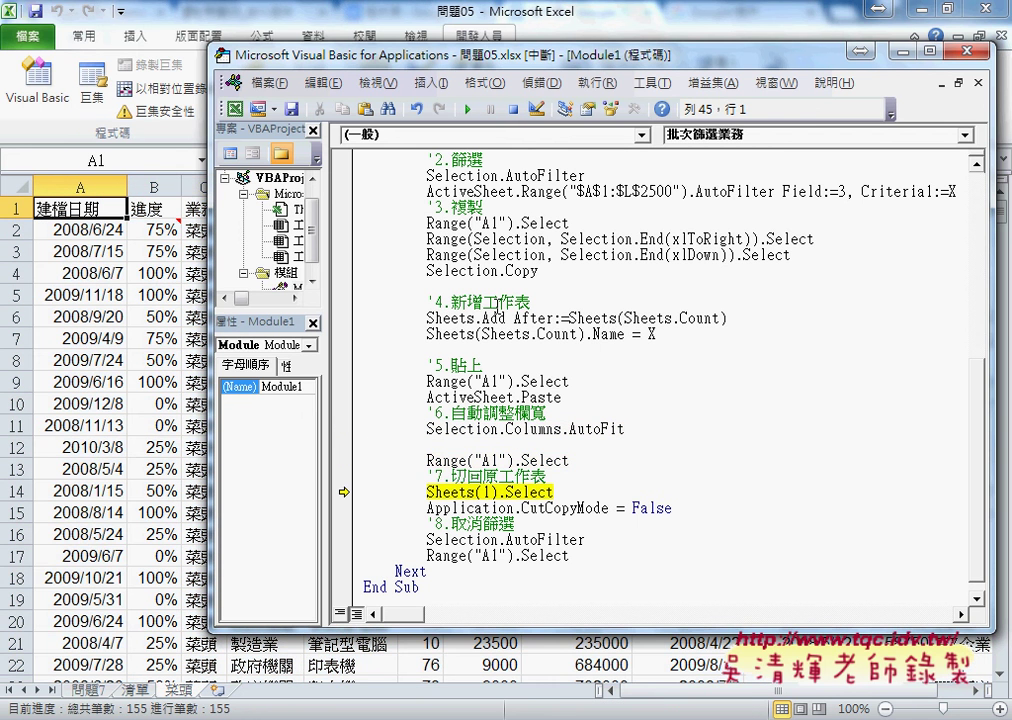
{"action": "key", "text": "F8"}
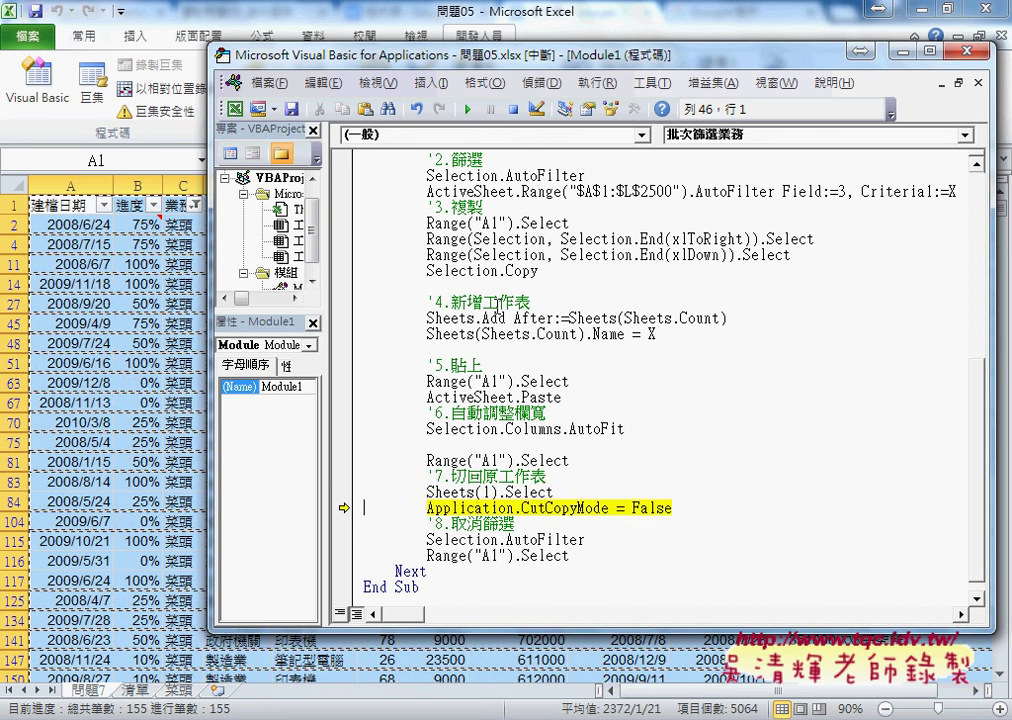
{"action": "key", "text": "F8"}
{"action": "key", "text": "F8"}
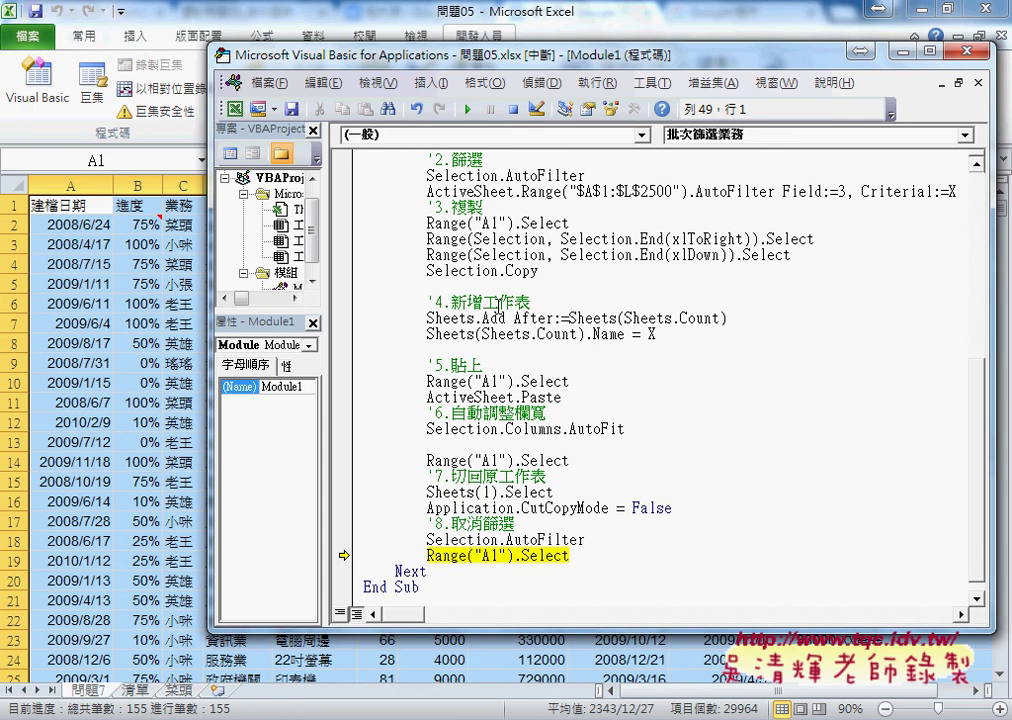
{"action": "key", "text": "F8"}
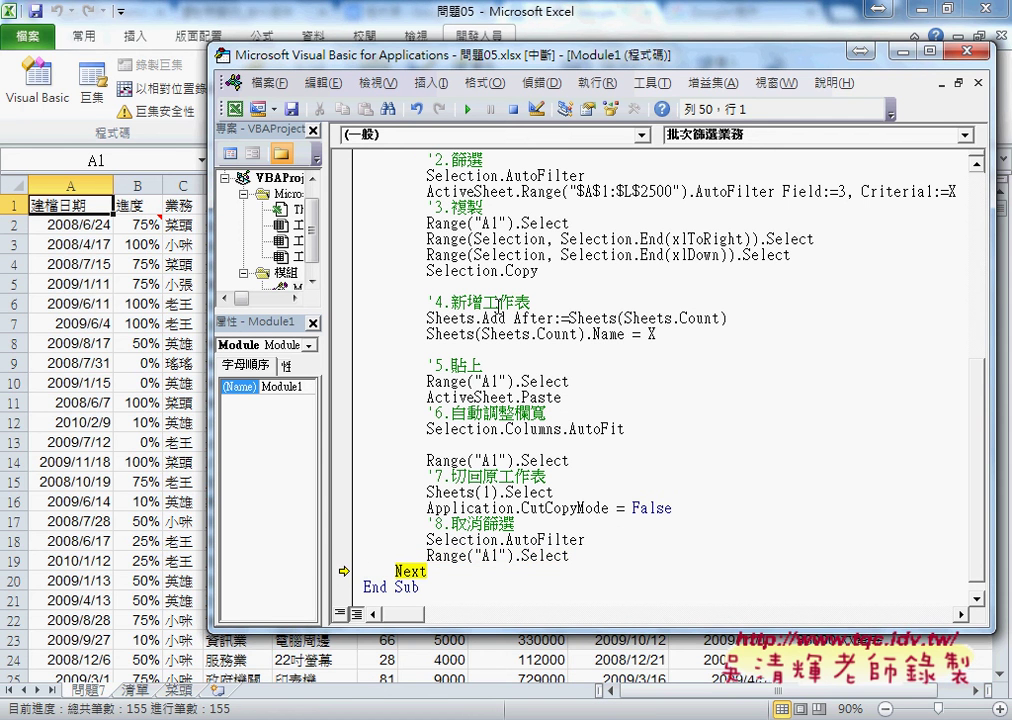
{"action": "key", "text": "F8"}
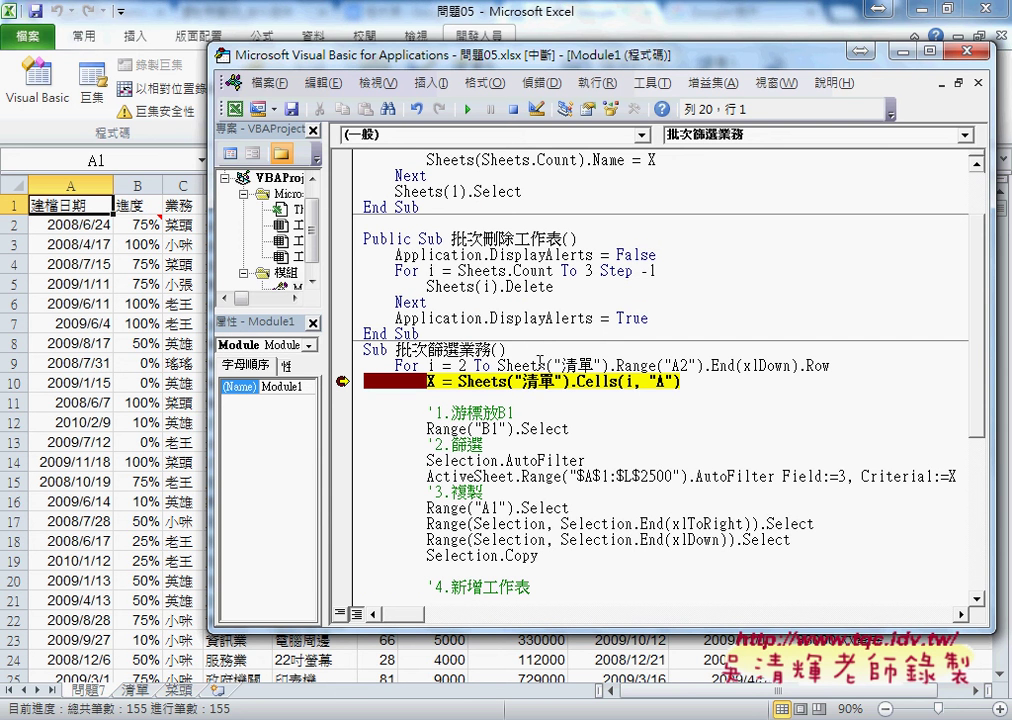
{"action": "key", "text": "F8"}
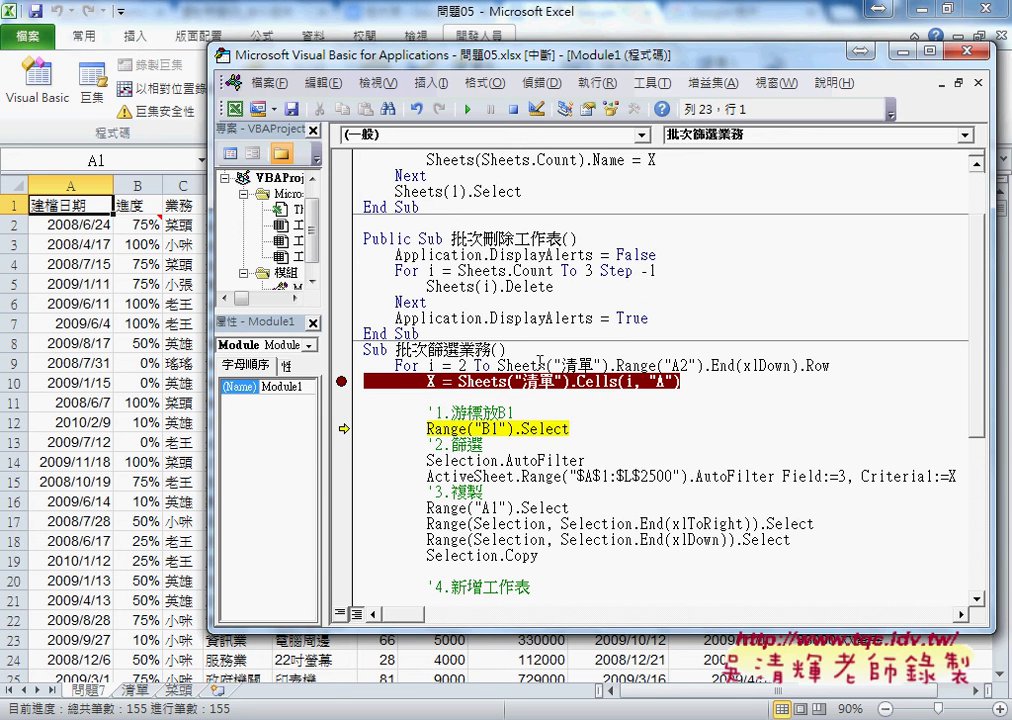
Clear the X-line breakpoint and run the rest, creating sheets 小咪 through 瑤瑤.
{"action": "mouse_move", "coordinate": [401, 381]}
{"action": "left_click", "coordinate": [341, 381]}
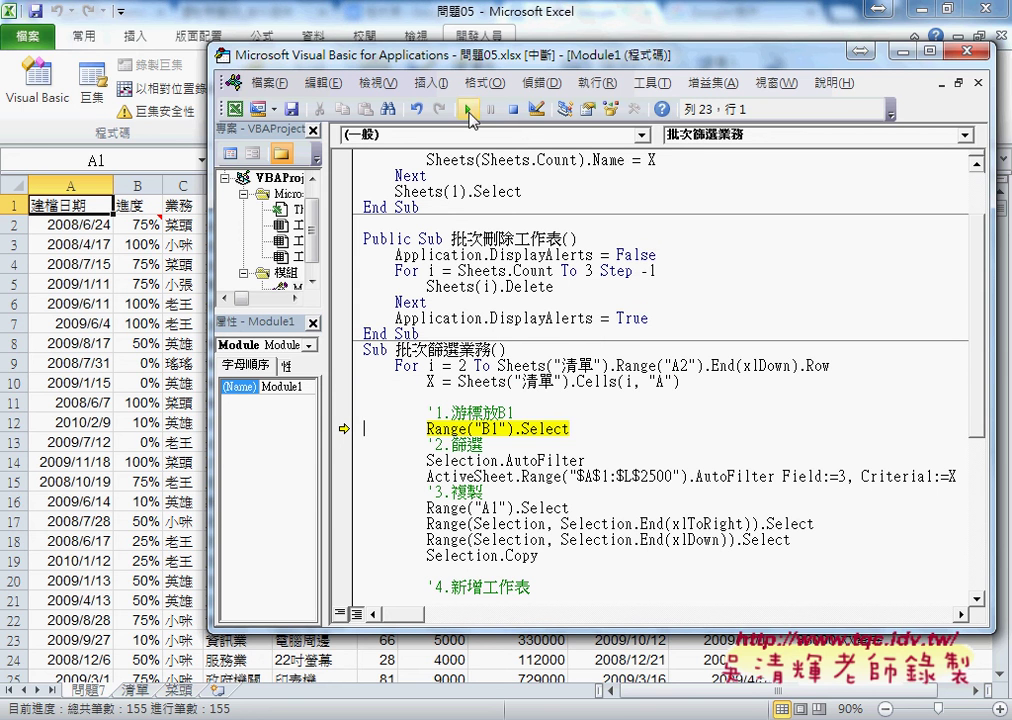
{"action": "left_click", "coordinate": [468, 110]}
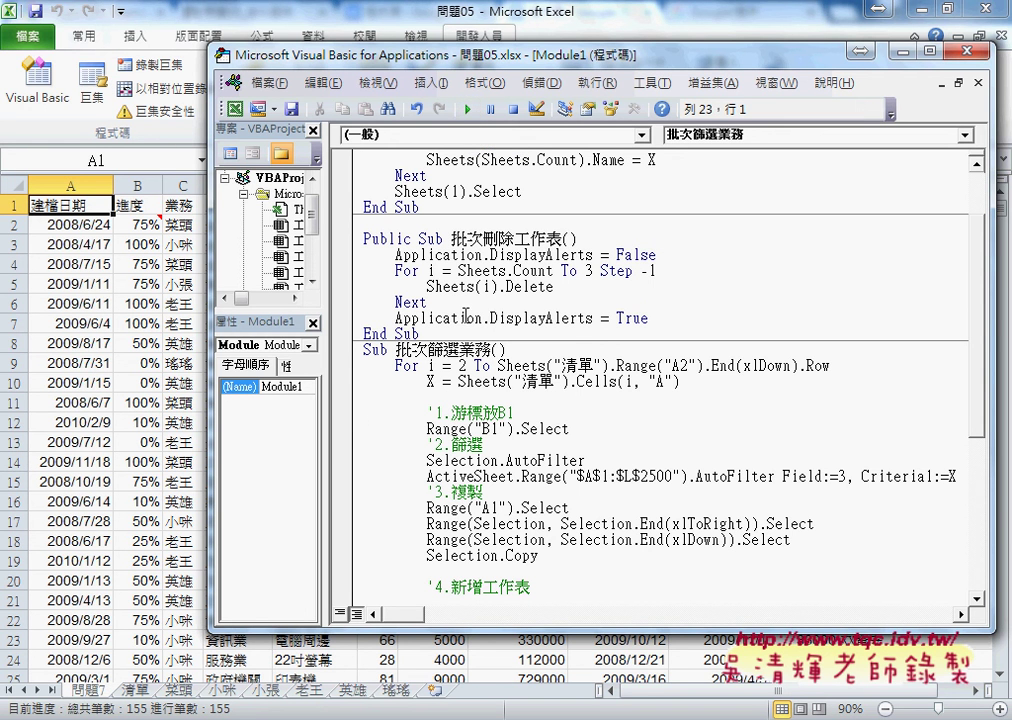
Add an indented Application.ScreenUpdating = False line under the Sub header.
{"action": "left_click", "coordinate": [548, 352]}
{"action": "key", "text": "Return"}
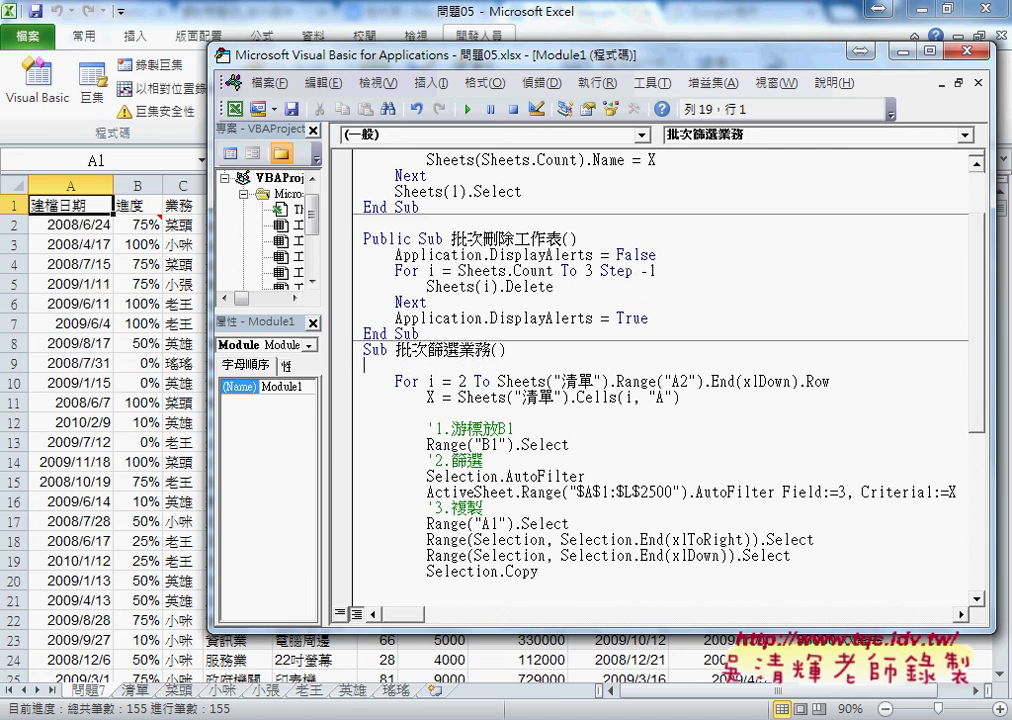
{"action": "key", "text": "Tab"}
{"action": "type", "text": "app"}
{"action": "type", "text": "lica"}
{"action": "type", "text": "tion"}
{"action": "type", "text": "."}
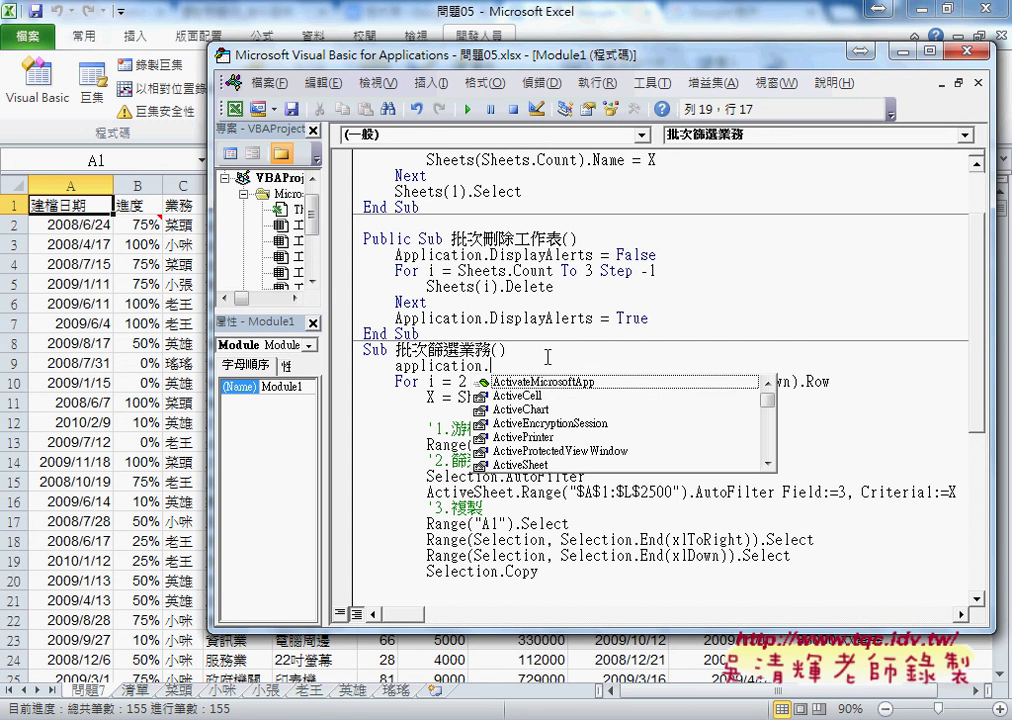
{"action": "type", "text": "sc "}
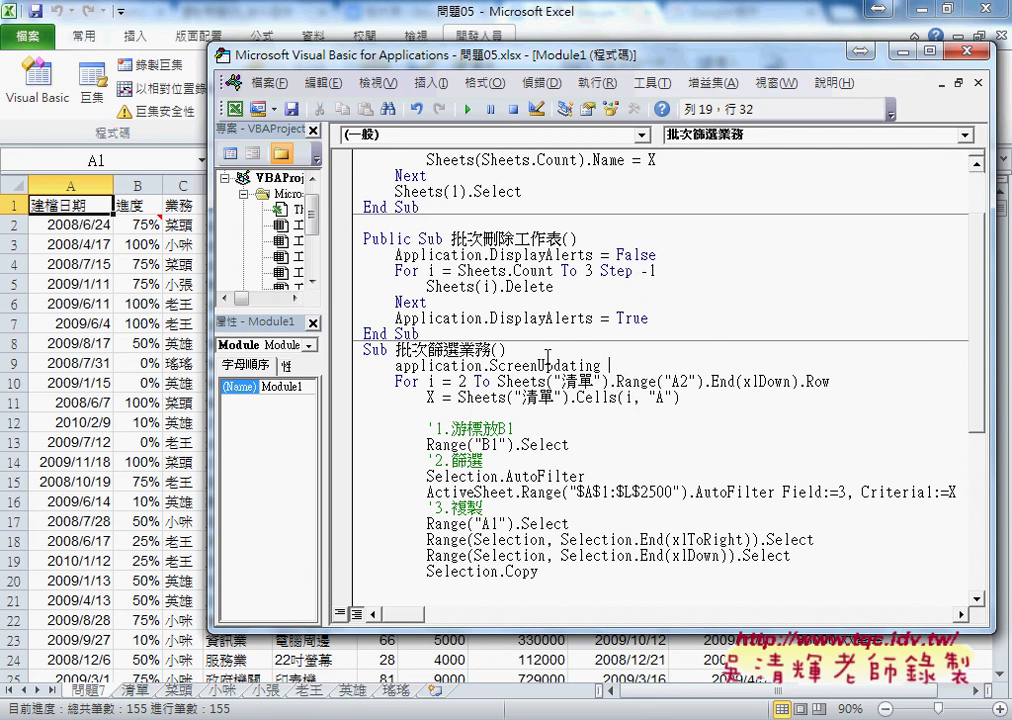
{"action": "type", "text": "="}
{"action": "key", "text": "Down"}
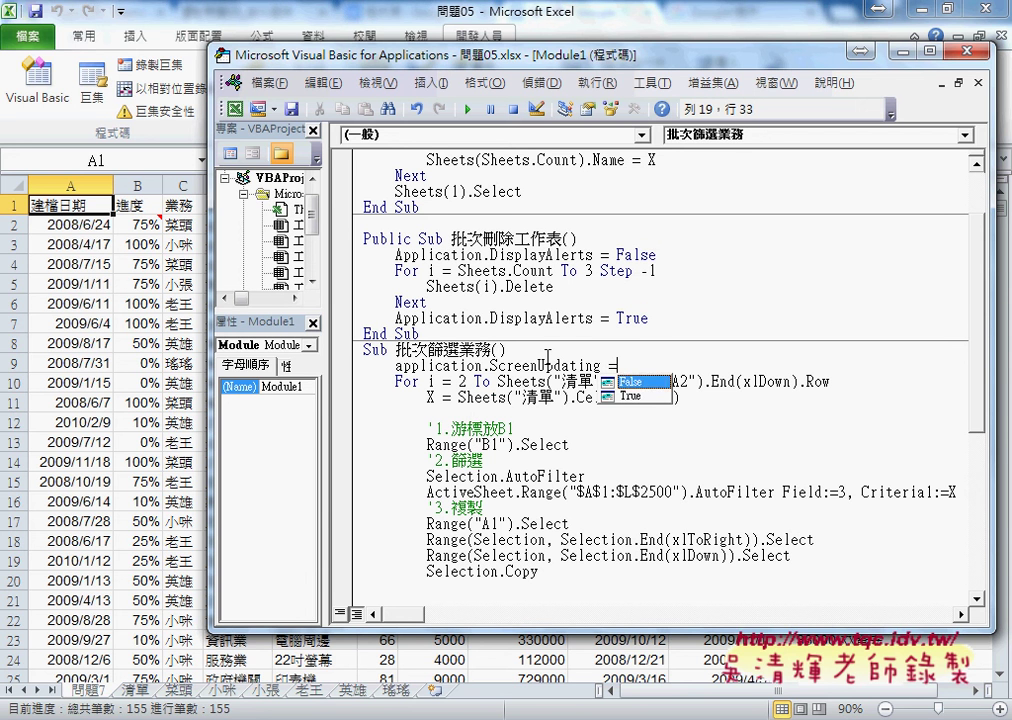
{"action": "key", "text": "space"}
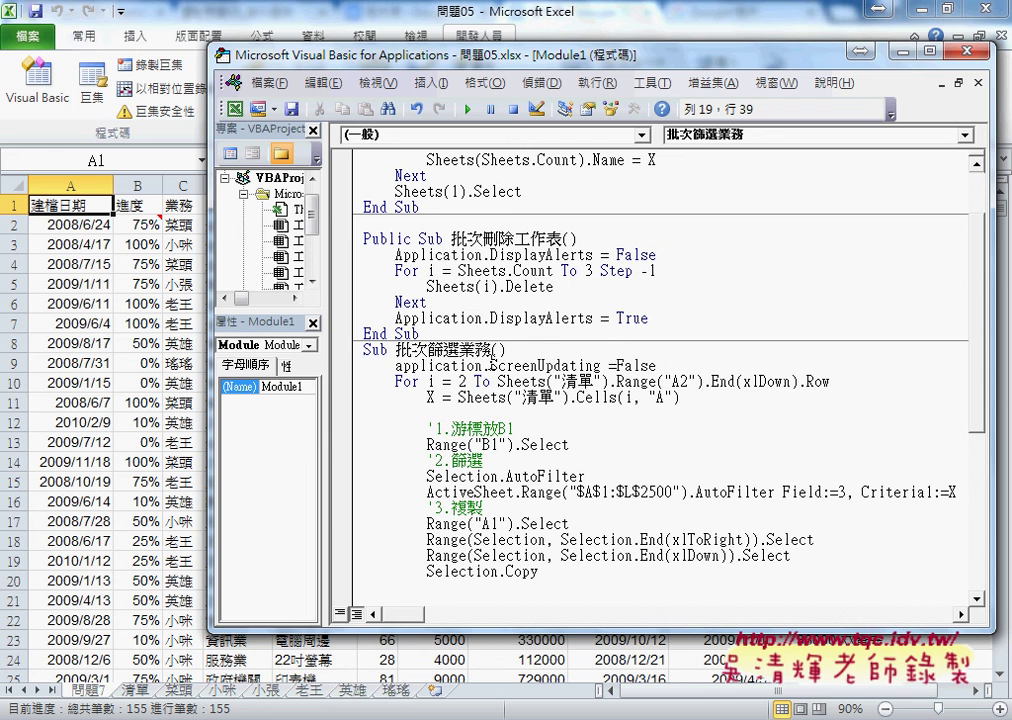
{"action": "left_click_drag", "start_coordinate": [617, 366], "coordinate": [394, 366]}
{"action": "key", "text": "ctrl+c"}
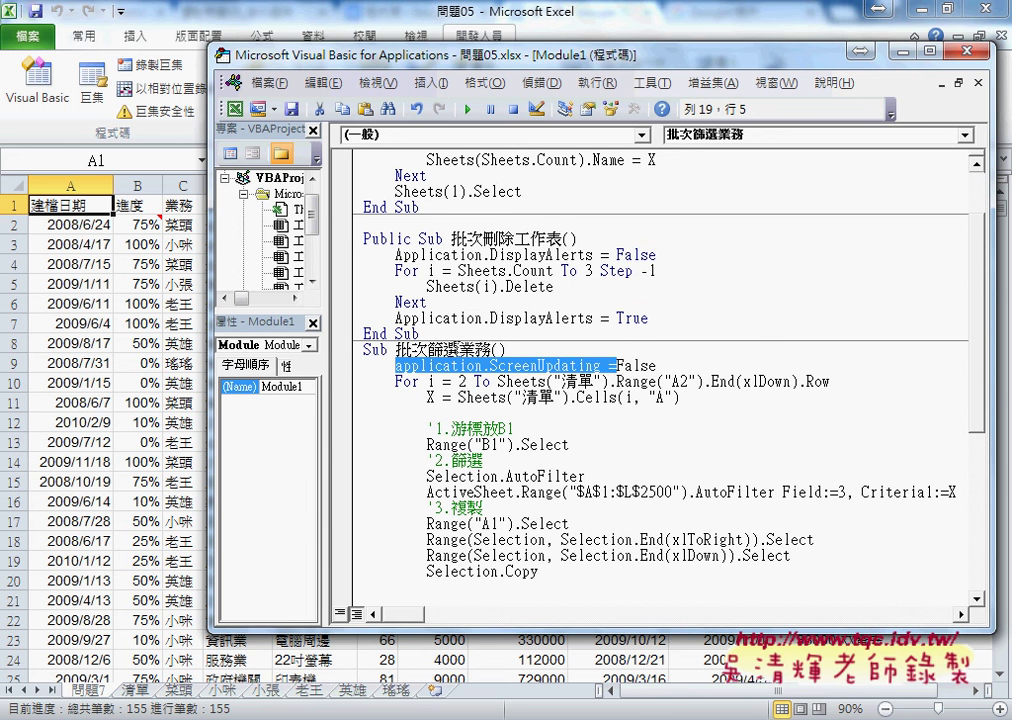
Add Application.ScreenUpdating = True on a new line after the loop's Next.
{"action": "scroll", "coordinate": [394, 366], "scroll_direction": "down", "scroll_amount": 7}
{"action": "left_click", "coordinate": [448, 558]}
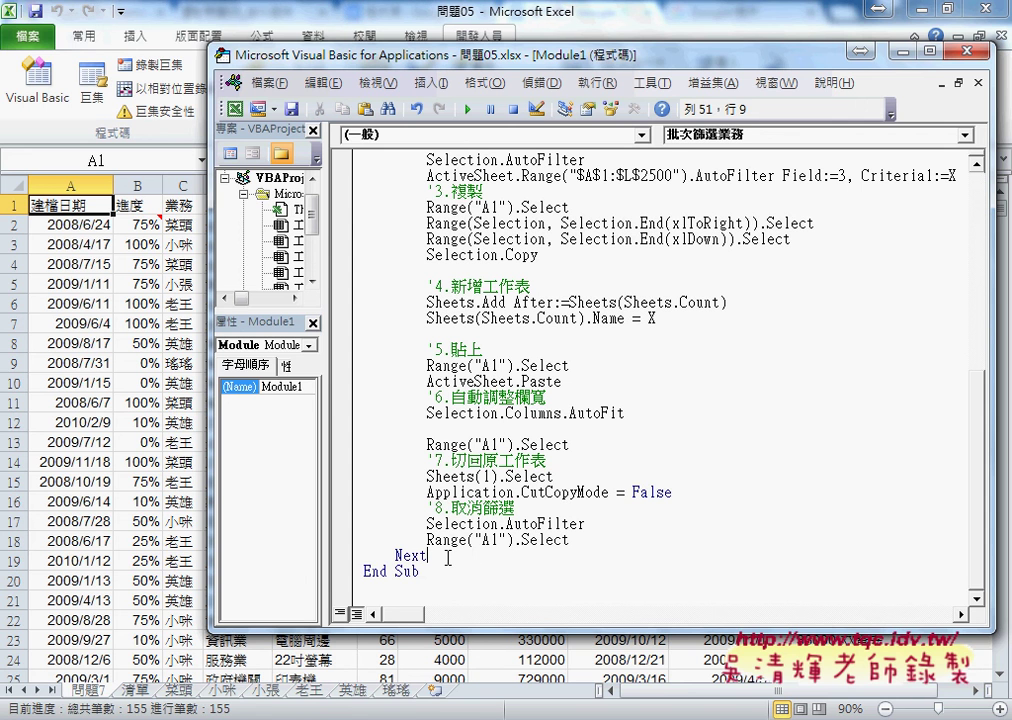
{"action": "key", "text": "Return"}
{"action": "key", "text": "ctrl+v"}
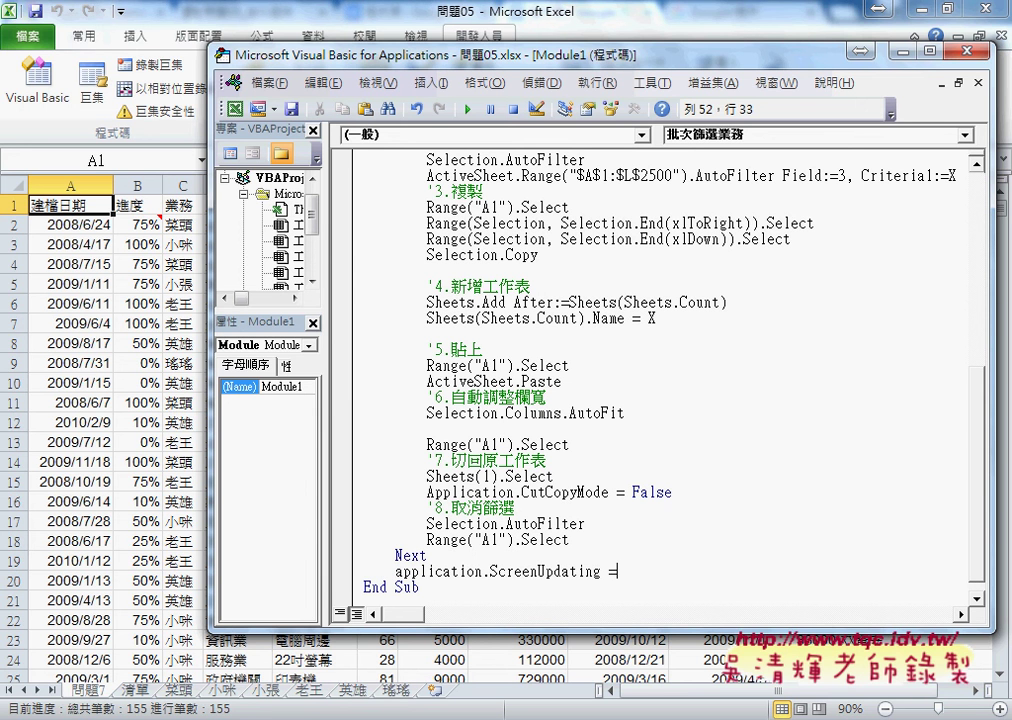
{"action": "key", "text": "BackSpace"}
{"action": "type", "text": "="}
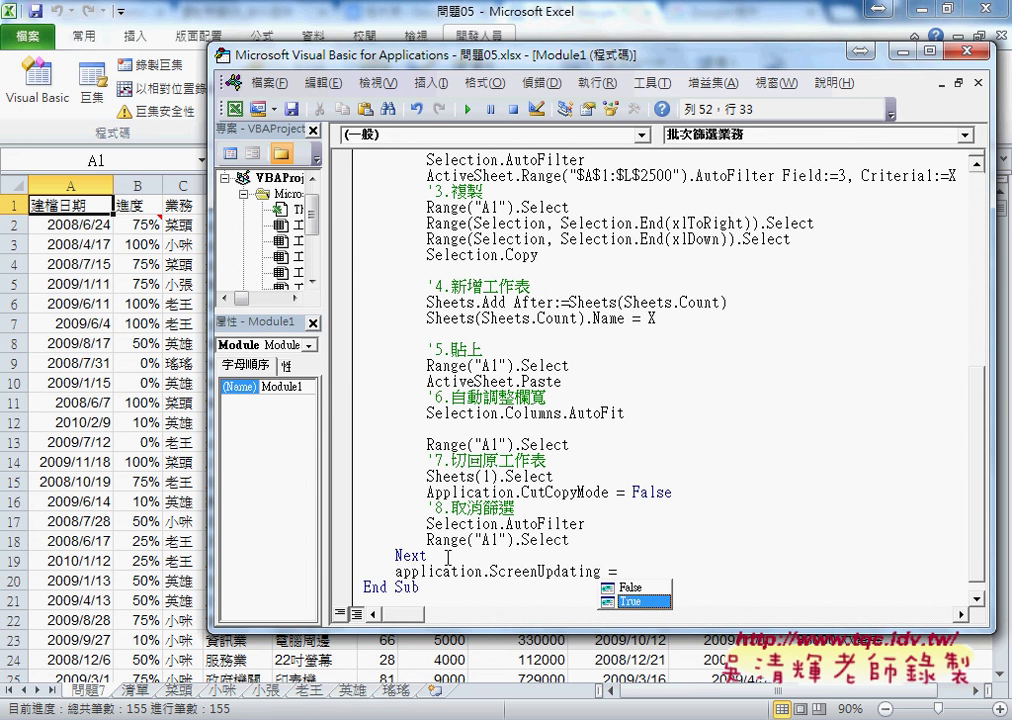
{"action": "key", "text": "Tab"}
{"action": "left_click", "coordinate": [440, 398]}
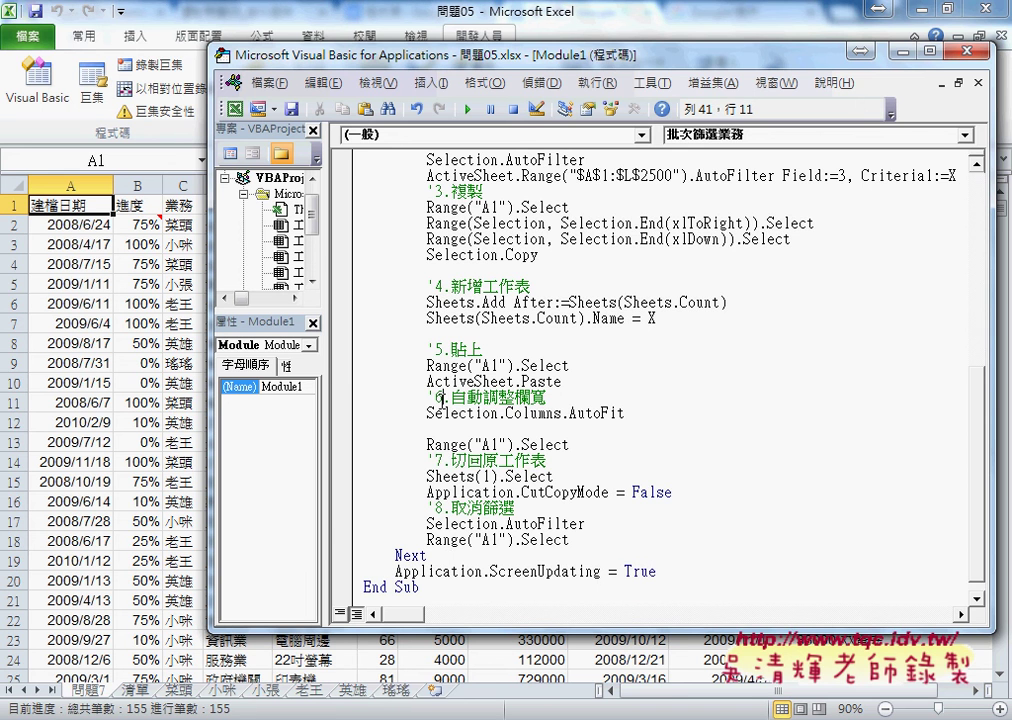
{"action": "scroll", "coordinate": [440, 398], "scroll_direction": "up", "scroll_amount": 2}
{"action": "scroll", "coordinate": [440, 398], "scroll_direction": "up", "scroll_amount": 3}
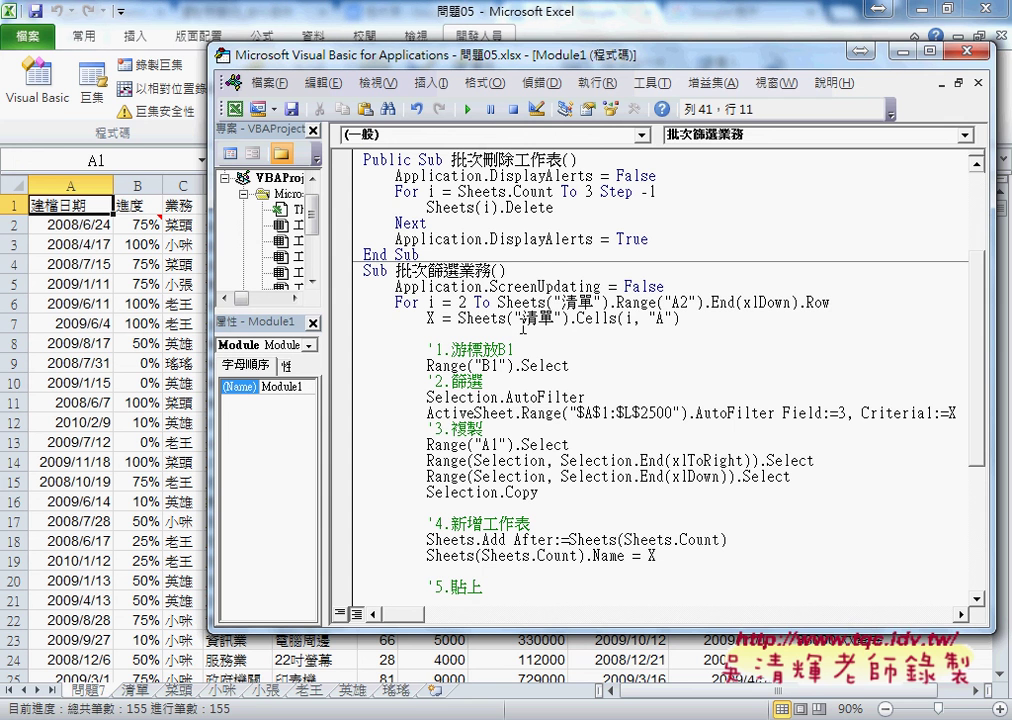
Insert a Call 批次刪除工作表 line below ScreenUpdating = False.
{"action": "left_click", "coordinate": [666, 286]}
{"action": "key", "text": "Return"}
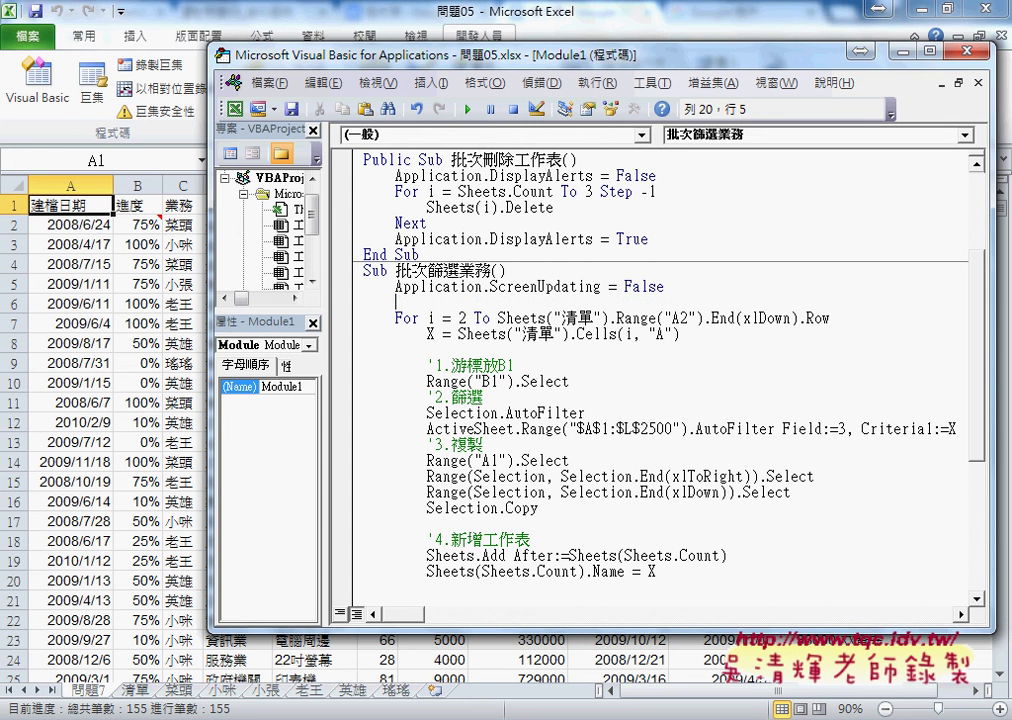
{"action": "scroll", "coordinate": [650, 380], "scroll_direction": "up", "scroll_amount": 2}
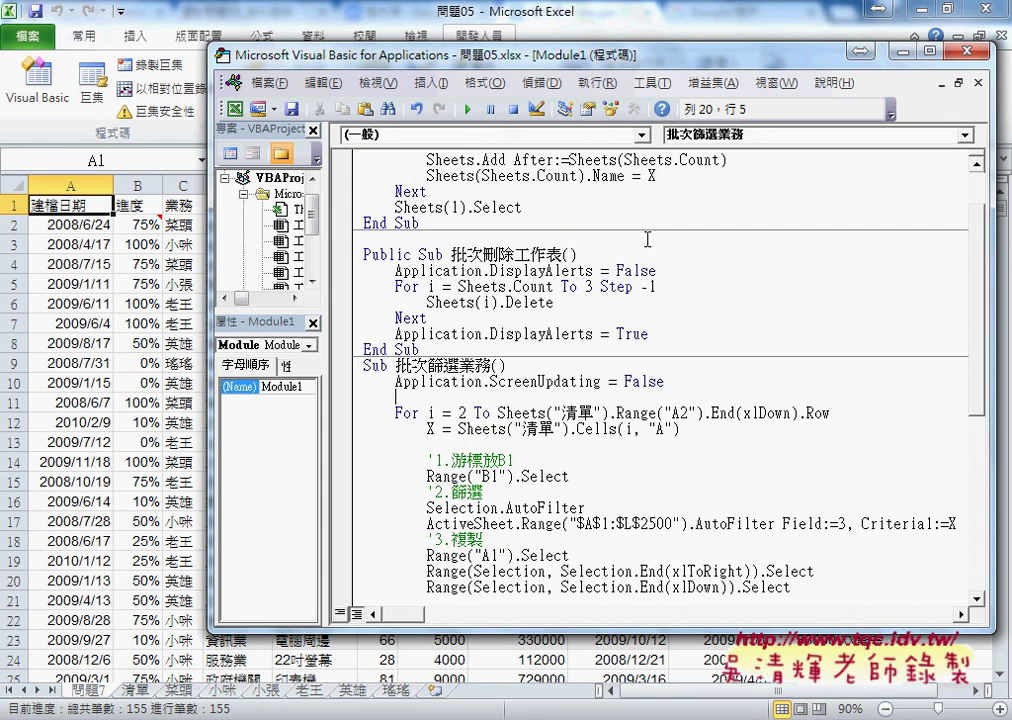
{"action": "left_click", "coordinate": [451, 254]}
{"action": "key", "text": "ctrl+shift+Right"}
{"action": "key", "text": "ctrl+c"}
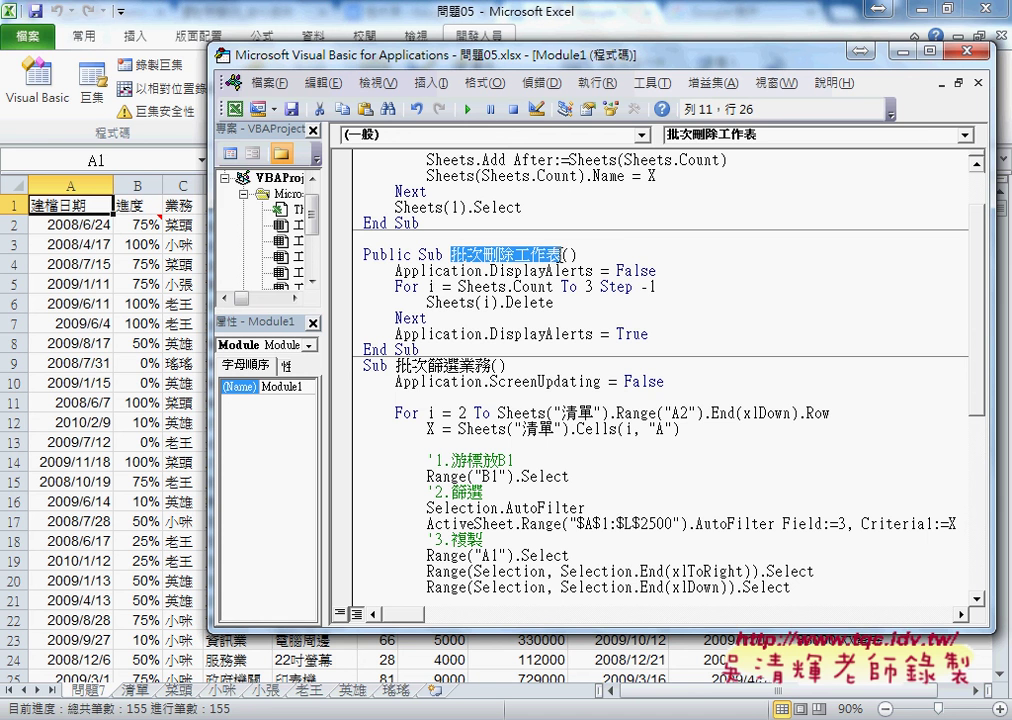
{"action": "left_click", "coordinate": [437, 397]}
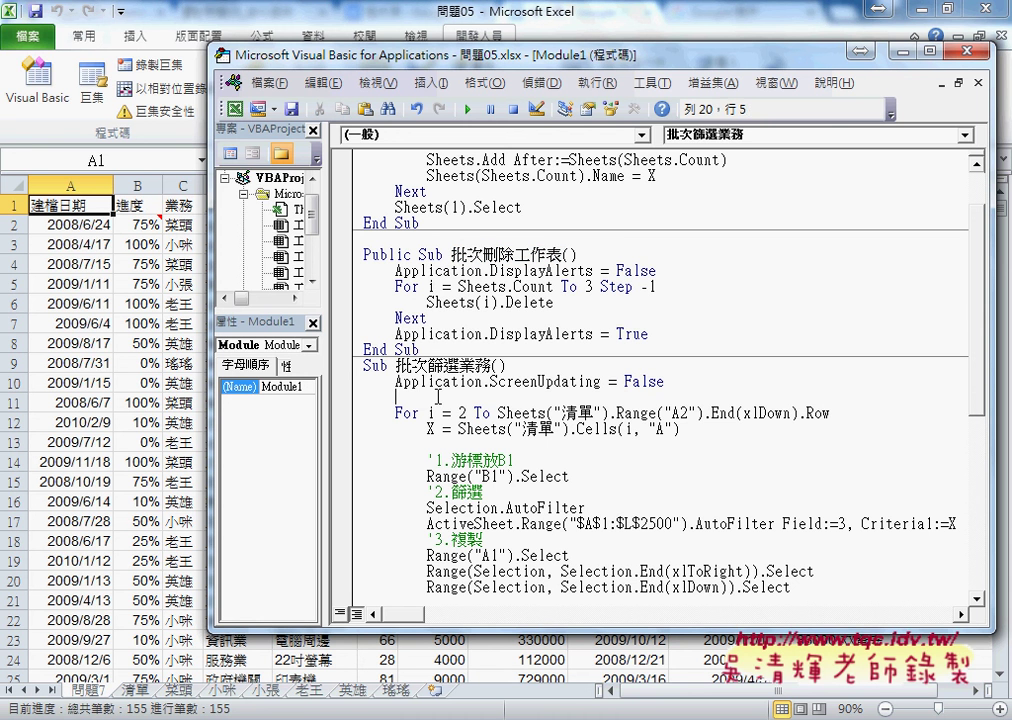
{"action": "type", "text": "ca"}
{"action": "type", "text": "ll"}
{"action": "key", "text": "ctrl+v"}
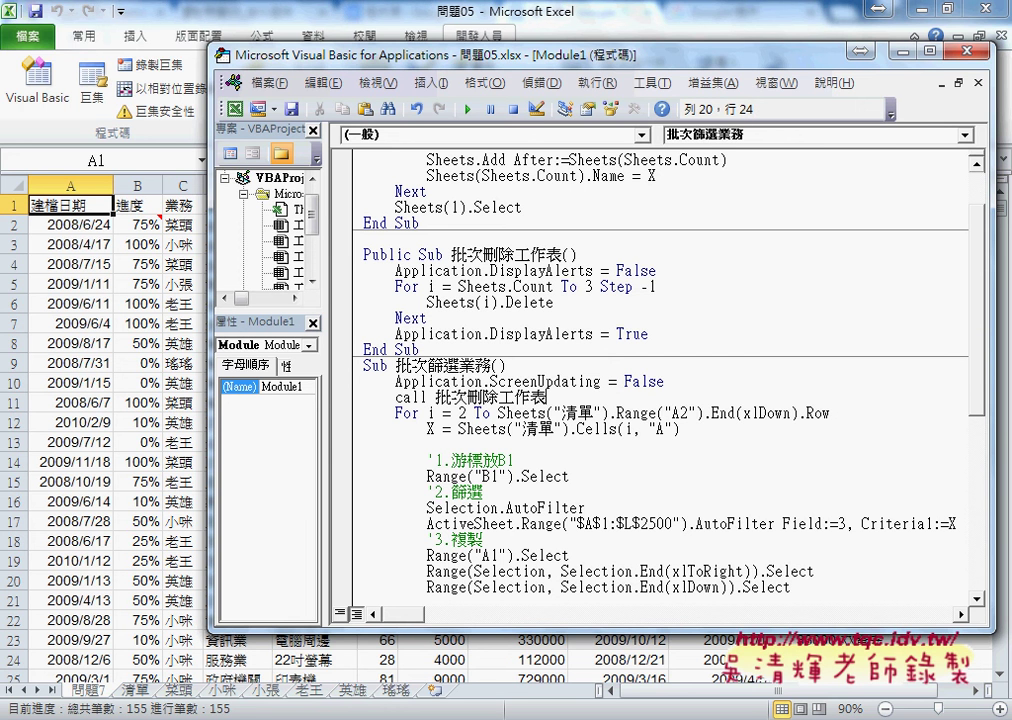
{"action": "left_click", "coordinate": [442, 507]}
{"action": "left_click_drag", "start_coordinate": [546, 397], "coordinate": [388, 397]}
{"action": "key", "text": "shift+Right"}
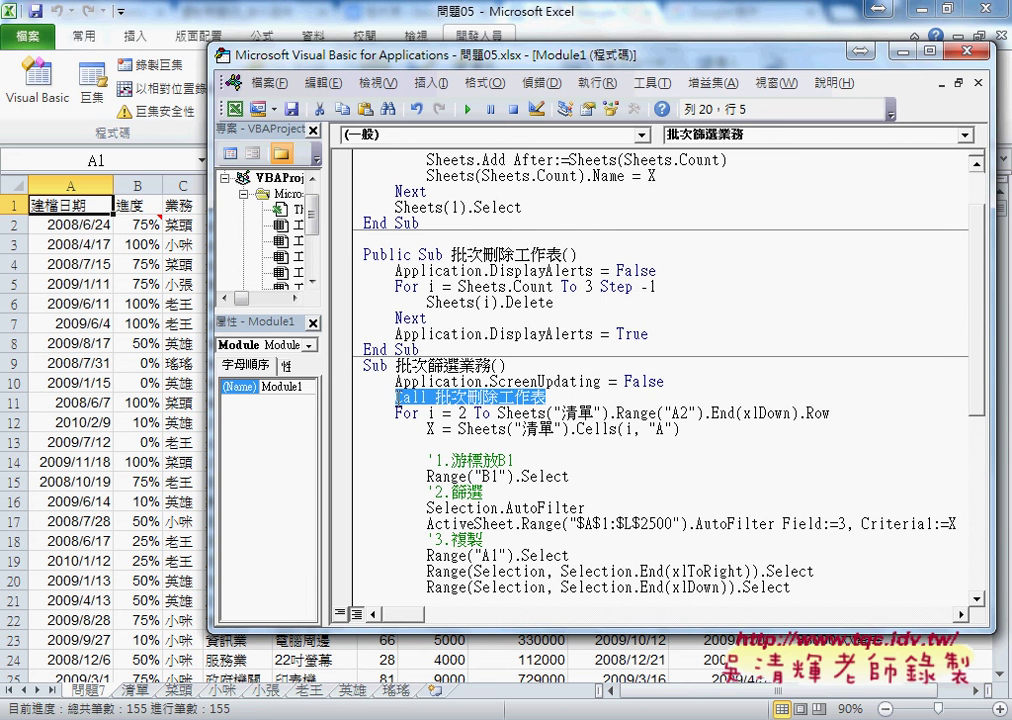
Set a breakpoint on the Call line, run to it, and step through deleting the old sheets.
{"action": "left_click", "coordinate": [345, 397]}
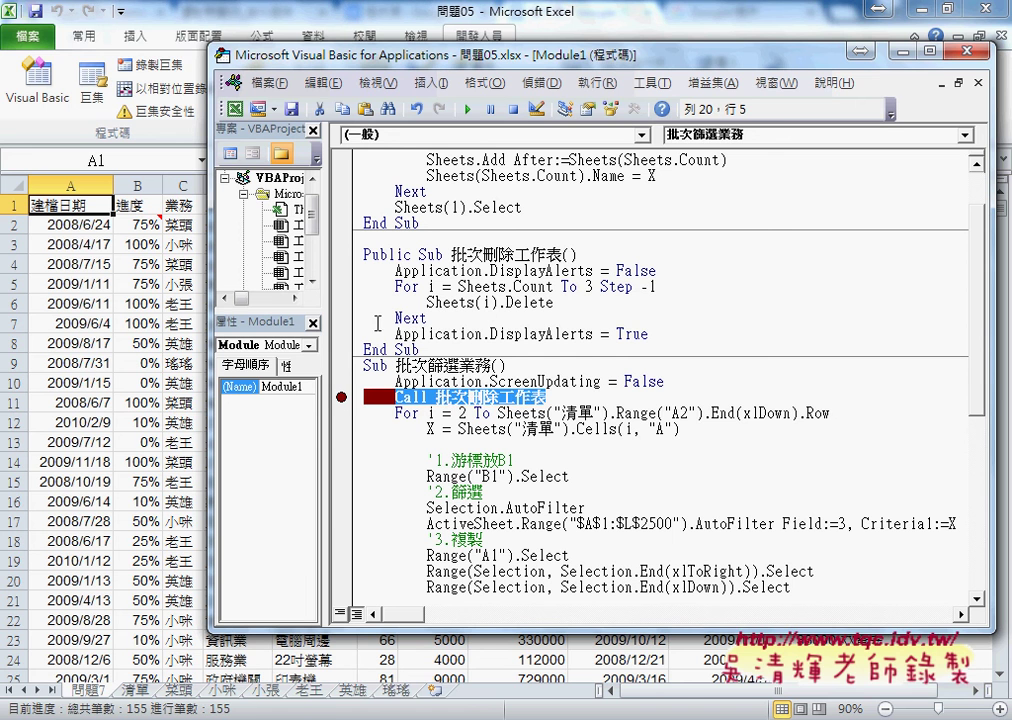
{"action": "left_click", "coordinate": [467, 108]}
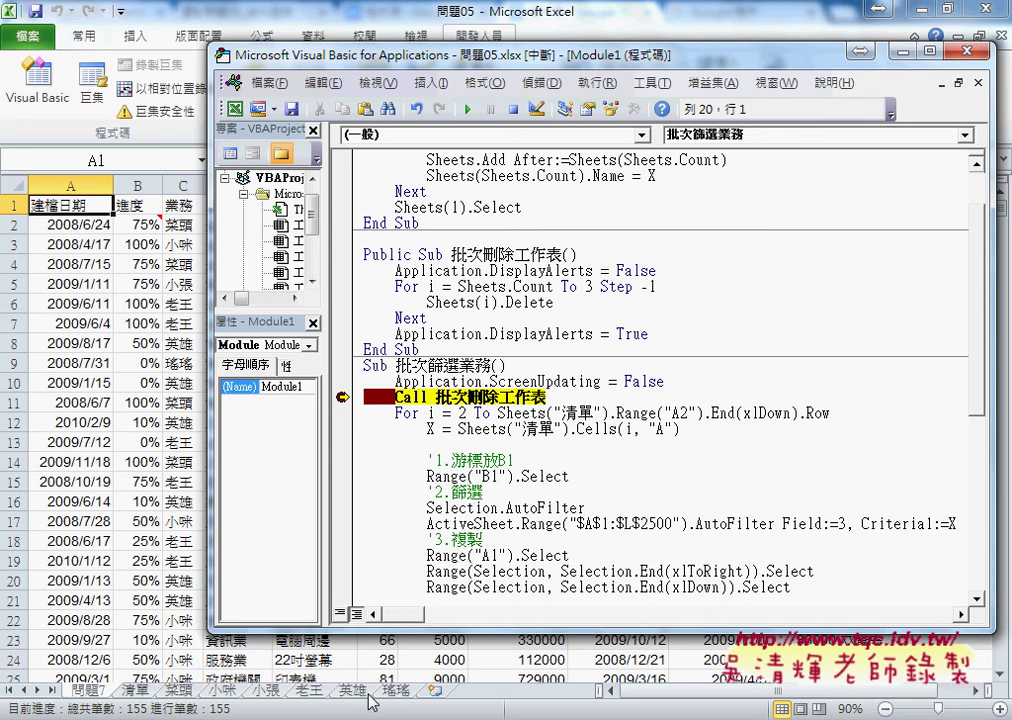
{"action": "key", "text": "F8"}
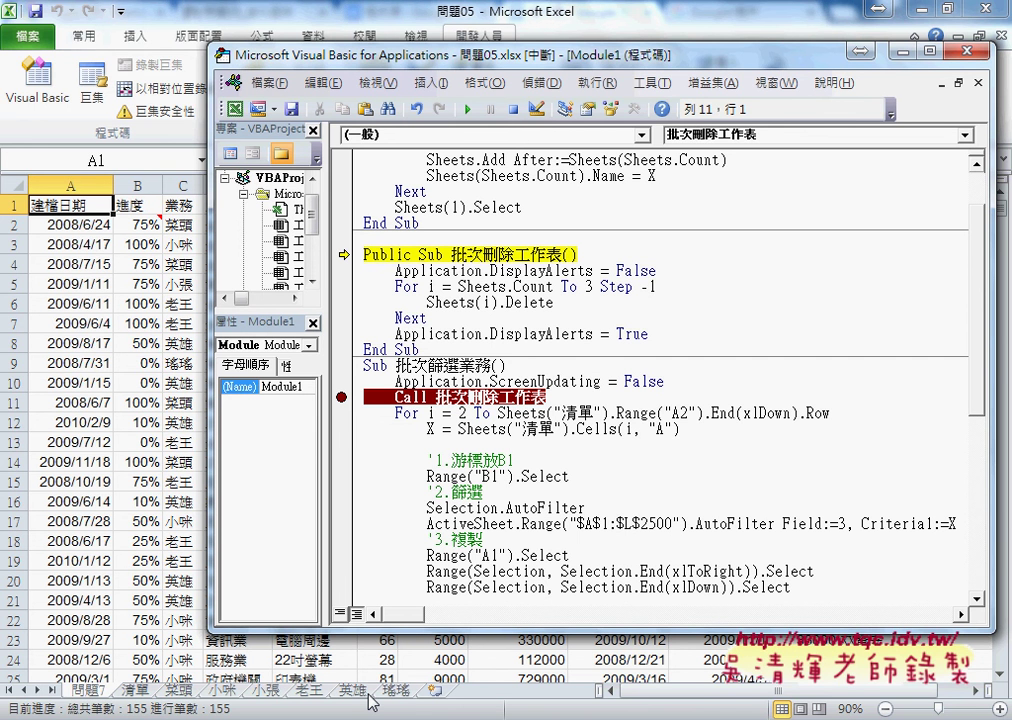
{"action": "key", "text": "F8"}
{"action": "key", "text": "F8"}
{"action": "key", "text": "F8"}
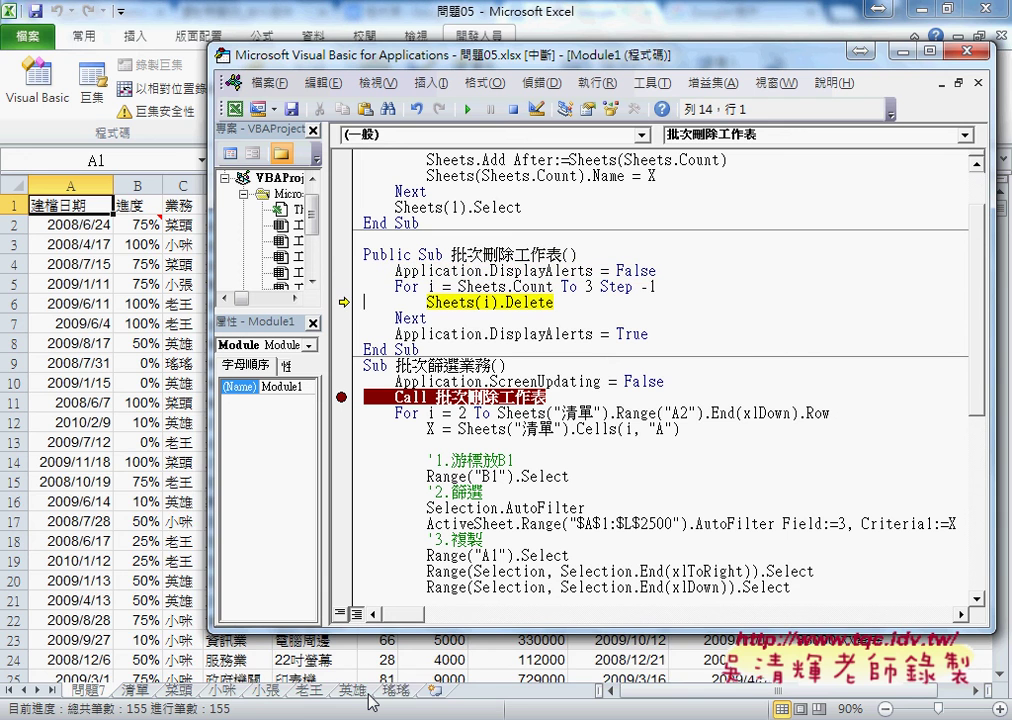
{"action": "key", "text": "F8"}
{"action": "key", "text": "F8"}
{"action": "key", "text": "F8"}
{"action": "key", "text": "F8"}
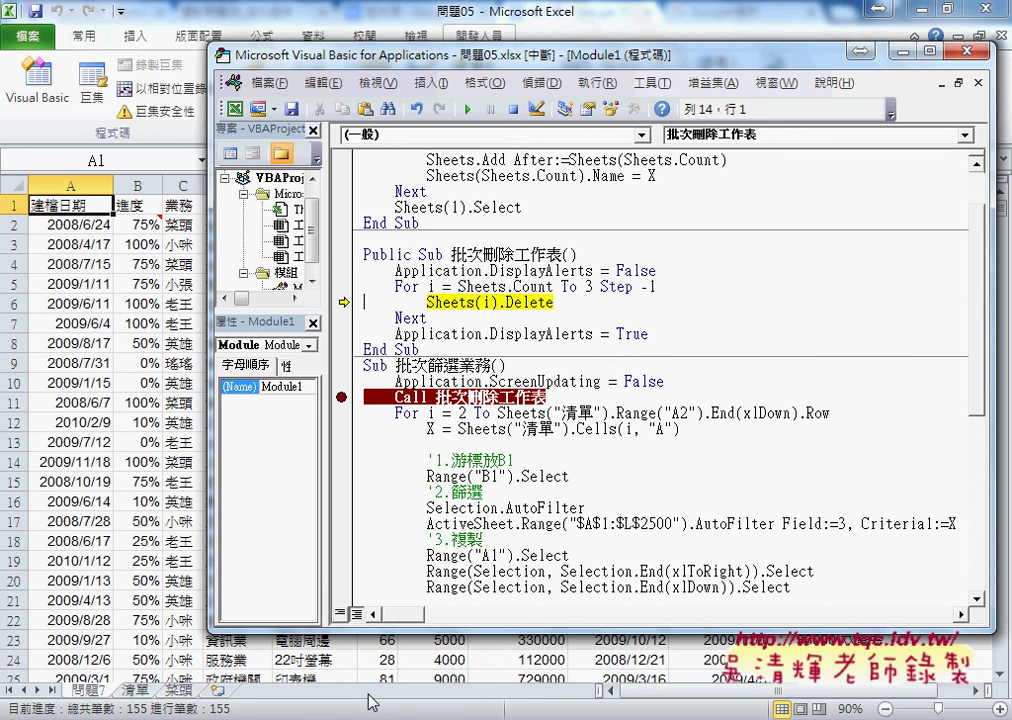
{"action": "key", "text": "F8"}
{"action": "key", "text": "F8"}
{"action": "key", "text": "F8"}
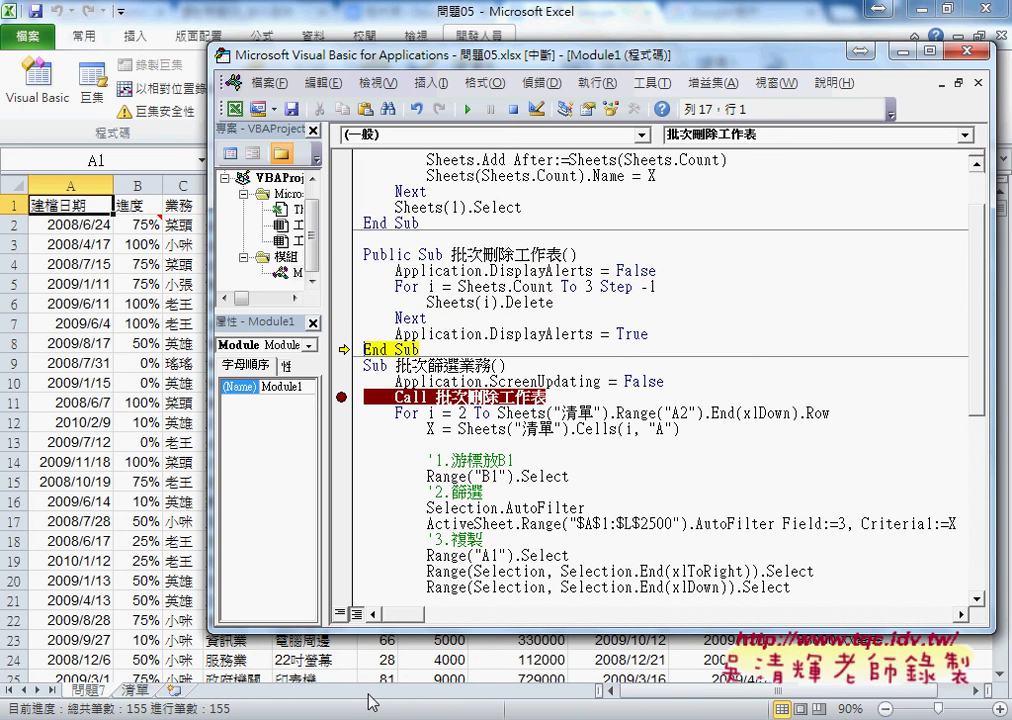
{"action": "key", "text": "F8"}
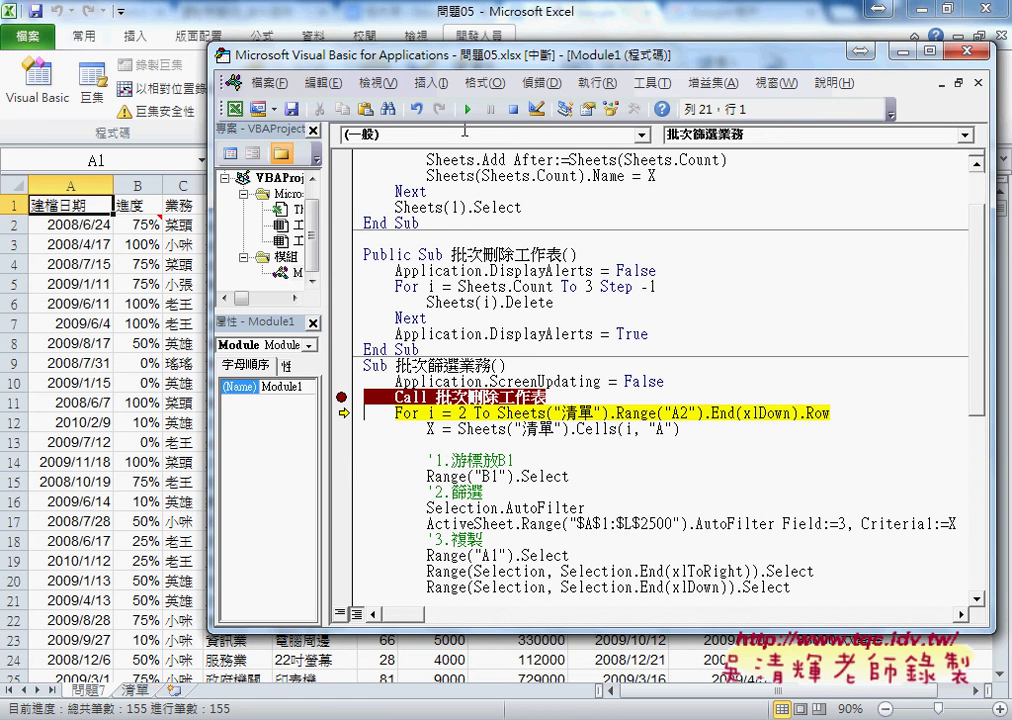
Remove the Call-line breakpoint, let the macro finish, then select the ScreenUpdating = True line.
{"action": "left_click", "coordinate": [341, 398]}
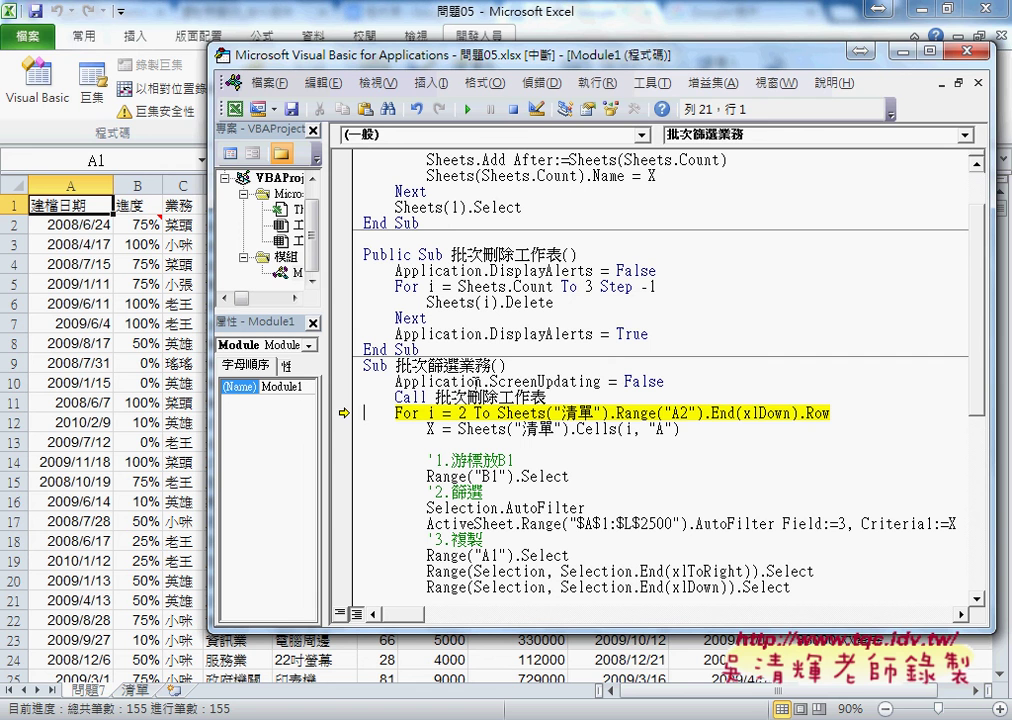
{"action": "left_click", "coordinate": [469, 109]}
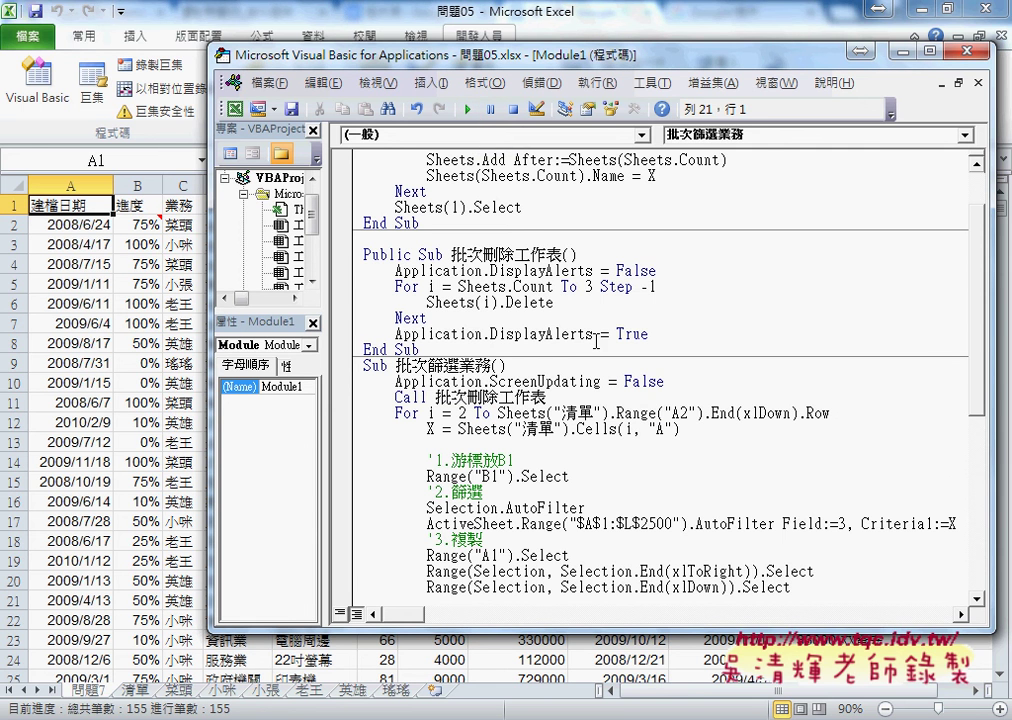
{"action": "scroll", "coordinate": [600, 420], "scroll_direction": "down", "scroll_amount": 3}
{"action": "scroll", "coordinate": [600, 422], "scroll_direction": "down", "scroll_amount": 3}
{"action": "scroll", "coordinate": [621, 456], "scroll_direction": "down", "scroll_amount": 2}
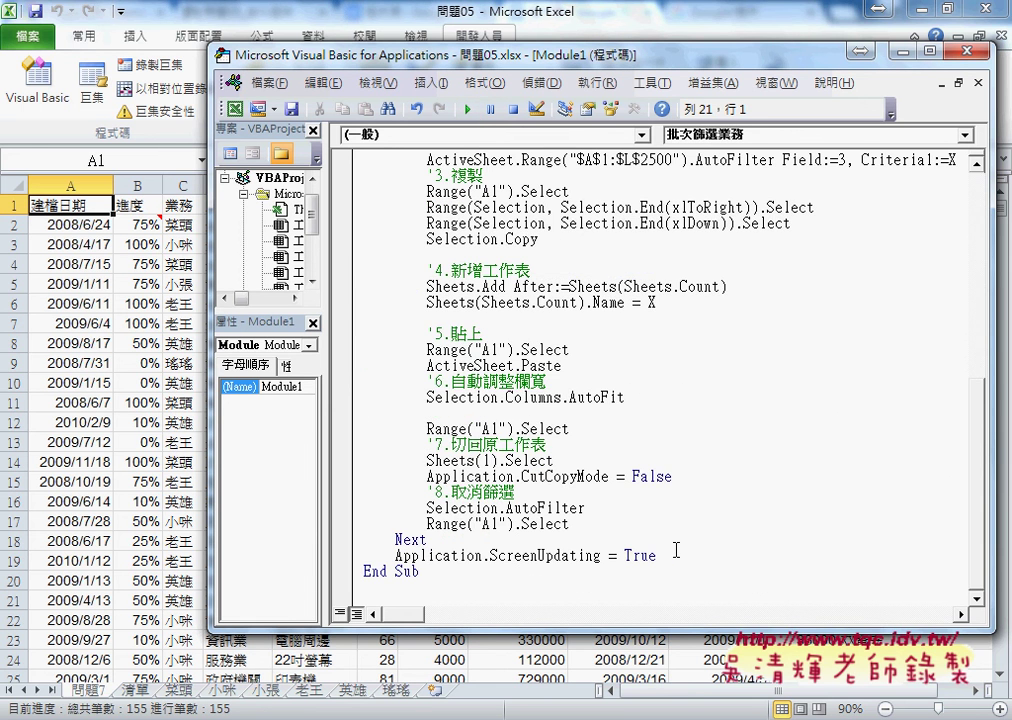
{"action": "left_click_drag", "start_coordinate": [658, 555], "coordinate": [397, 557]}
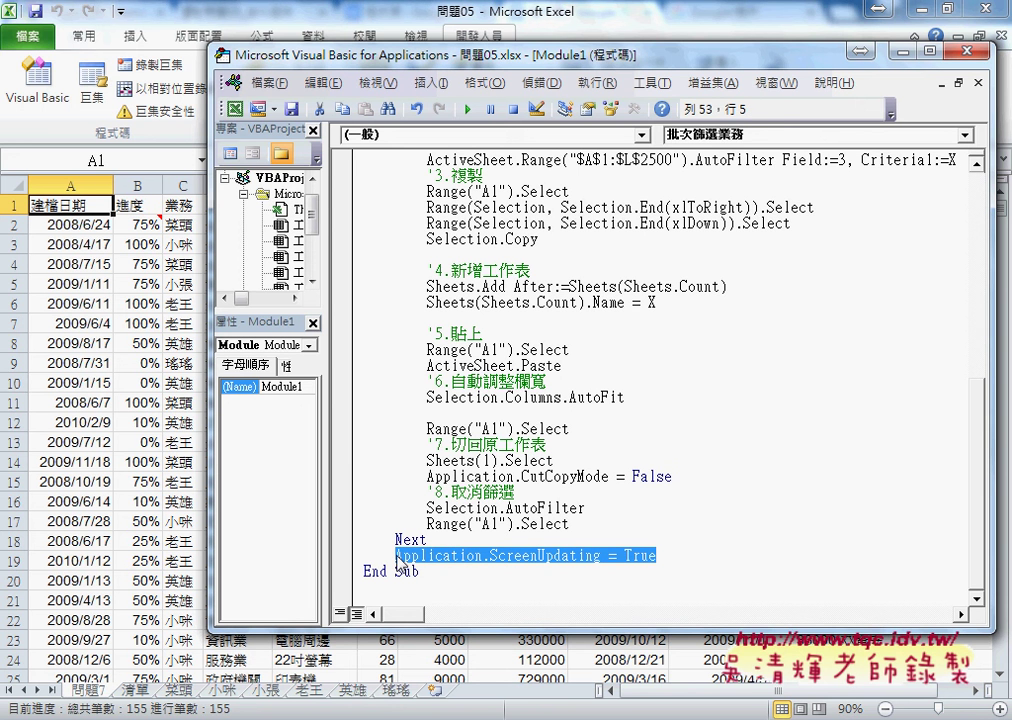
Review the new salesperson sheets 菜頭, 小咪, 小張, 老王, 英雄 and 瑤瑤.
{"action": "left_click", "coordinate": [182, 690]}
{"action": "left_click", "coordinate": [226, 691]}
{"action": "left_click", "coordinate": [265, 690]}
{"action": "left_click", "coordinate": [308, 690]}
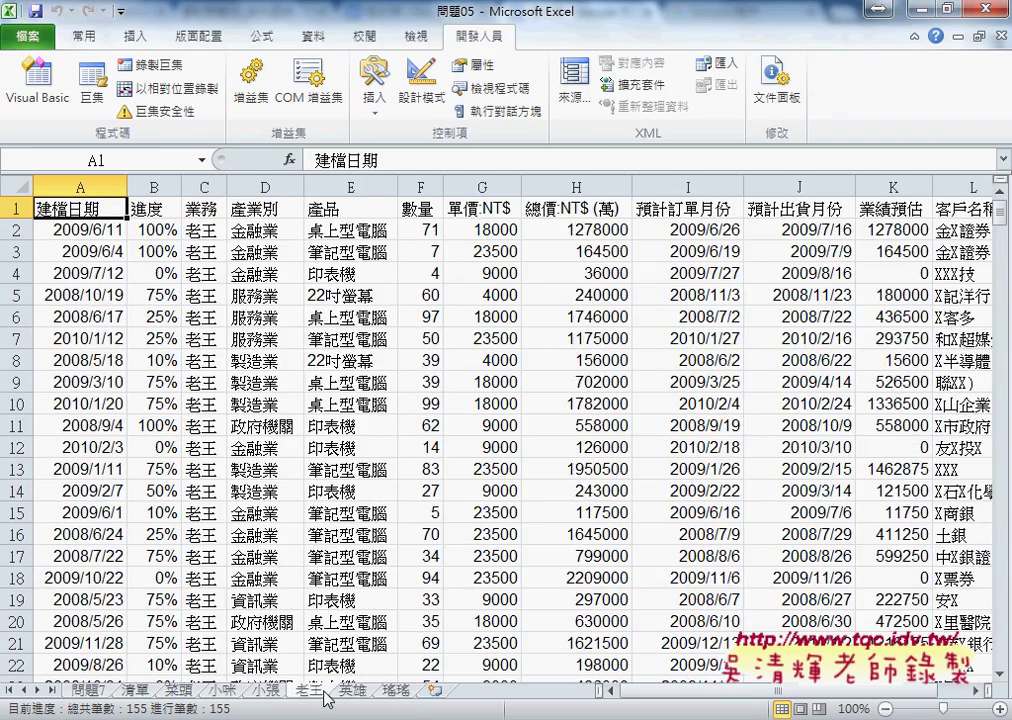
{"action": "left_click", "coordinate": [352, 690]}
{"action": "left_click", "coordinate": [396, 690]}
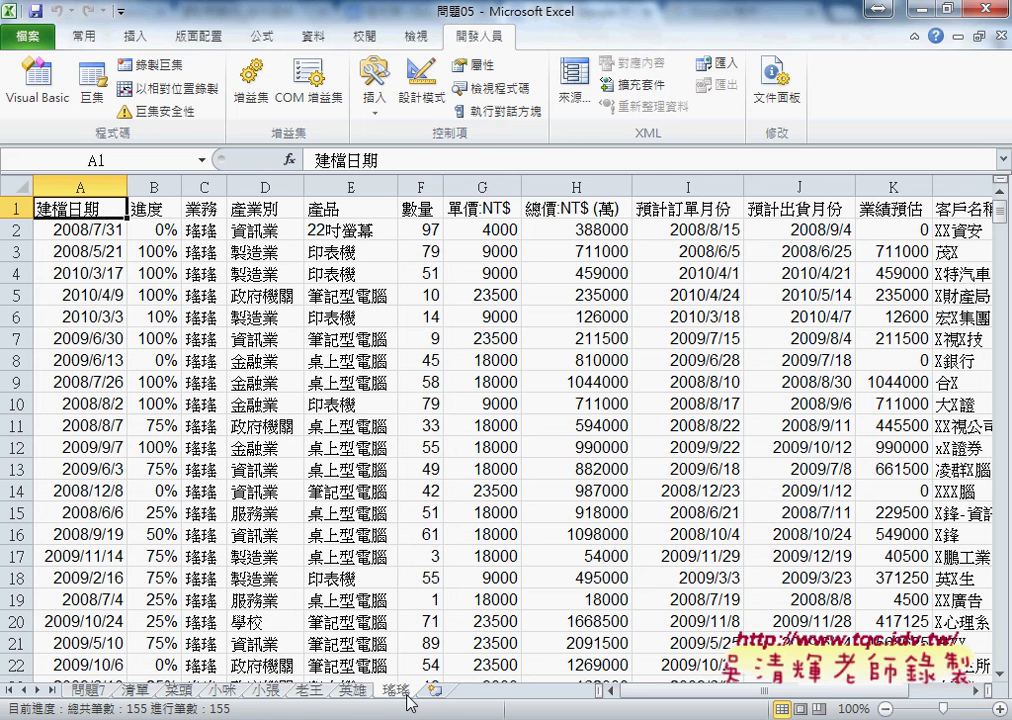
On the 清單 sheet, select names A2:A7, industries B2:B7, then empty range D1:D8.
{"action": "left_click", "coordinate": [136, 690]}
{"action": "left_click_drag", "start_coordinate": [75, 229], "coordinate": [68, 342]}
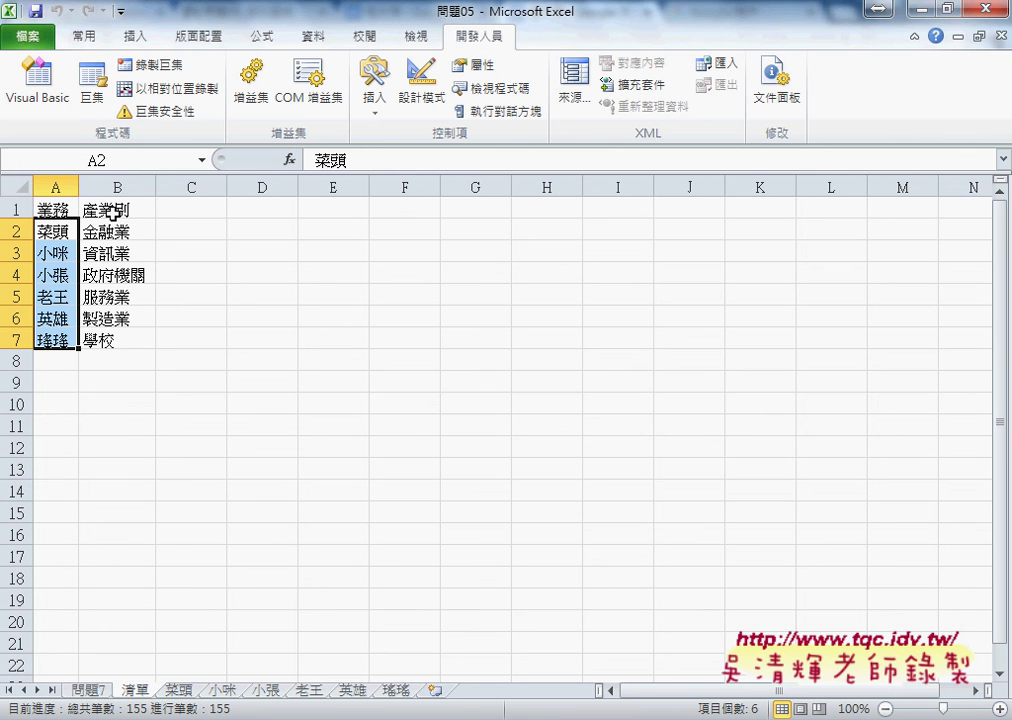
{"action": "left_click_drag", "start_coordinate": [108, 231], "coordinate": [113, 335]}
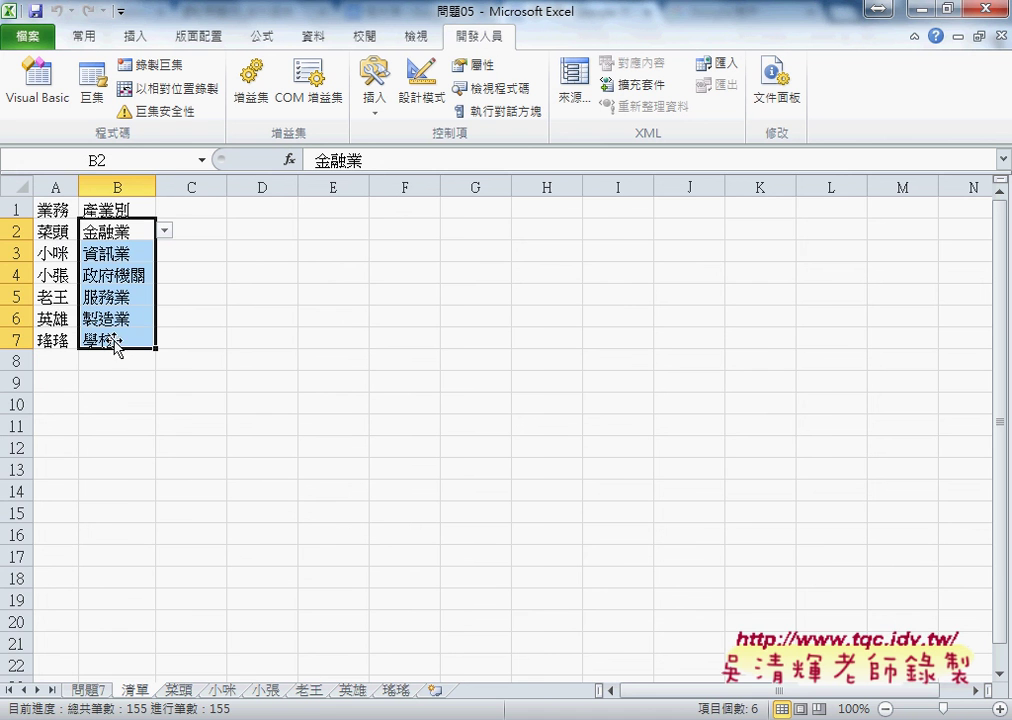
{"action": "left_click", "coordinate": [89, 689]}
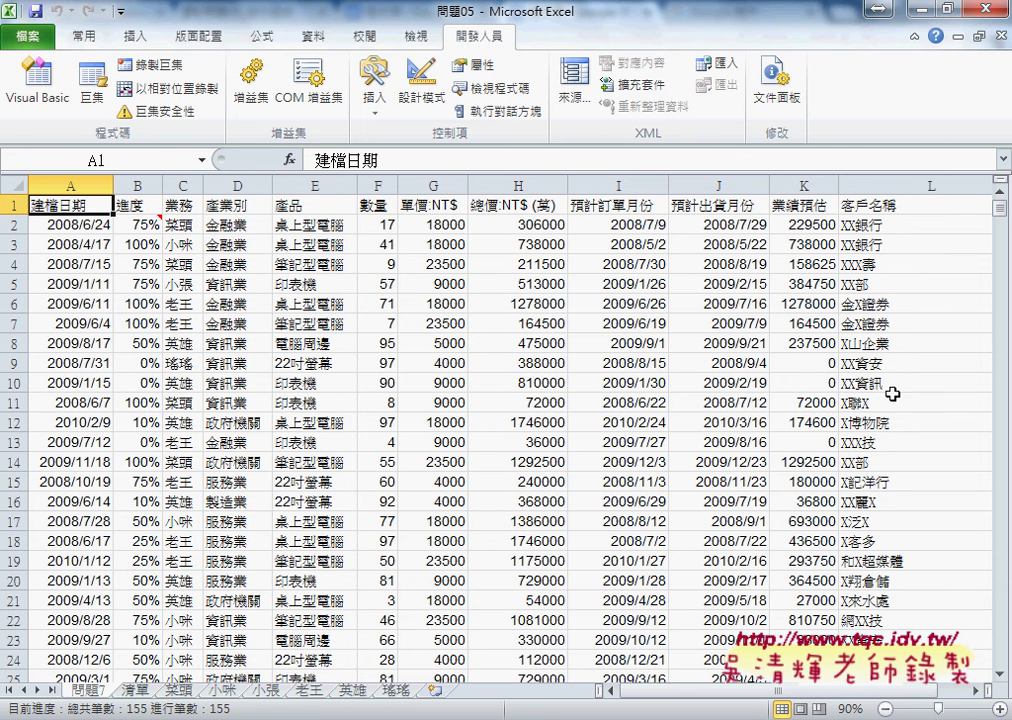
{"action": "left_click", "coordinate": [136, 689]}
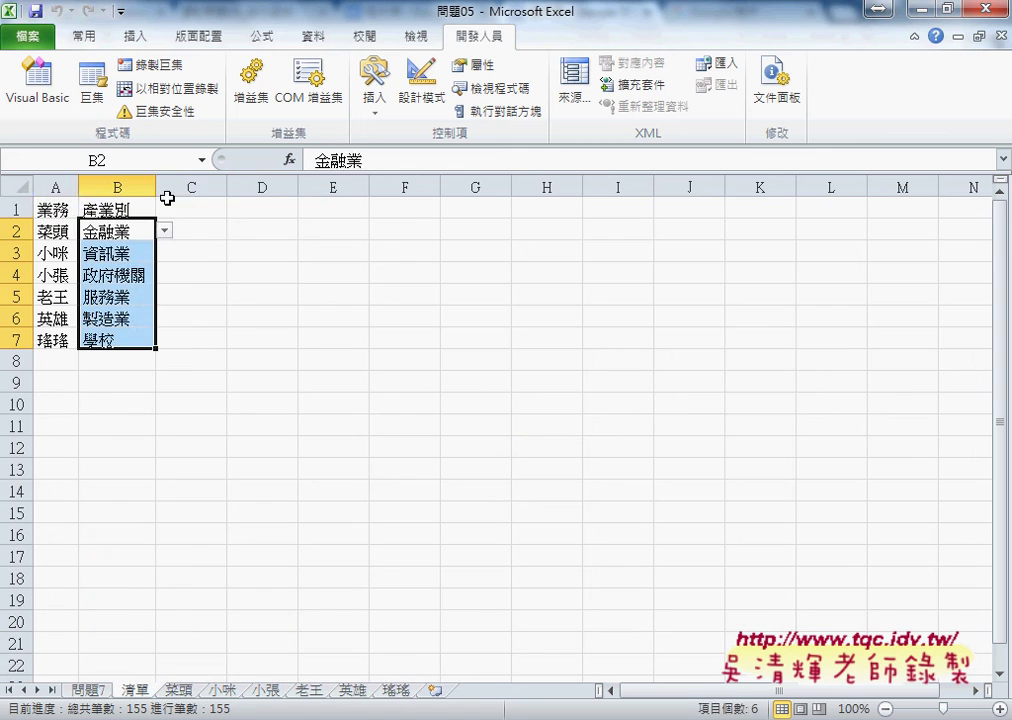
{"action": "left_click", "coordinate": [185, 207]}
{"action": "left_click_drag", "start_coordinate": [262, 208], "coordinate": [267, 362]}
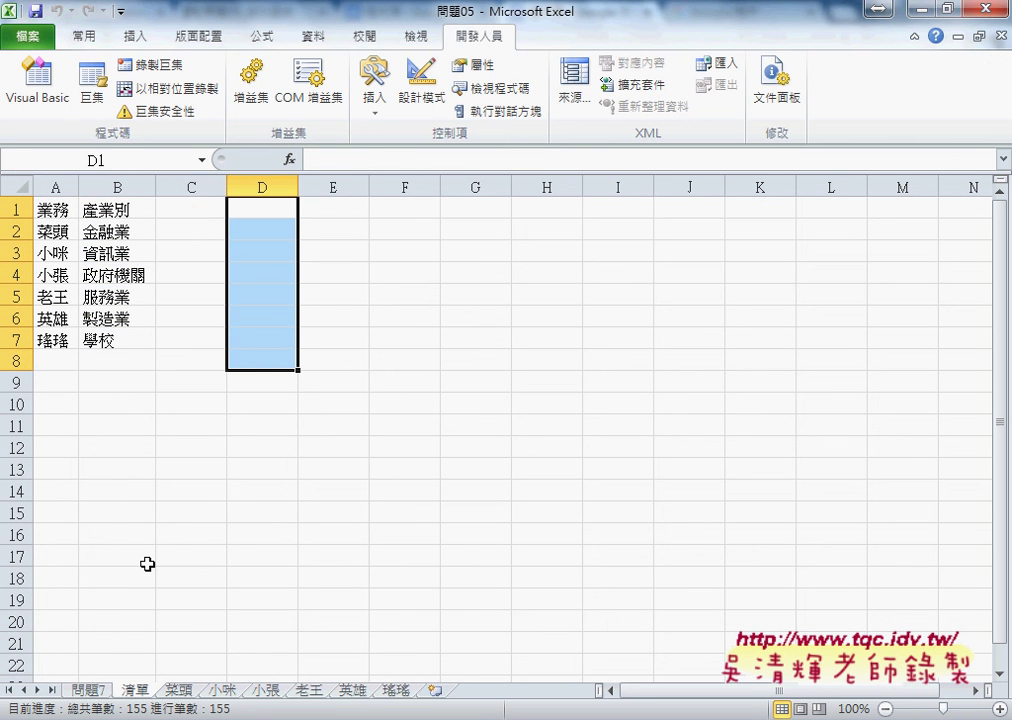